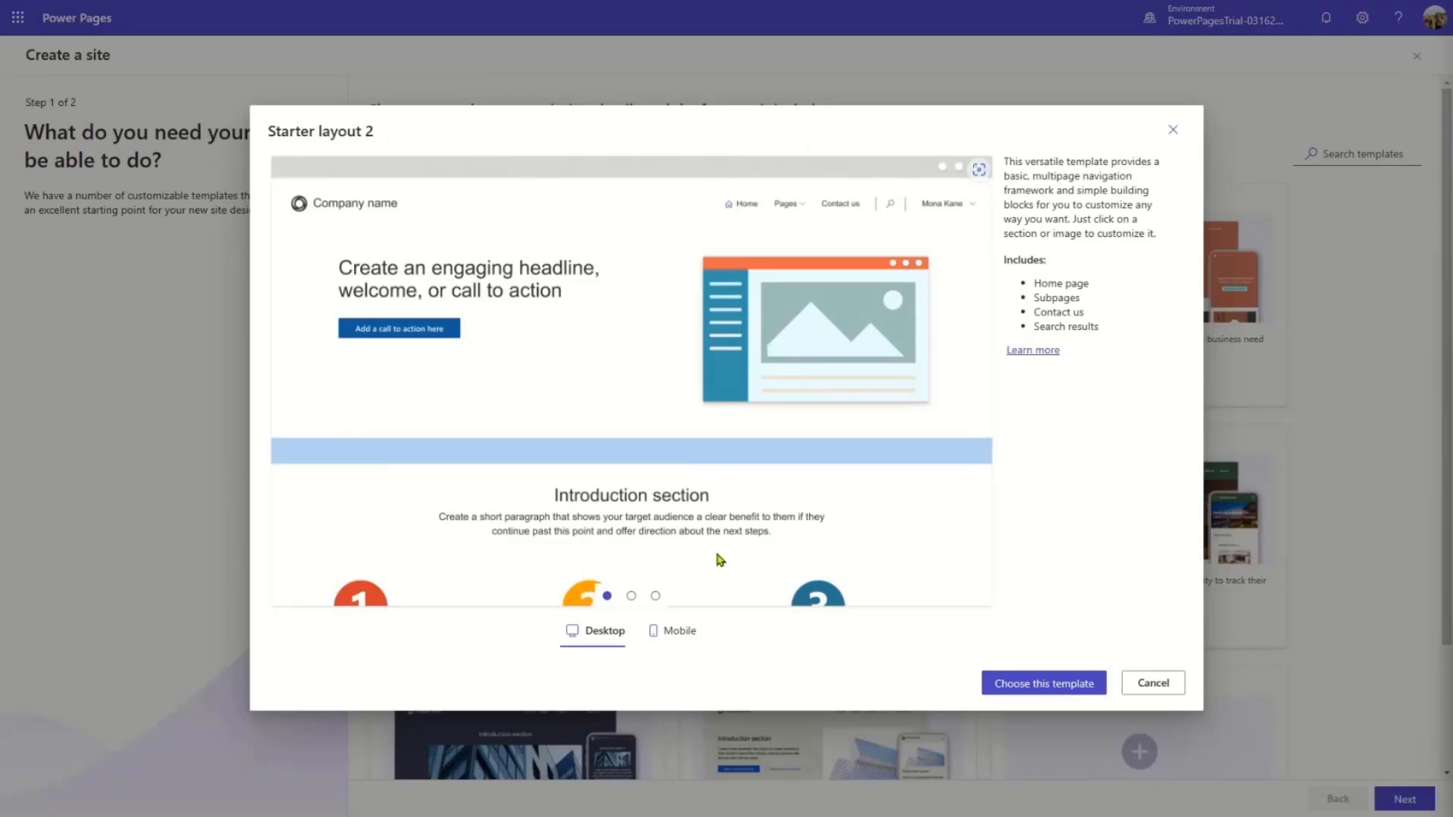
Preview Starter layout 2's subpage, Contact us page and mobile view, then close it
left_click(633, 598)
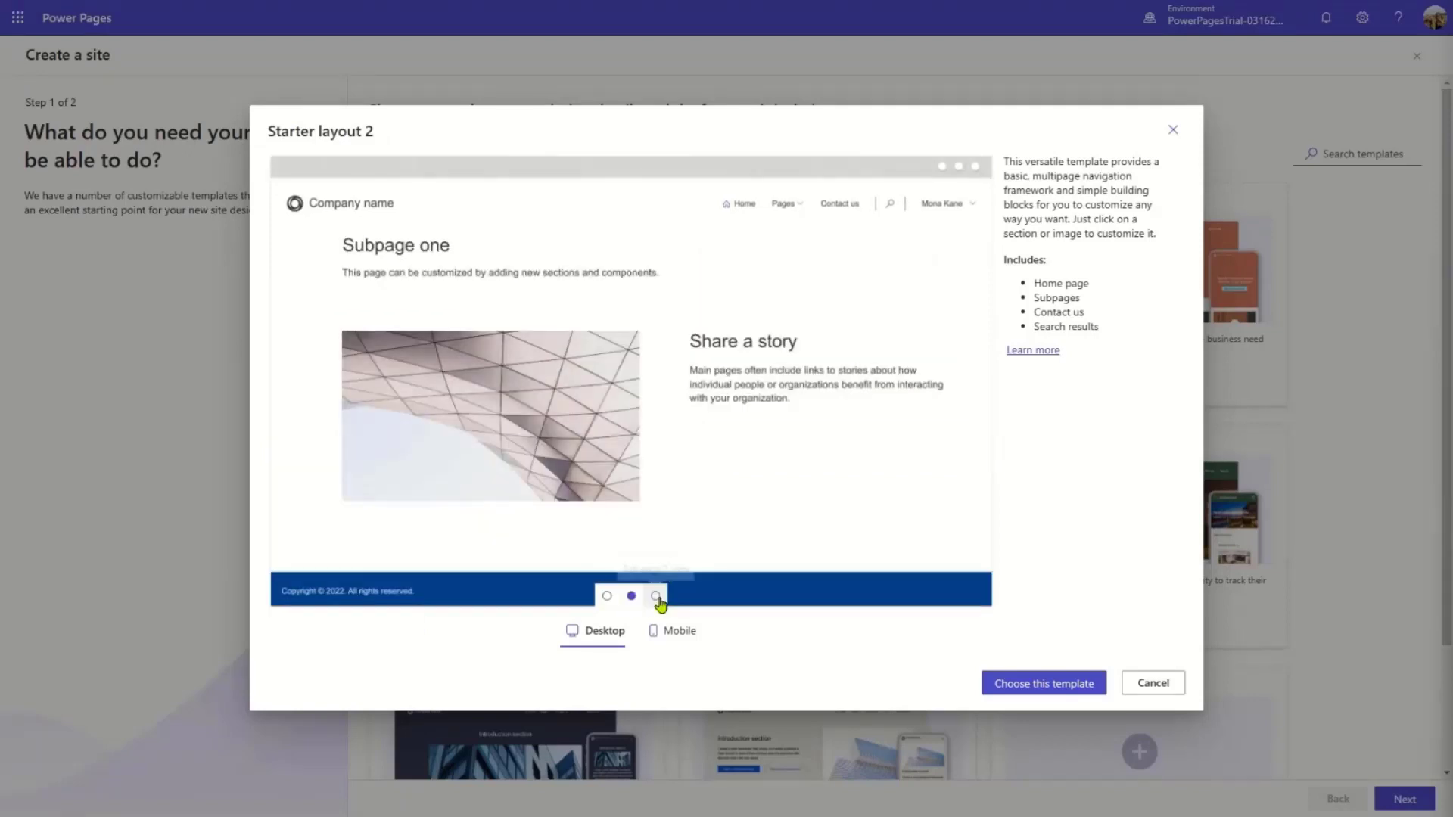
left_click(655, 596)
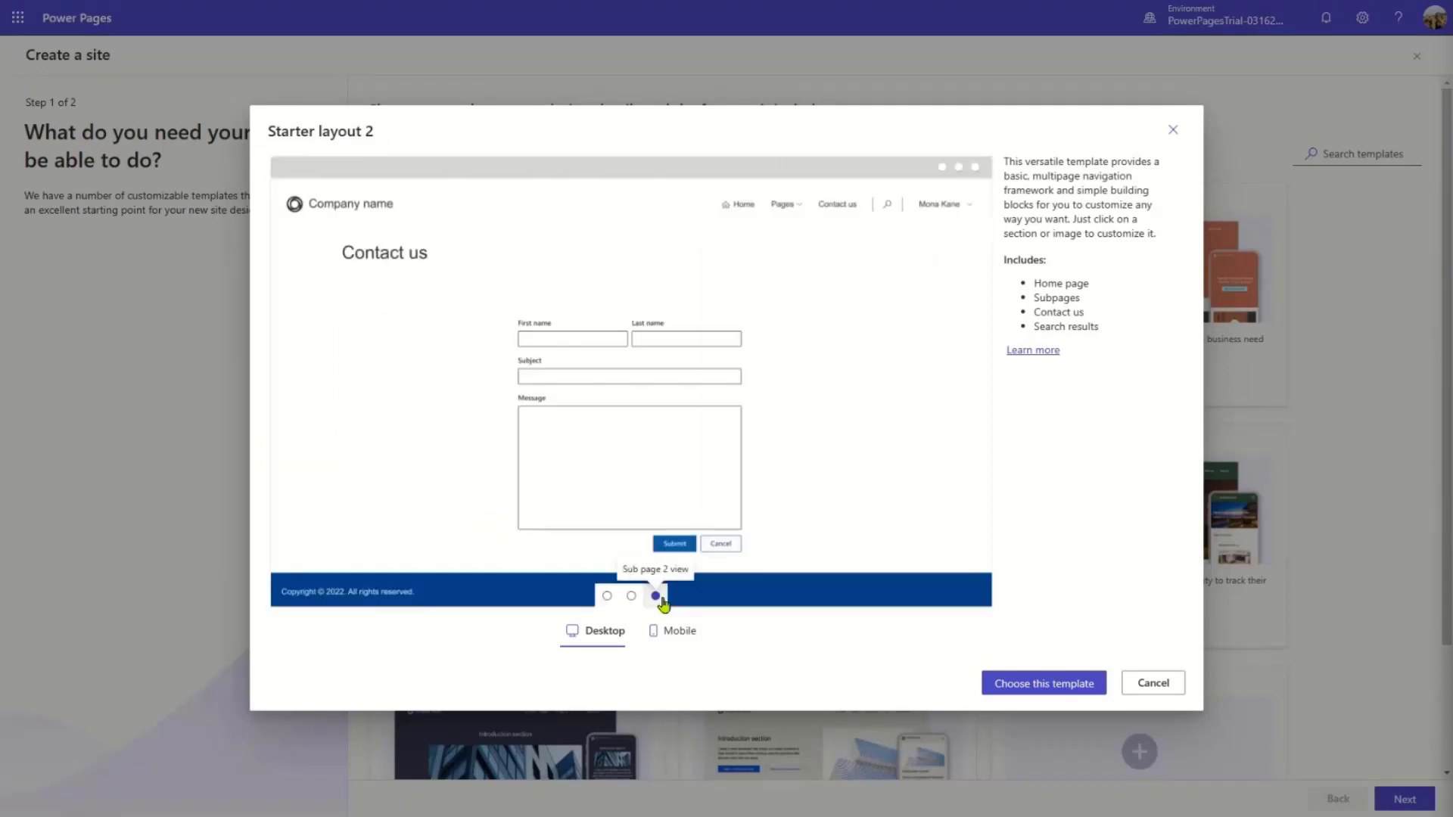
left_click(673, 632)
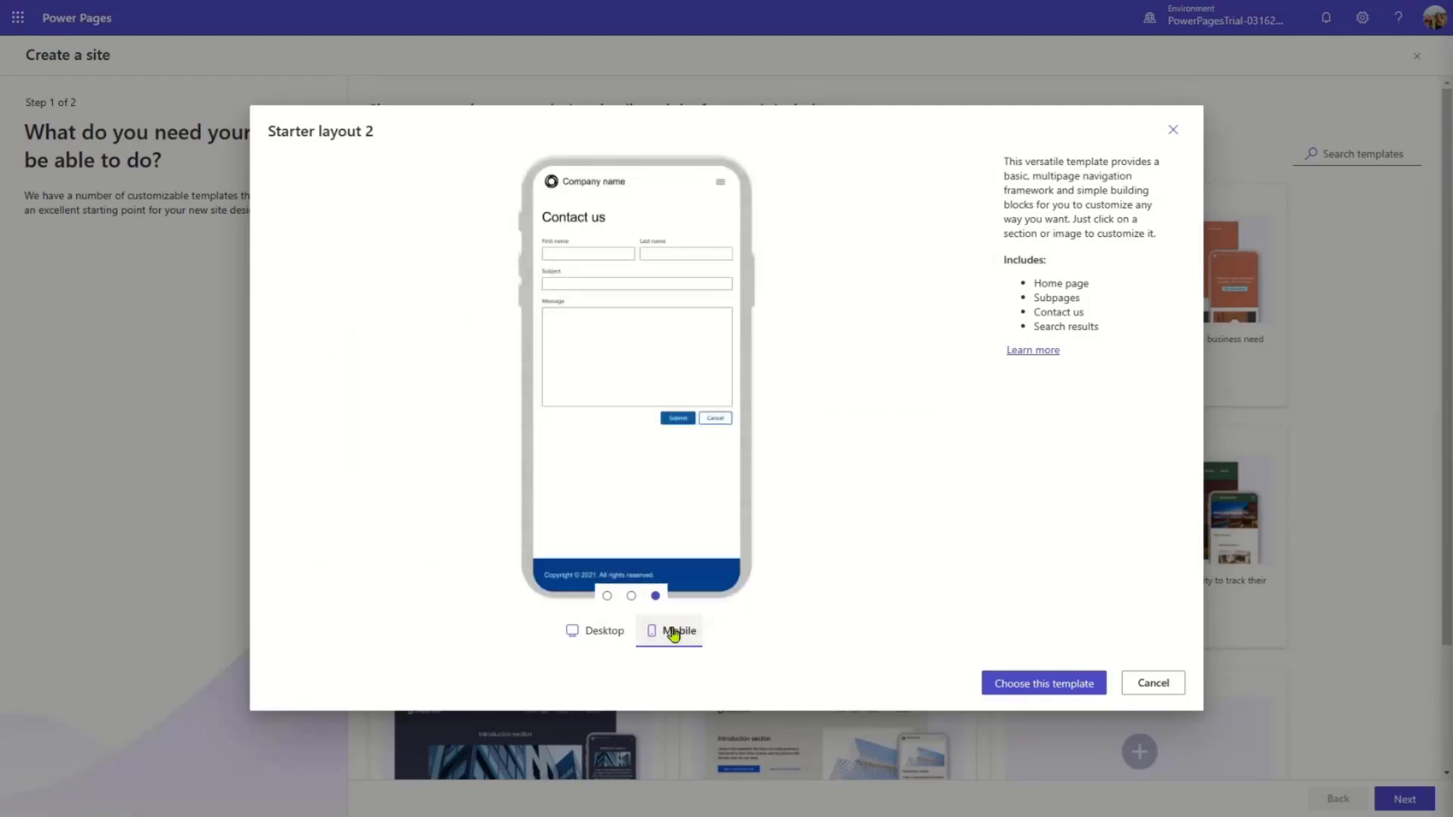
left_click(1152, 683)
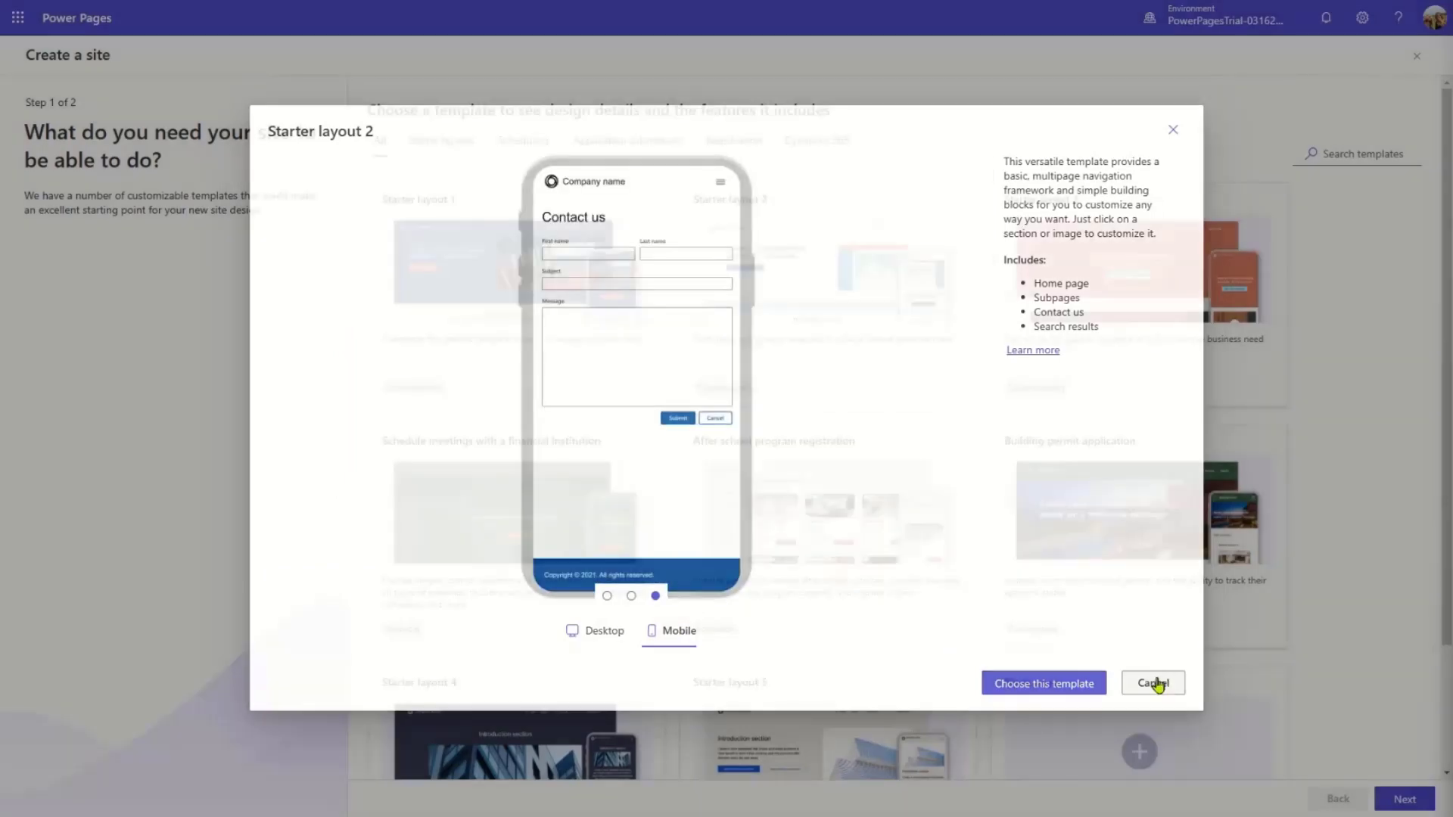
Preview Starter layout 3's subpage and Contact us page, then close it
mouse_move(1127, 281)
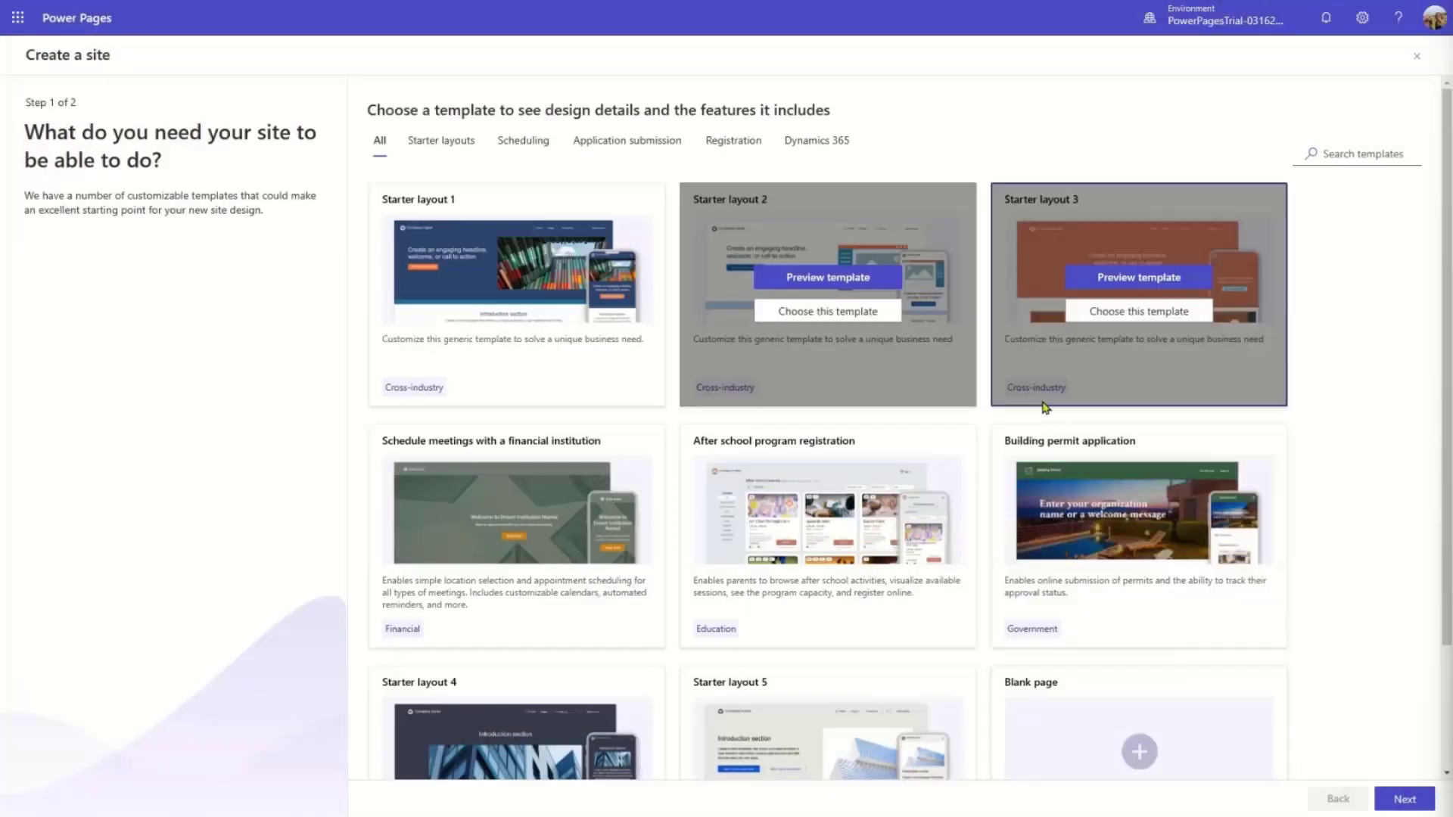
left_click(1133, 279)
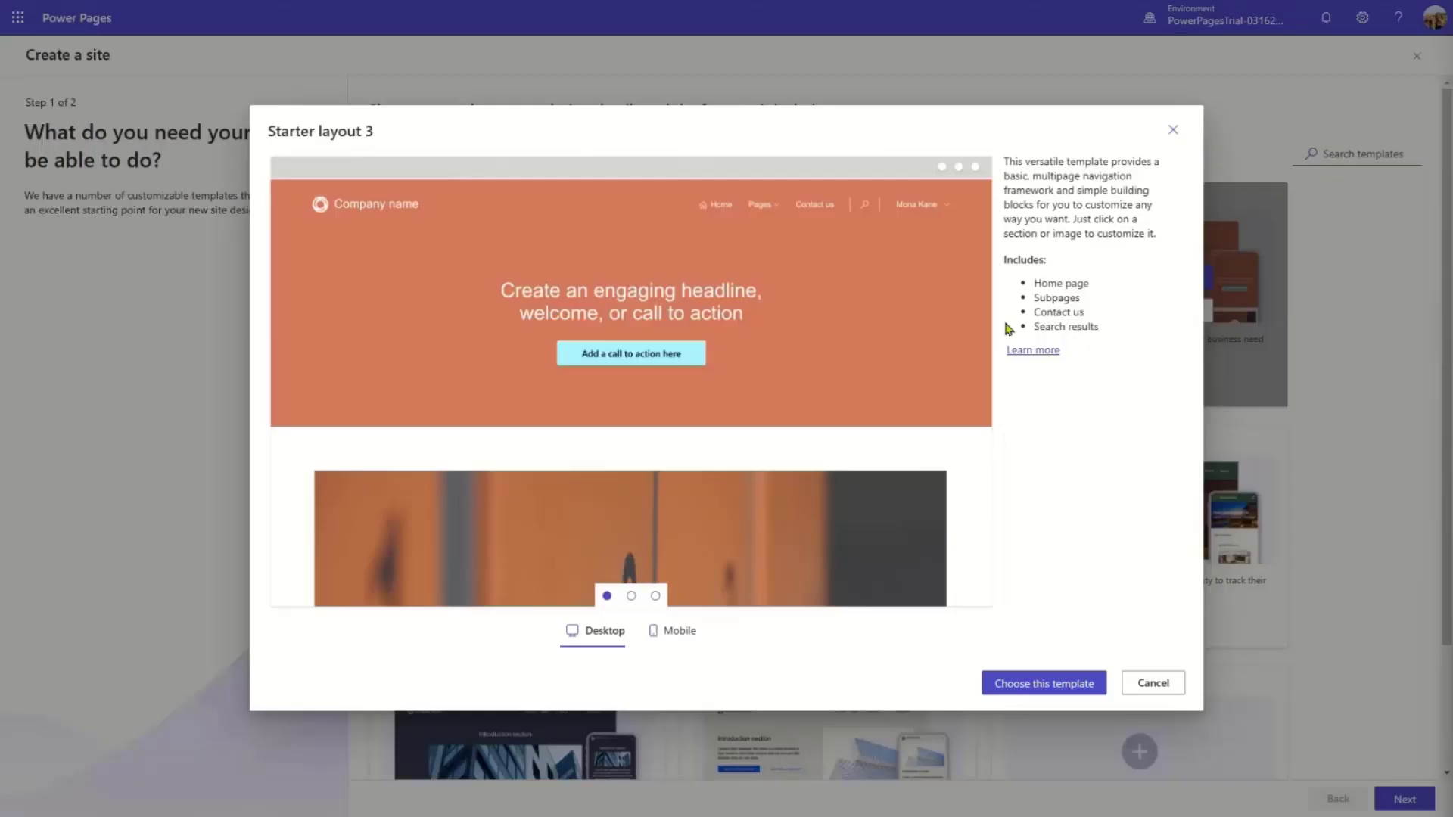
left_click(631, 597)
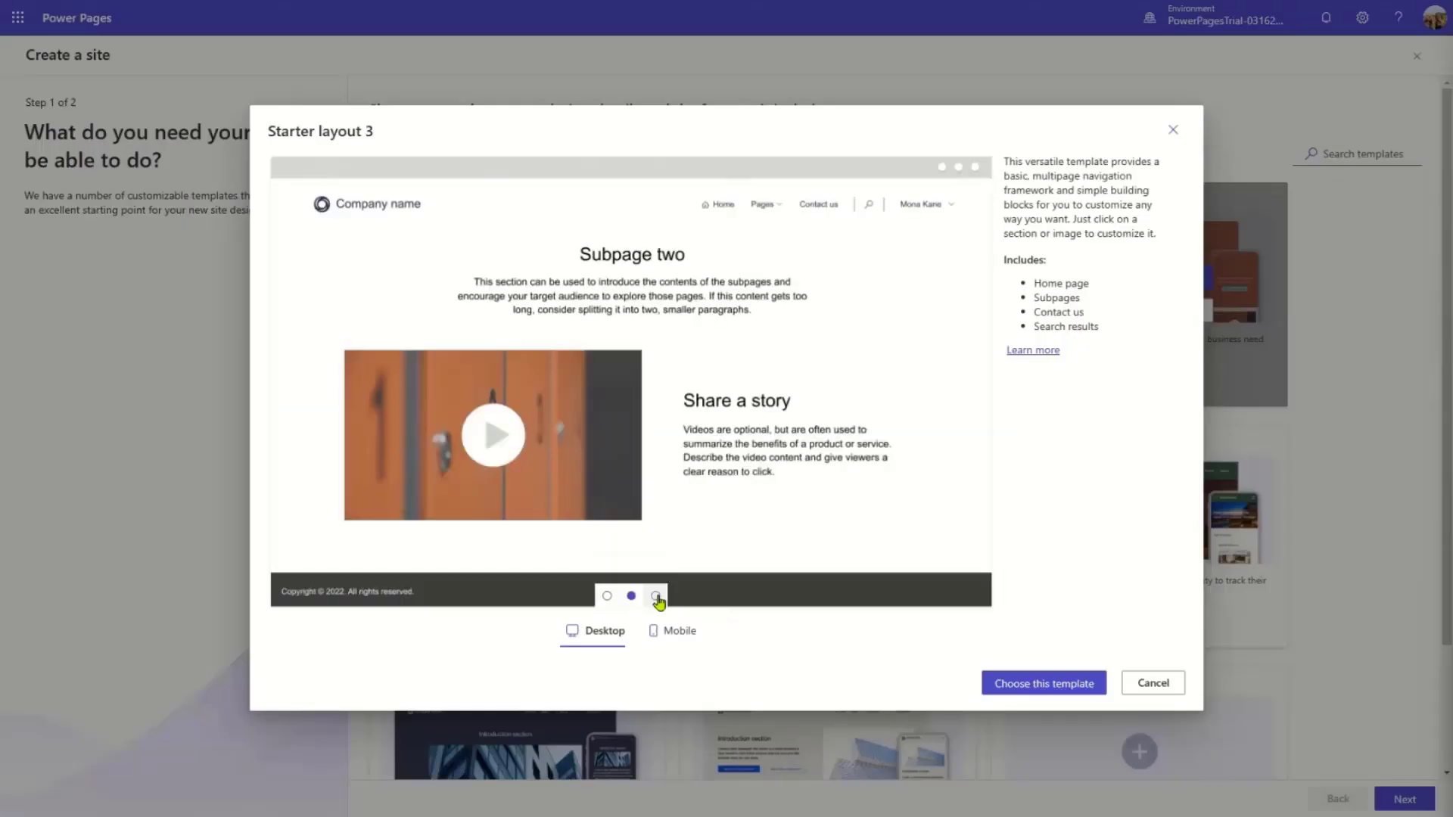
left_click(656, 597)
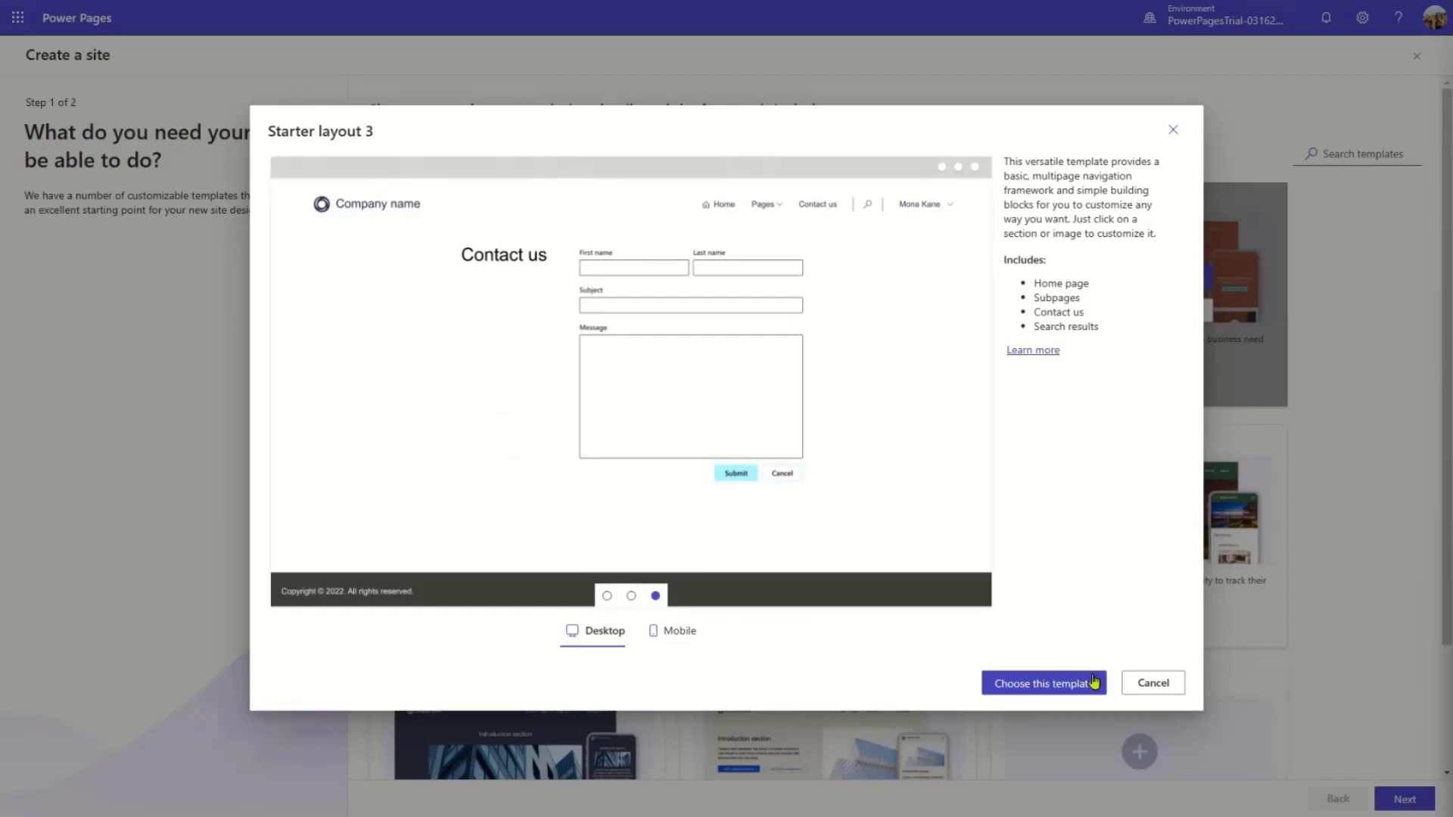
left_click(1139, 683)
Preview Starter layout 4's Subpage one and Contact us page, then close it
scroll(697, 617, "down", 1)
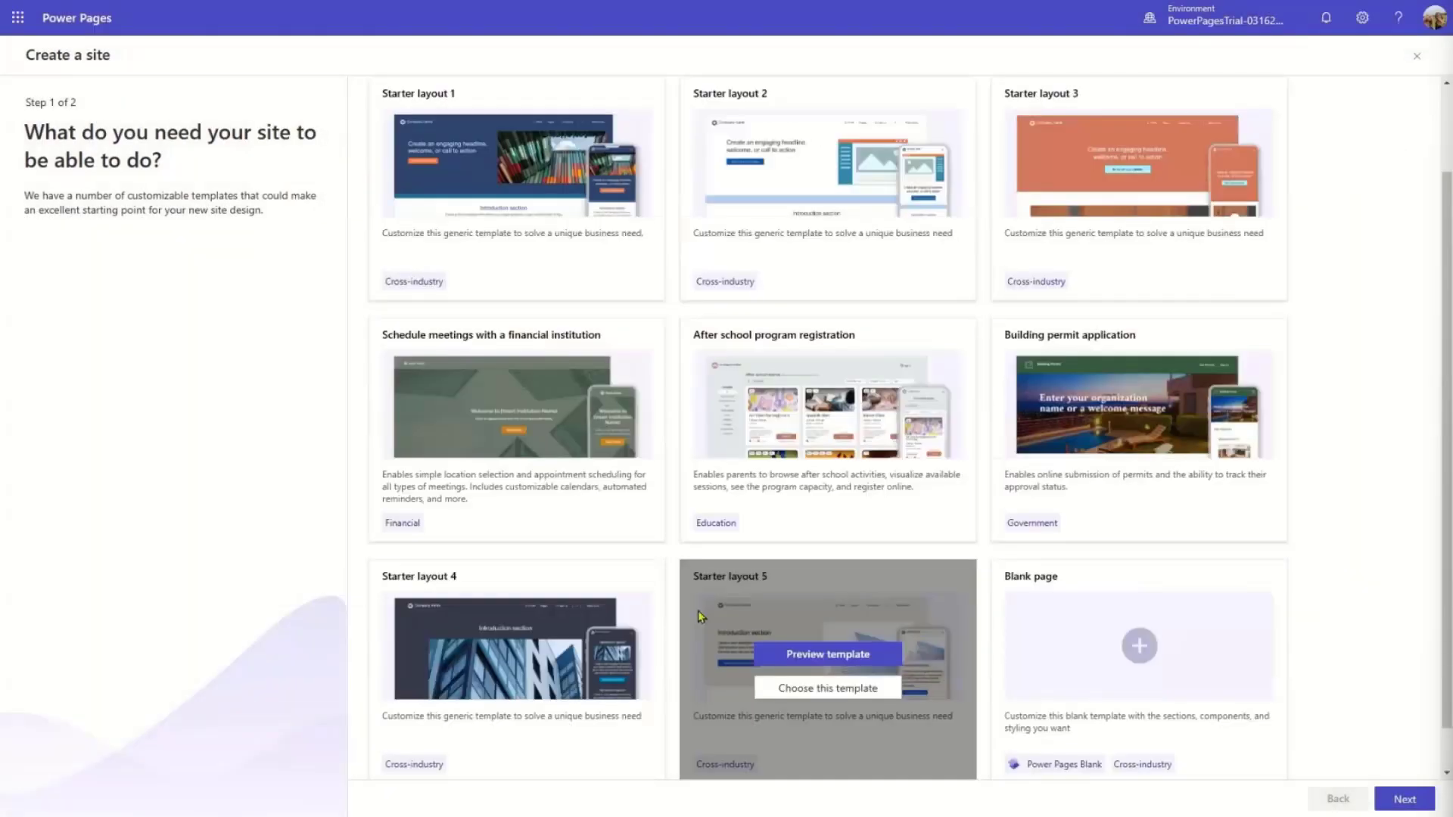
scroll(698, 617, "down", 1)
mouse_move(480, 604)
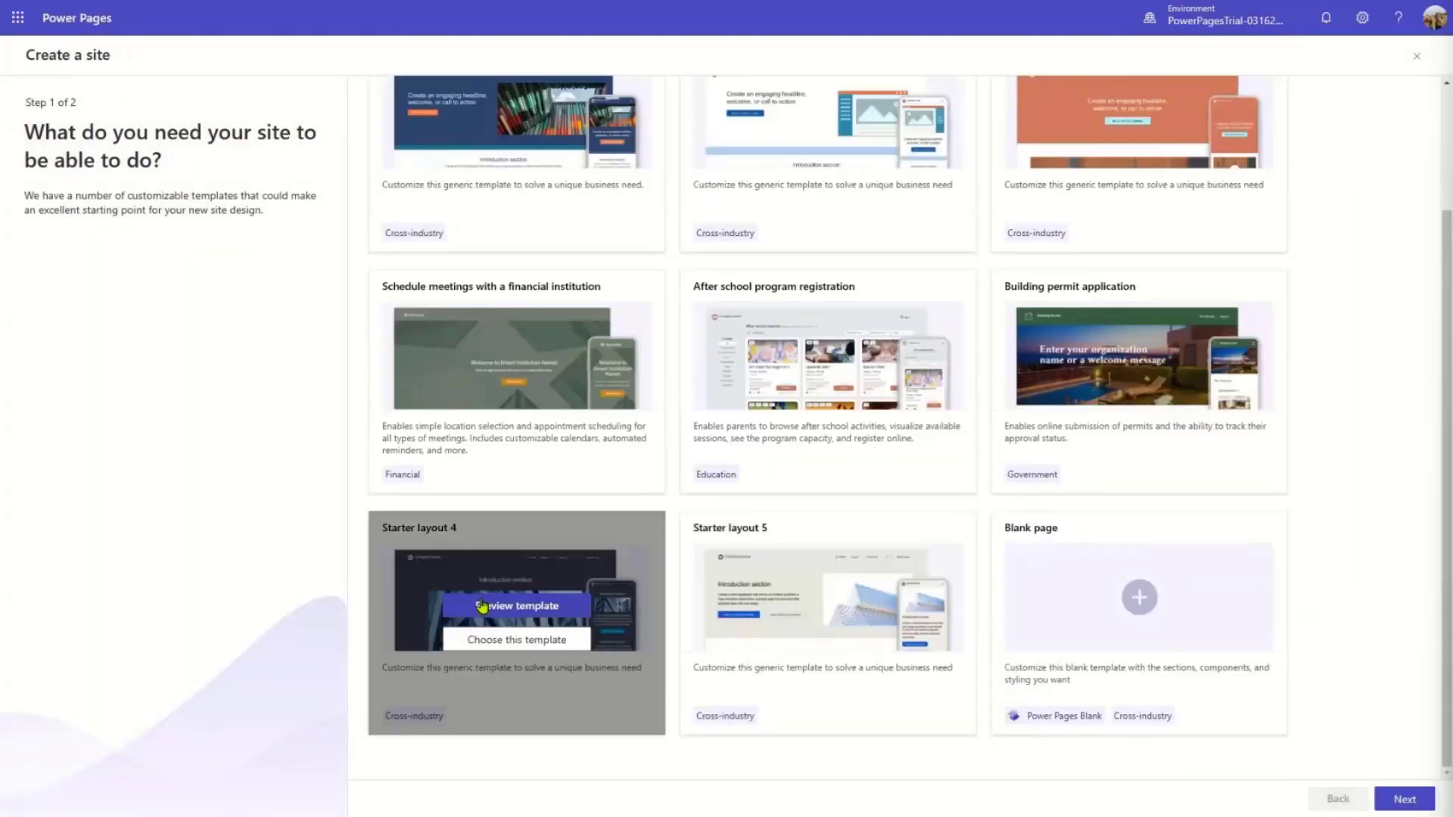
left_click(530, 610)
left_click(633, 598)
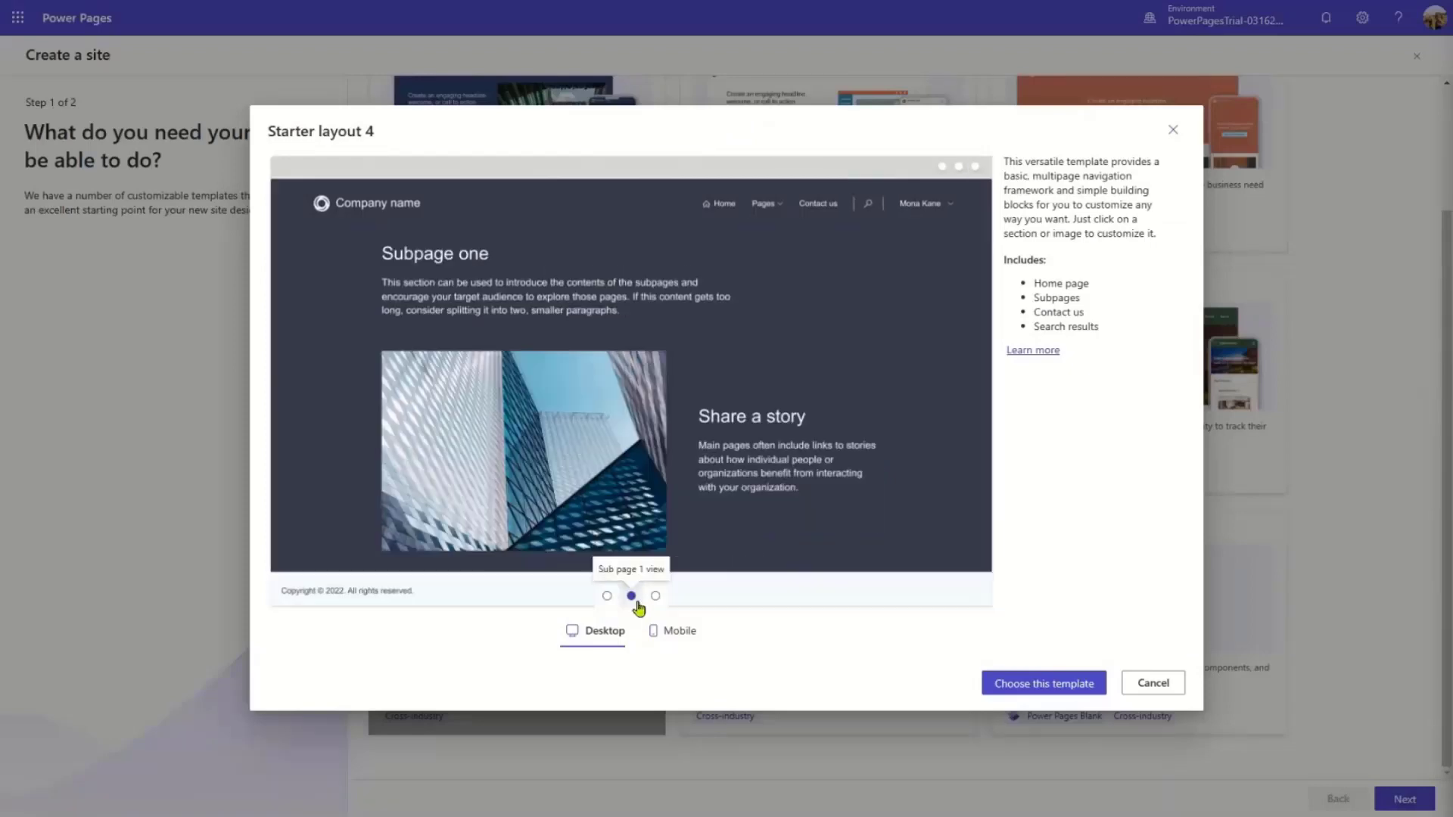
left_click(655, 596)
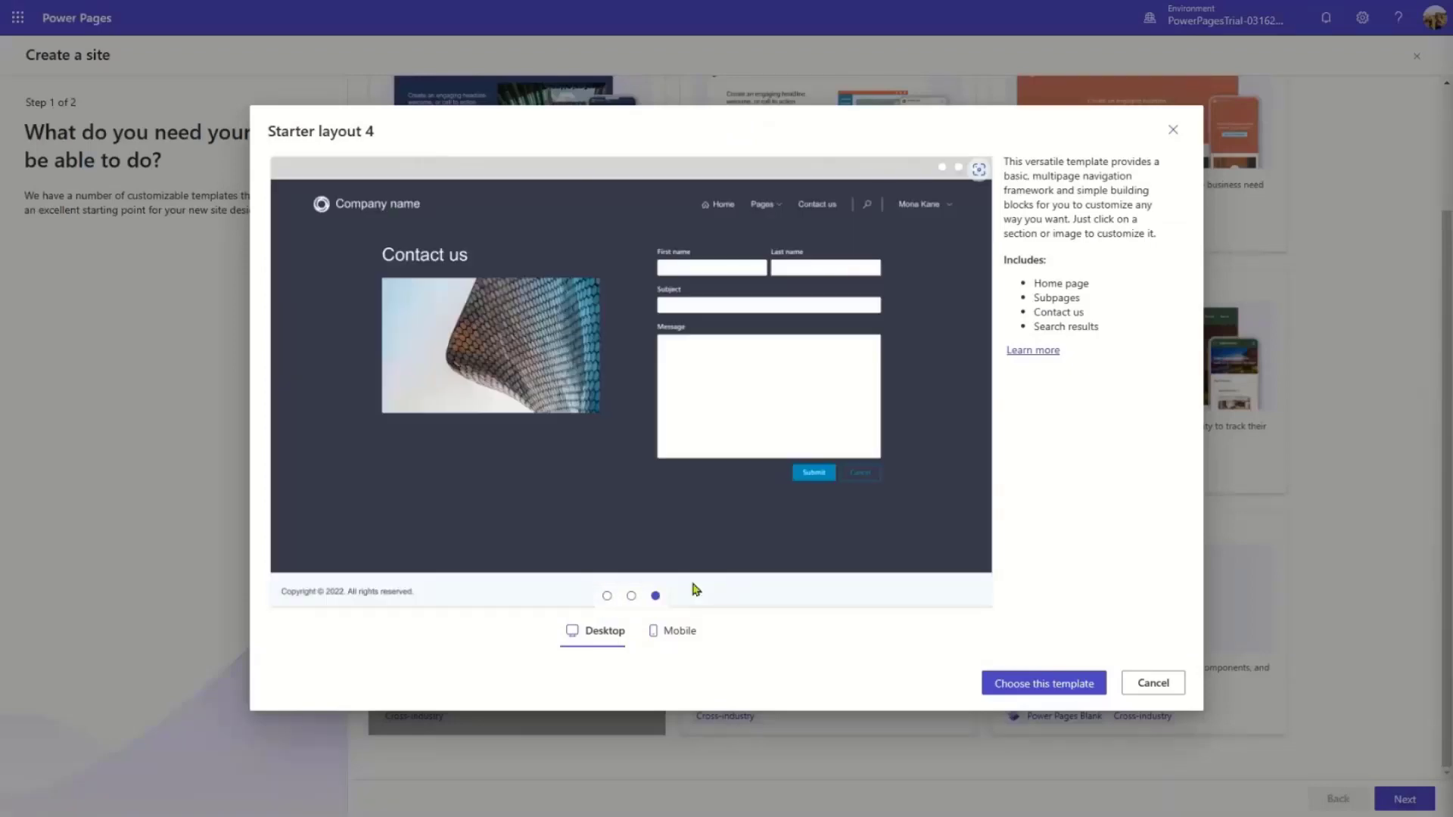
left_click(1144, 683)
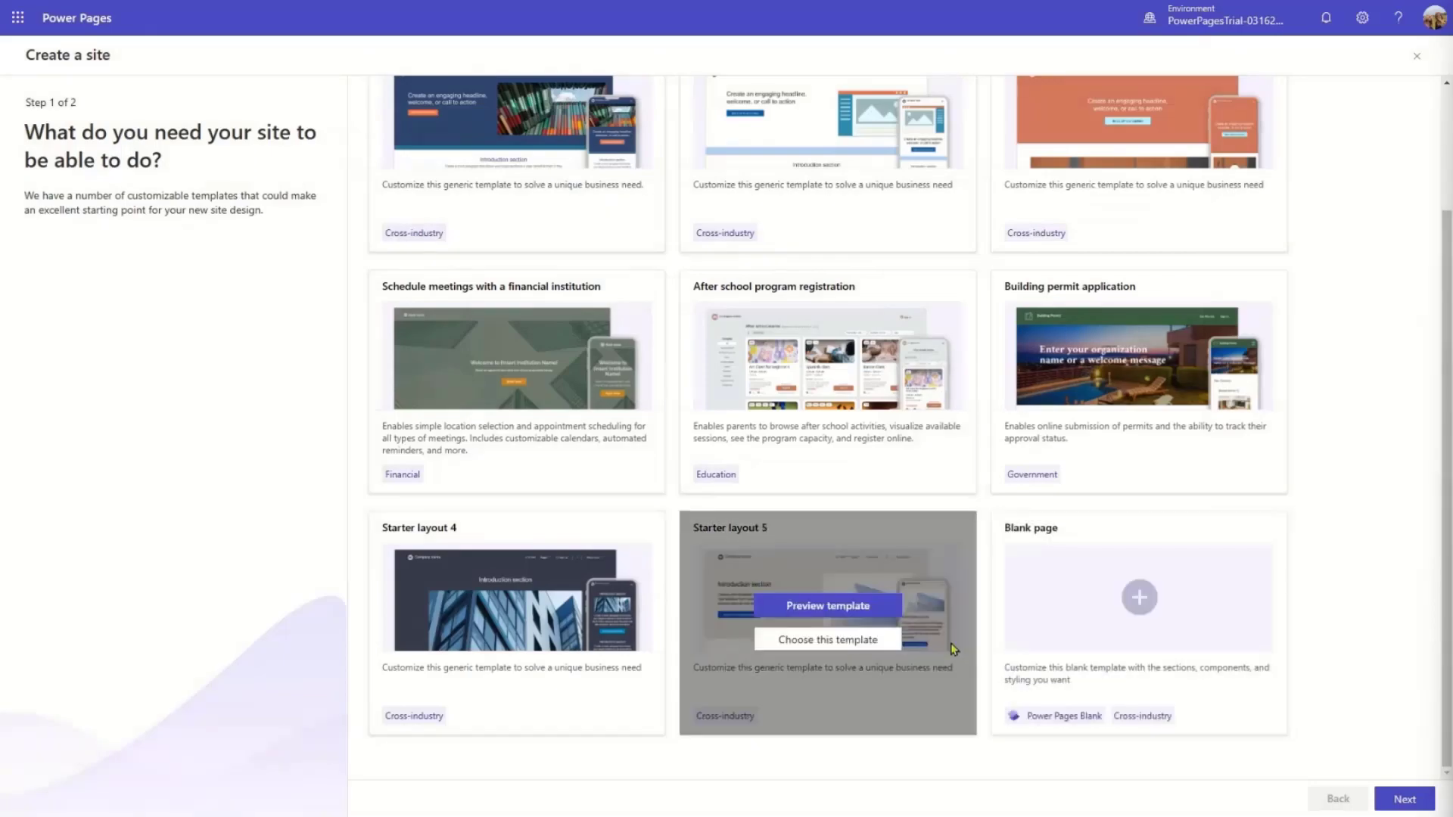
Preview Starter layout 5's Subpage one and Contact us page, then close it
left_click(848, 604)
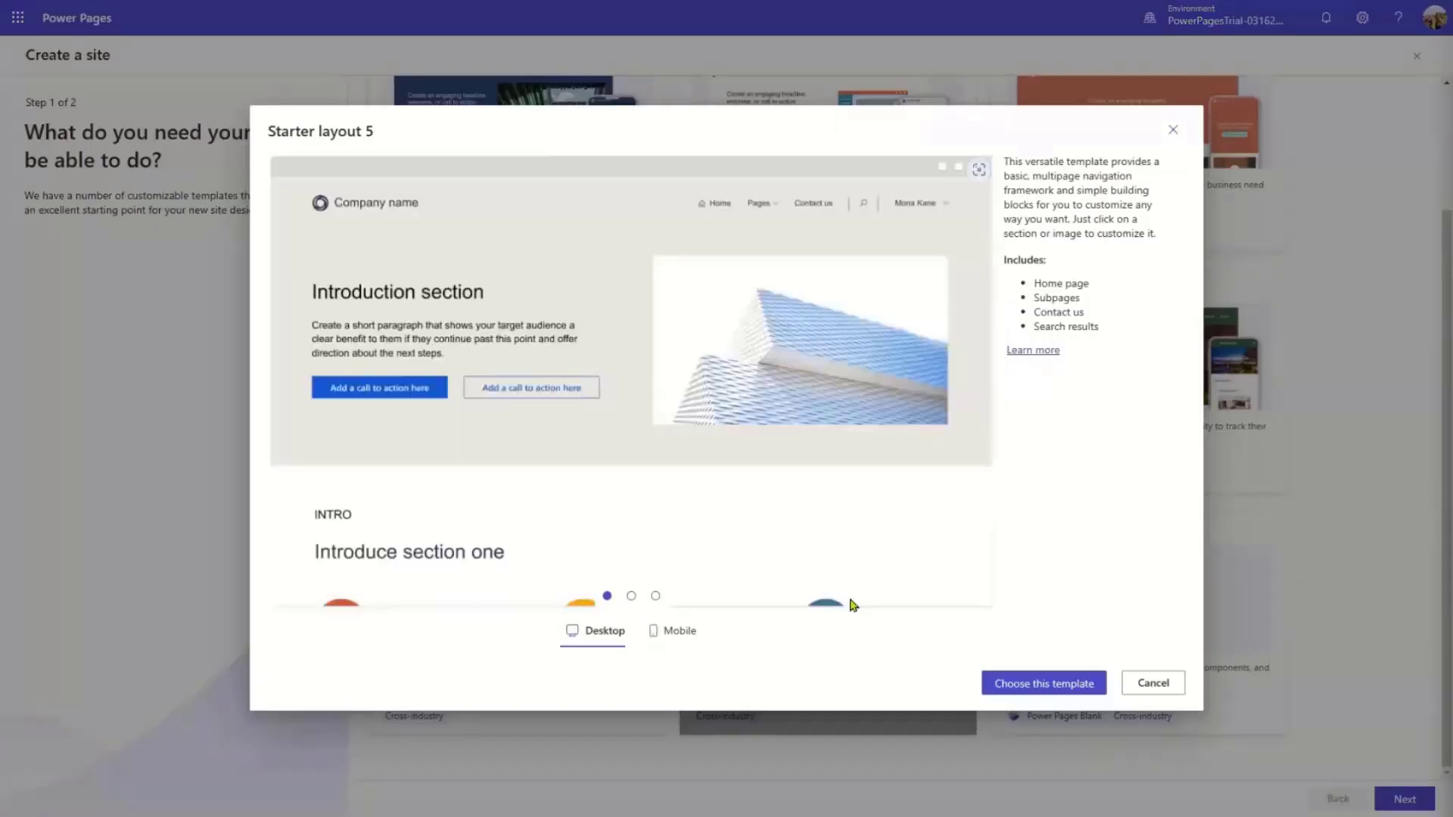
left_click(631, 596)
left_click(657, 597)
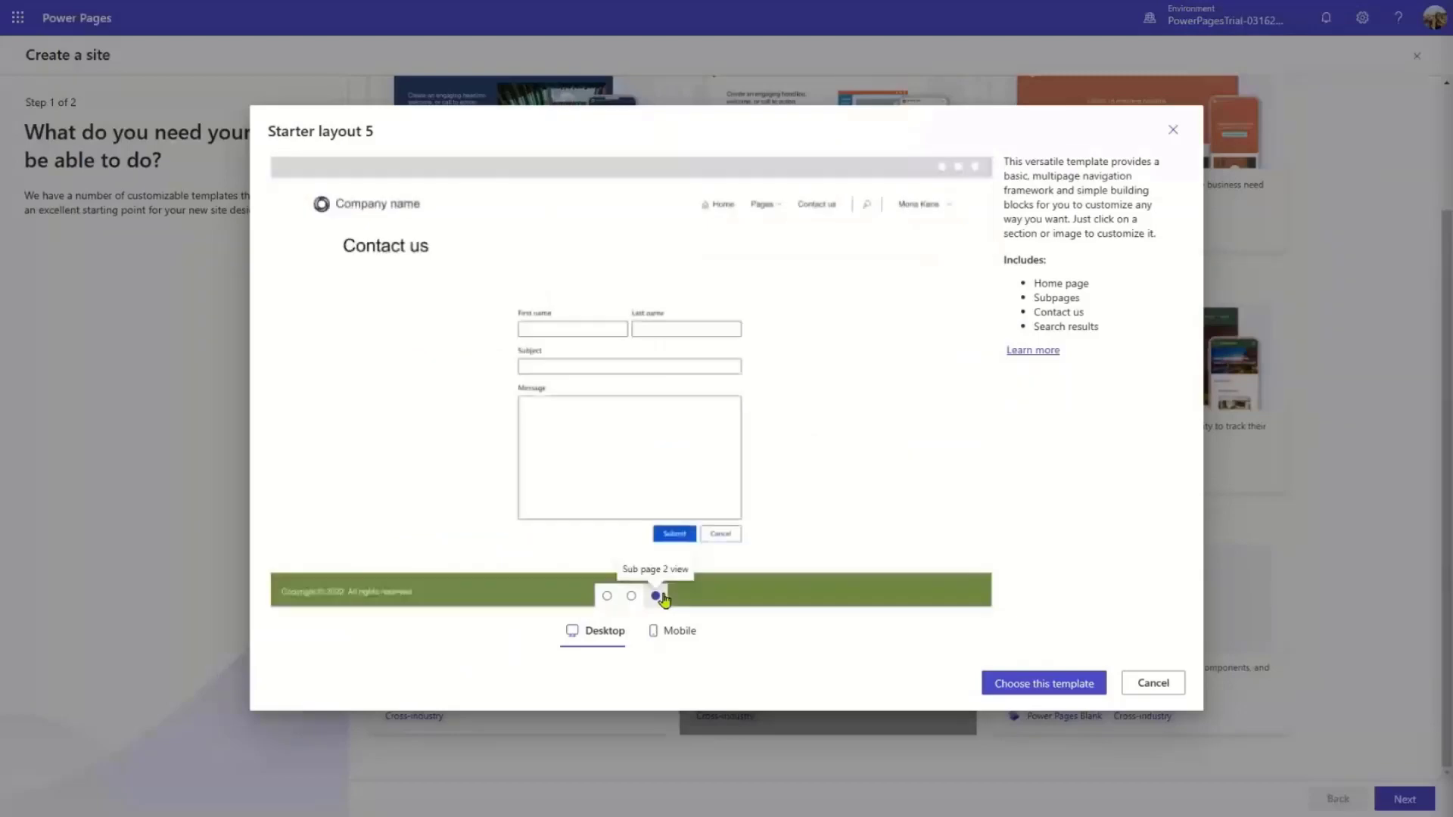
left_click(1153, 683)
mouse_move(499, 602)
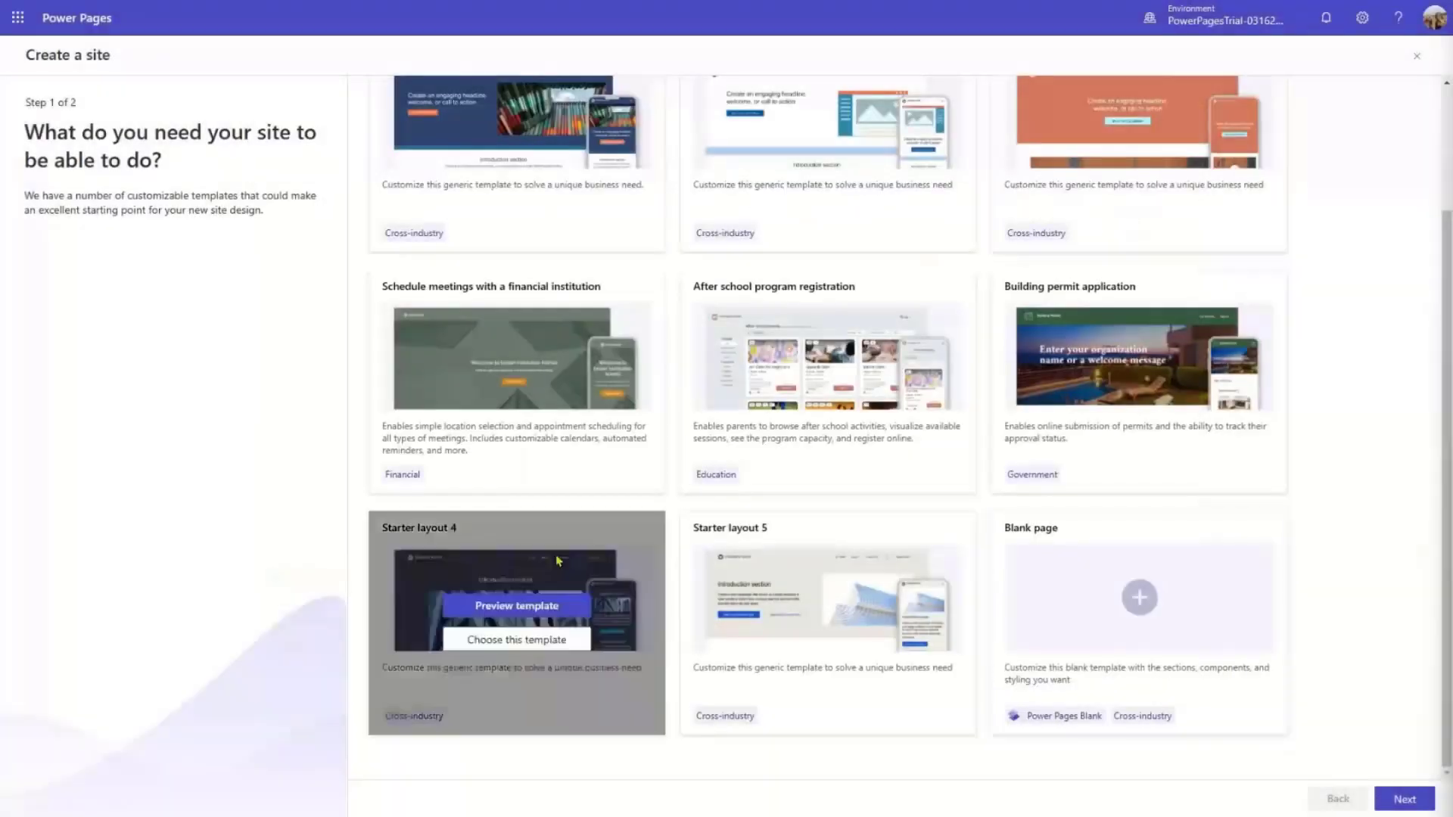
Create Site 1 from Starter layout 4 and open it in the design studio
left_click(513, 638)
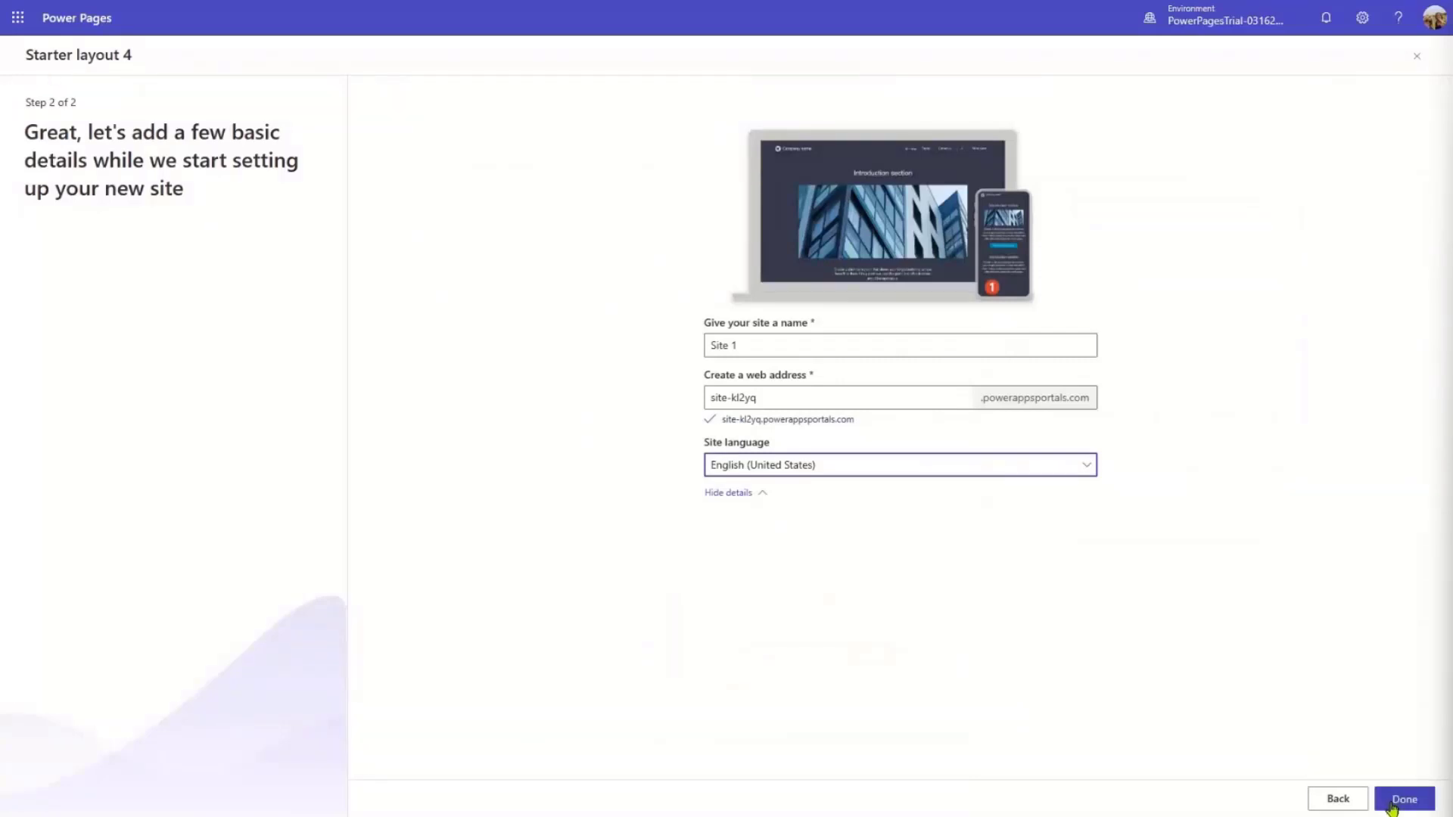
left_click(1393, 805)
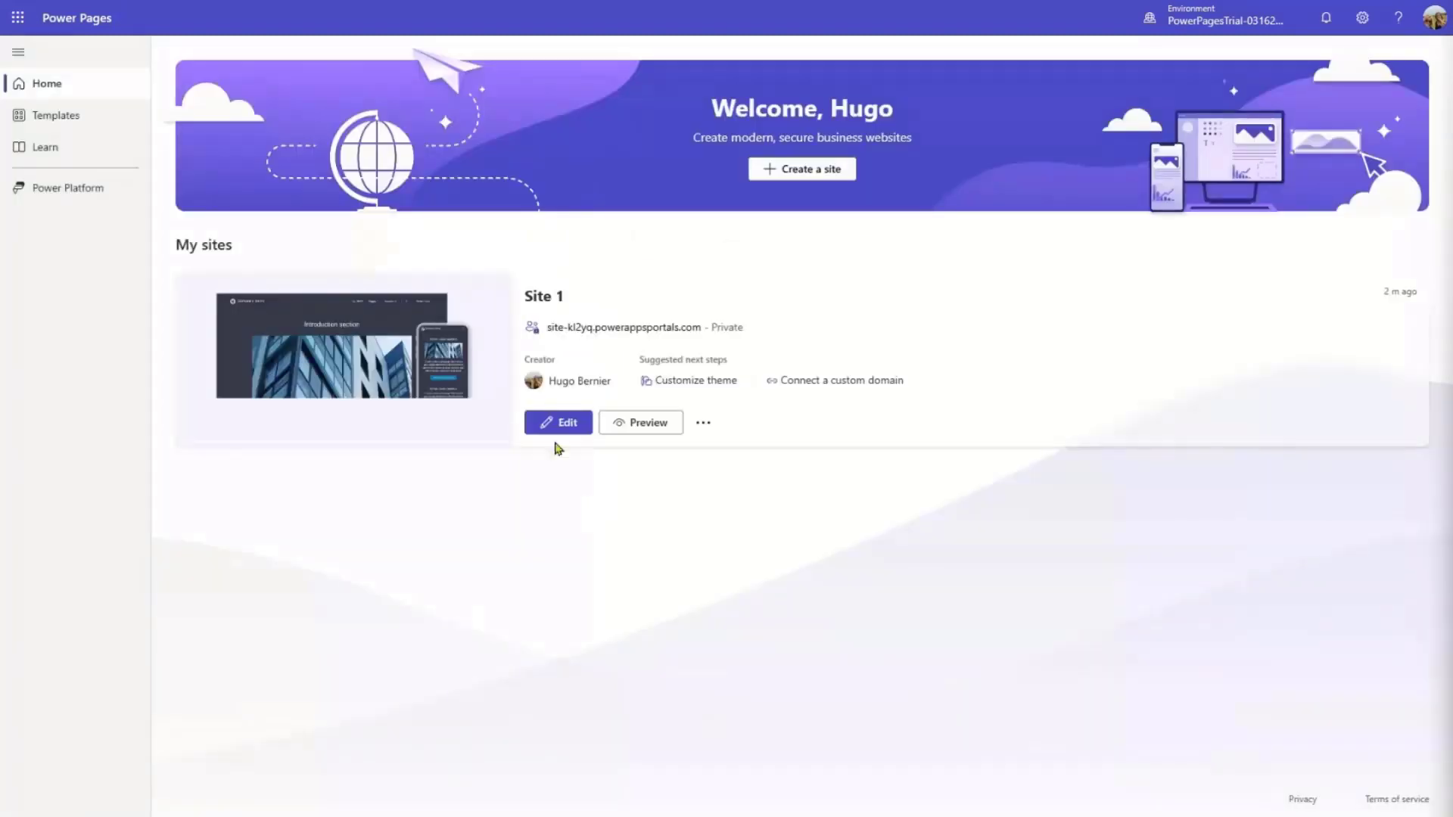
left_click(557, 428)
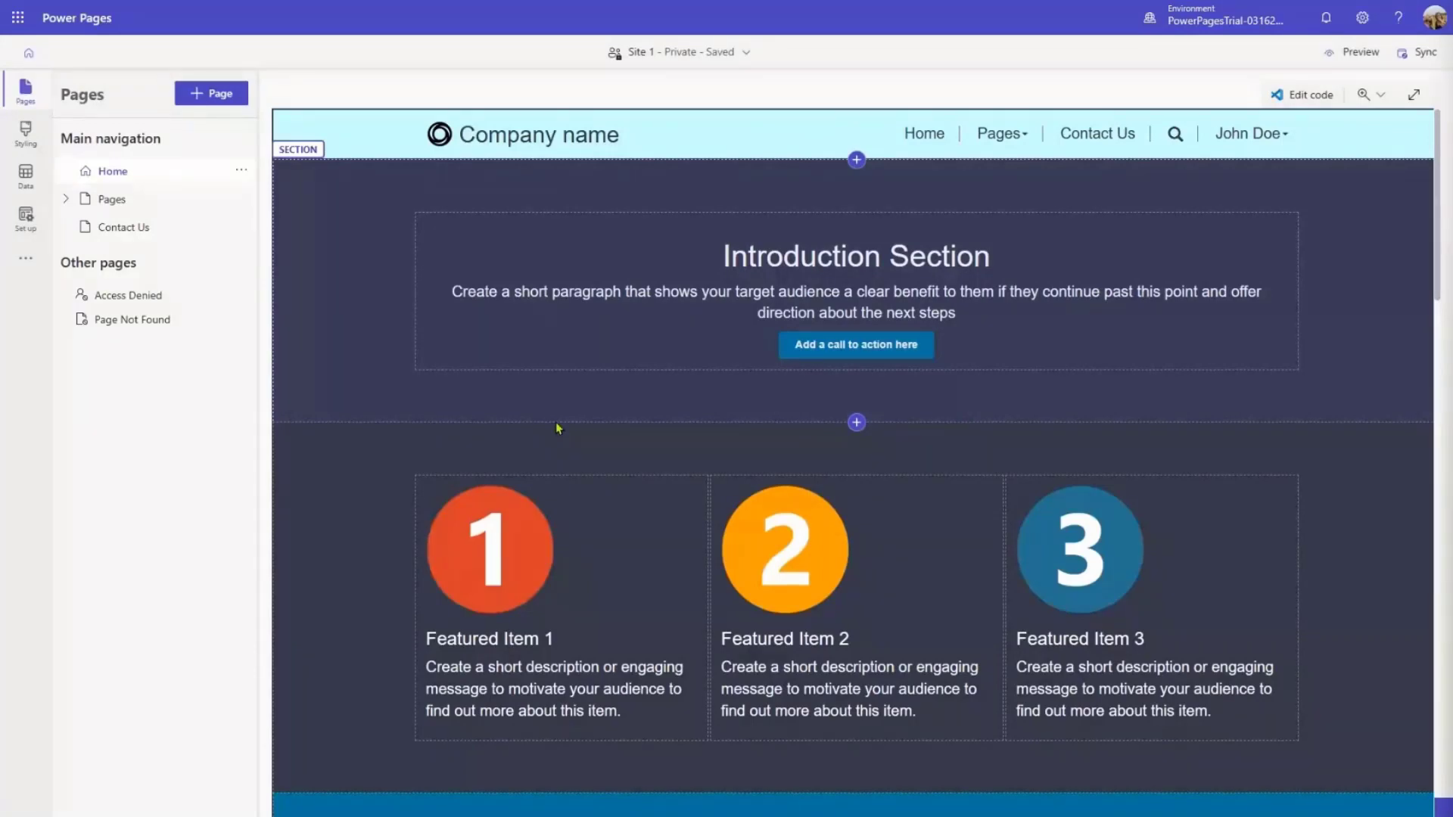
Change the Introduction Section heading to 'Welcome to the weekend'
left_click(848, 257)
triple_click(966, 263)
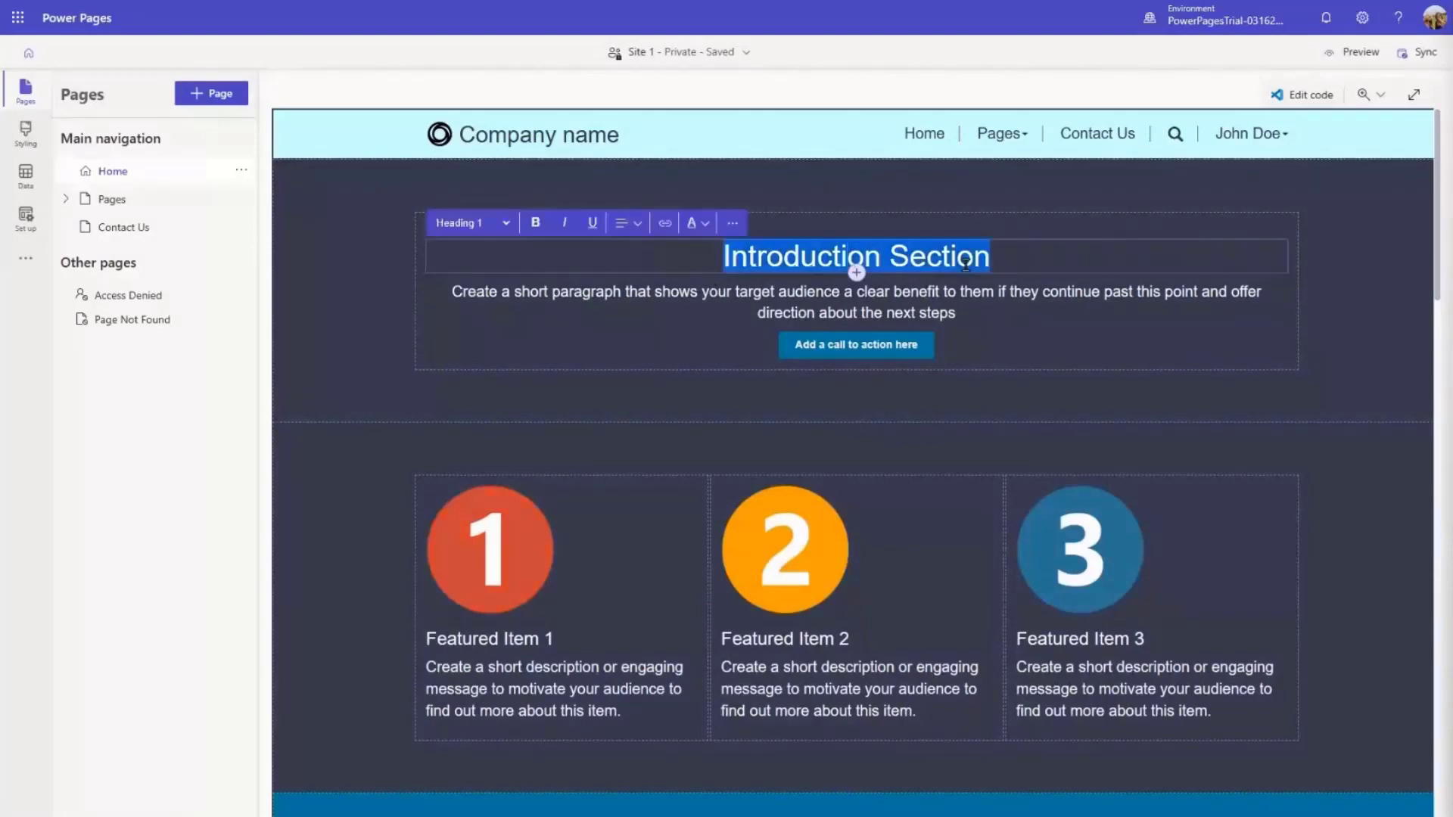
type("Wel")
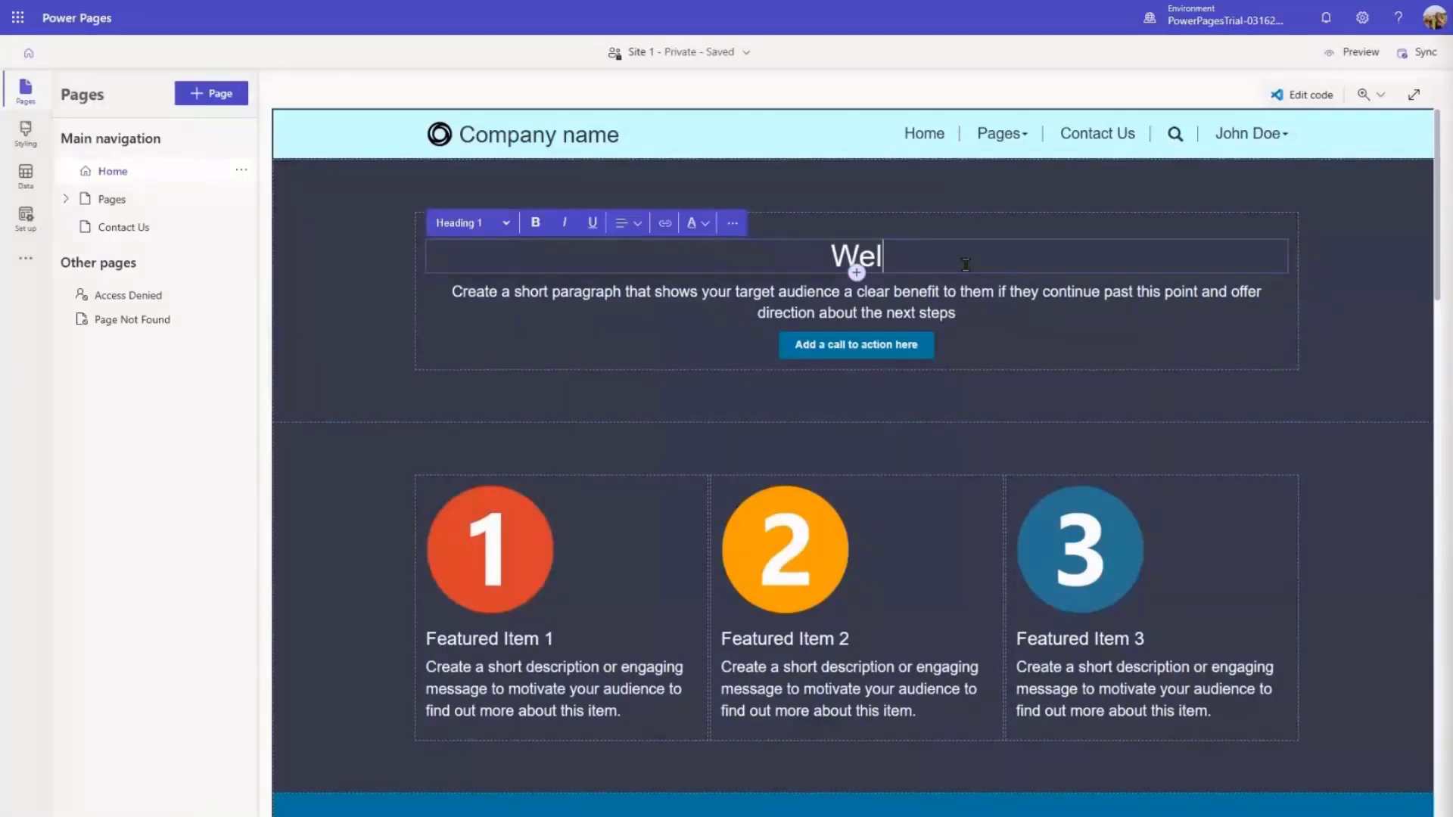
type("come to the ")
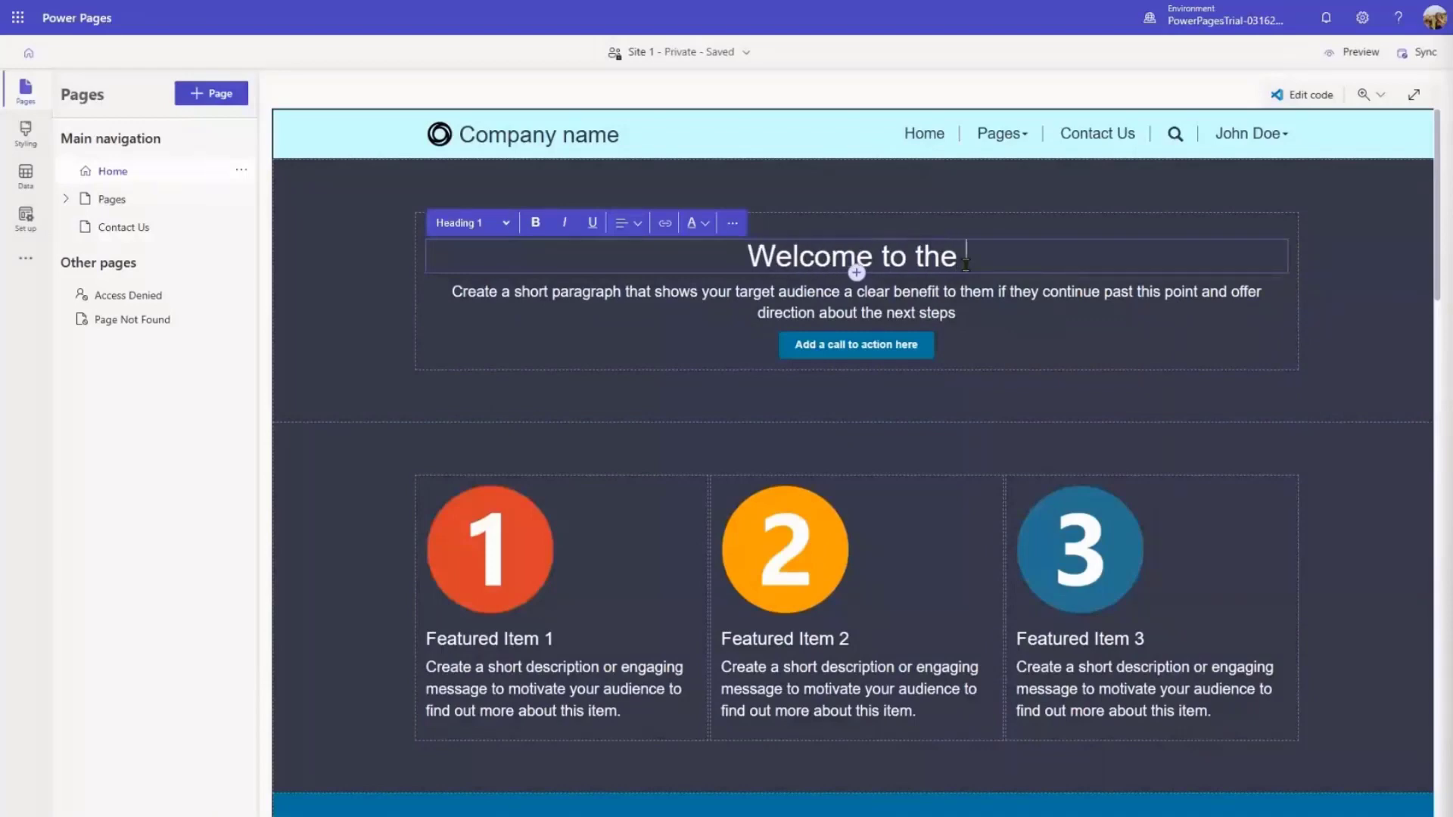
type("weekend")
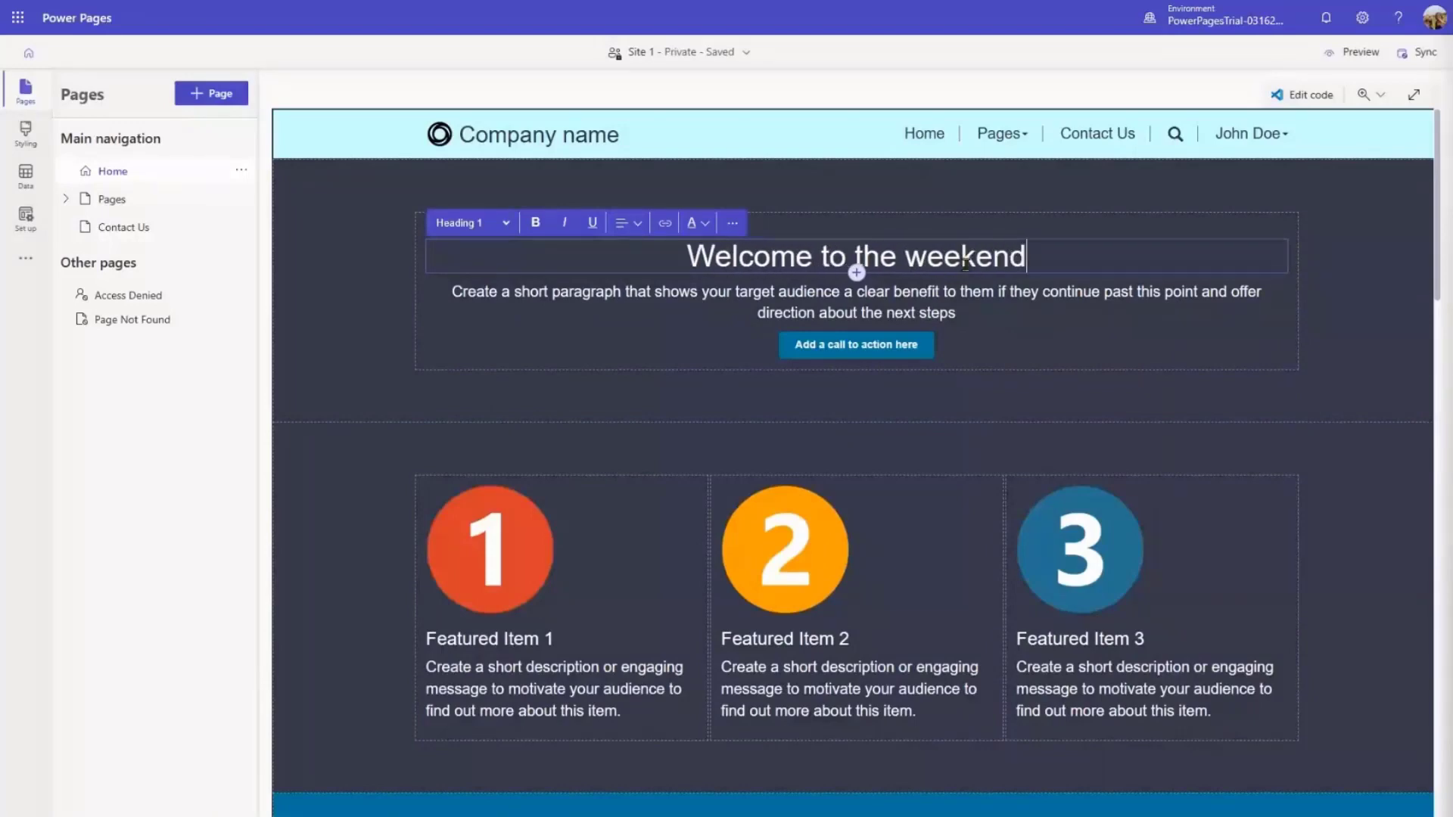
Replace the paragraph below with 'Relax in a nice canoe every weekend'
left_click(969, 314)
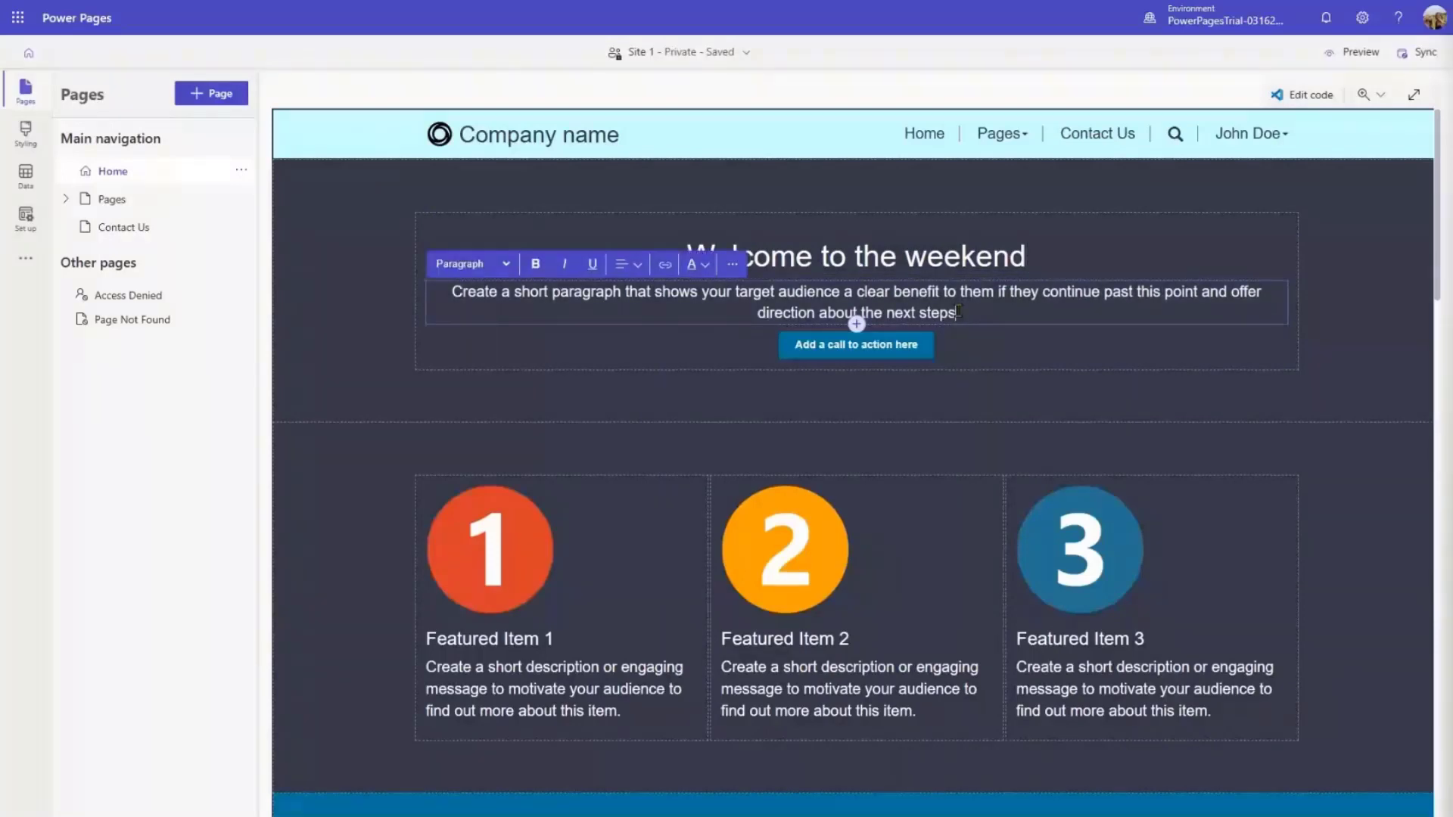
triple_click(959, 311)
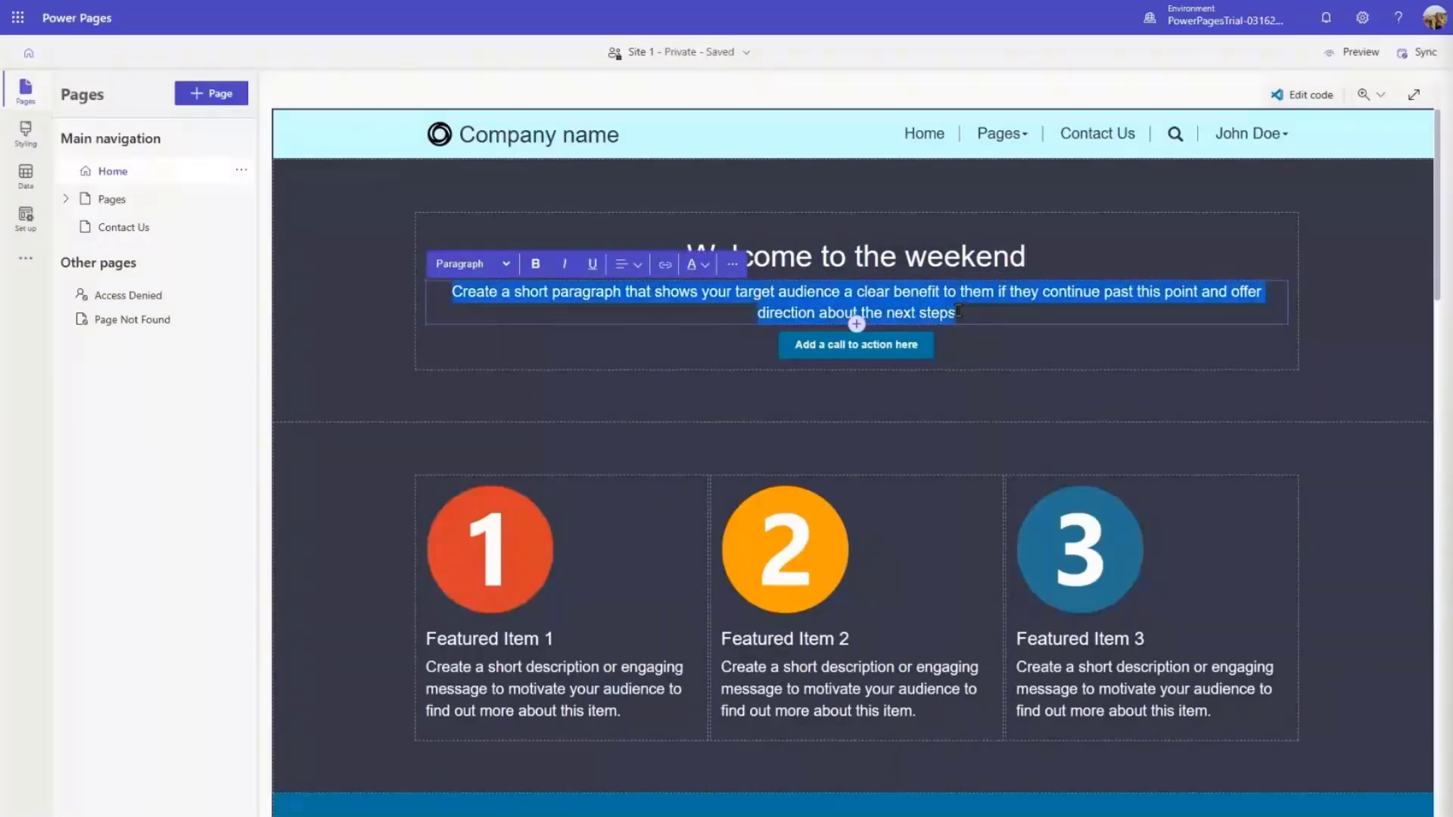
type("Rel")
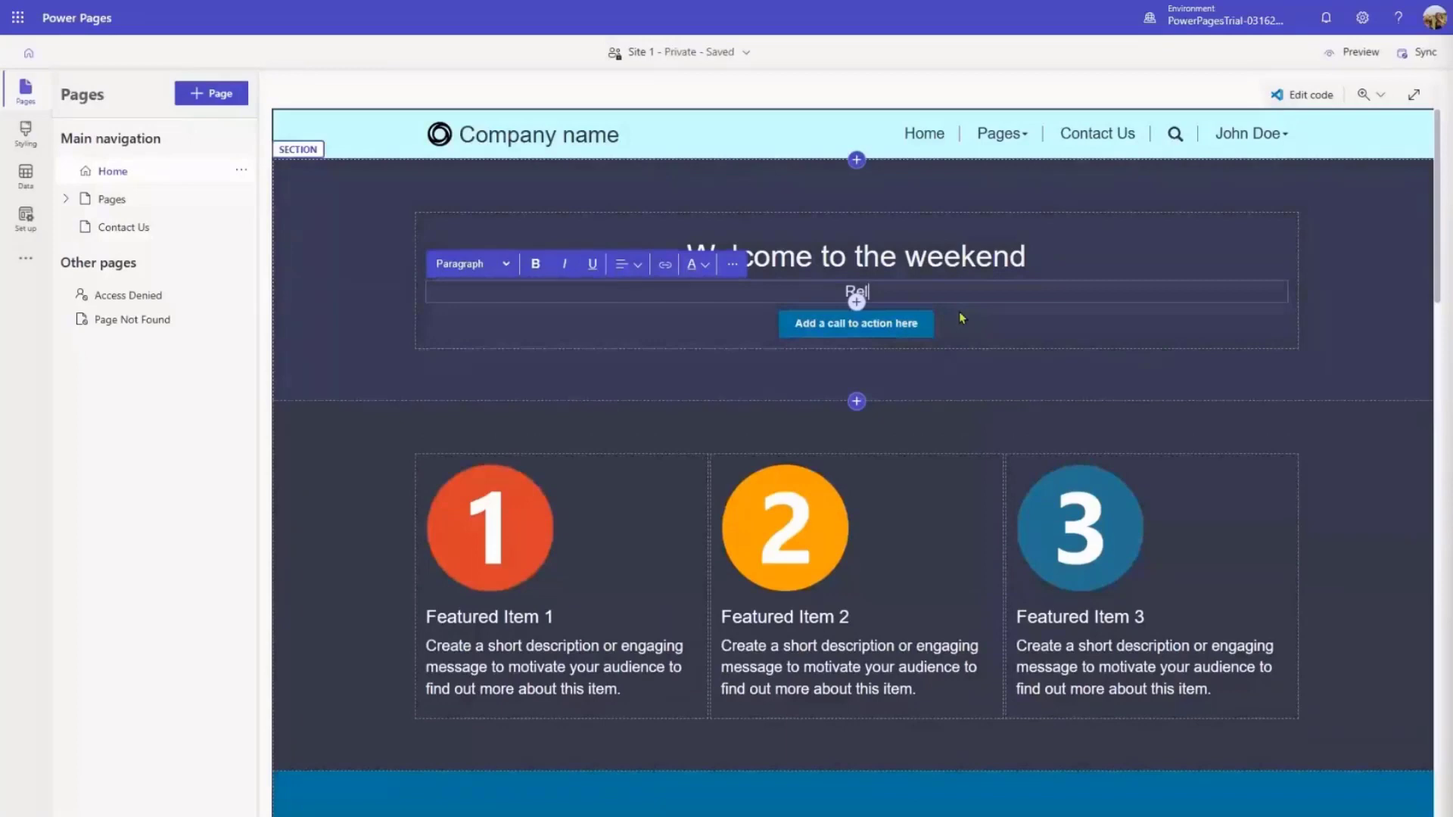
type("ax in a nice canoe ev")
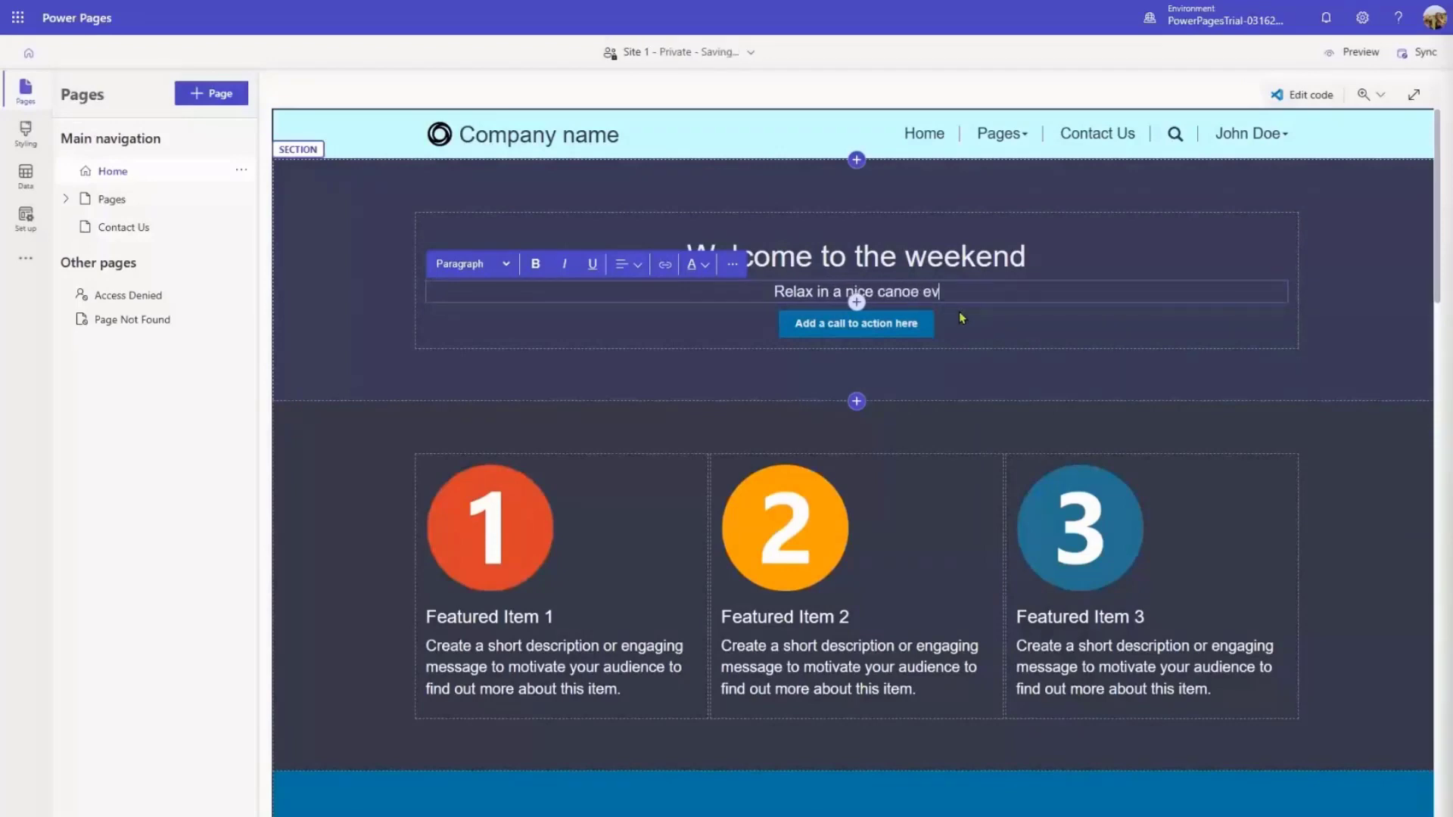
type("ery weekend")
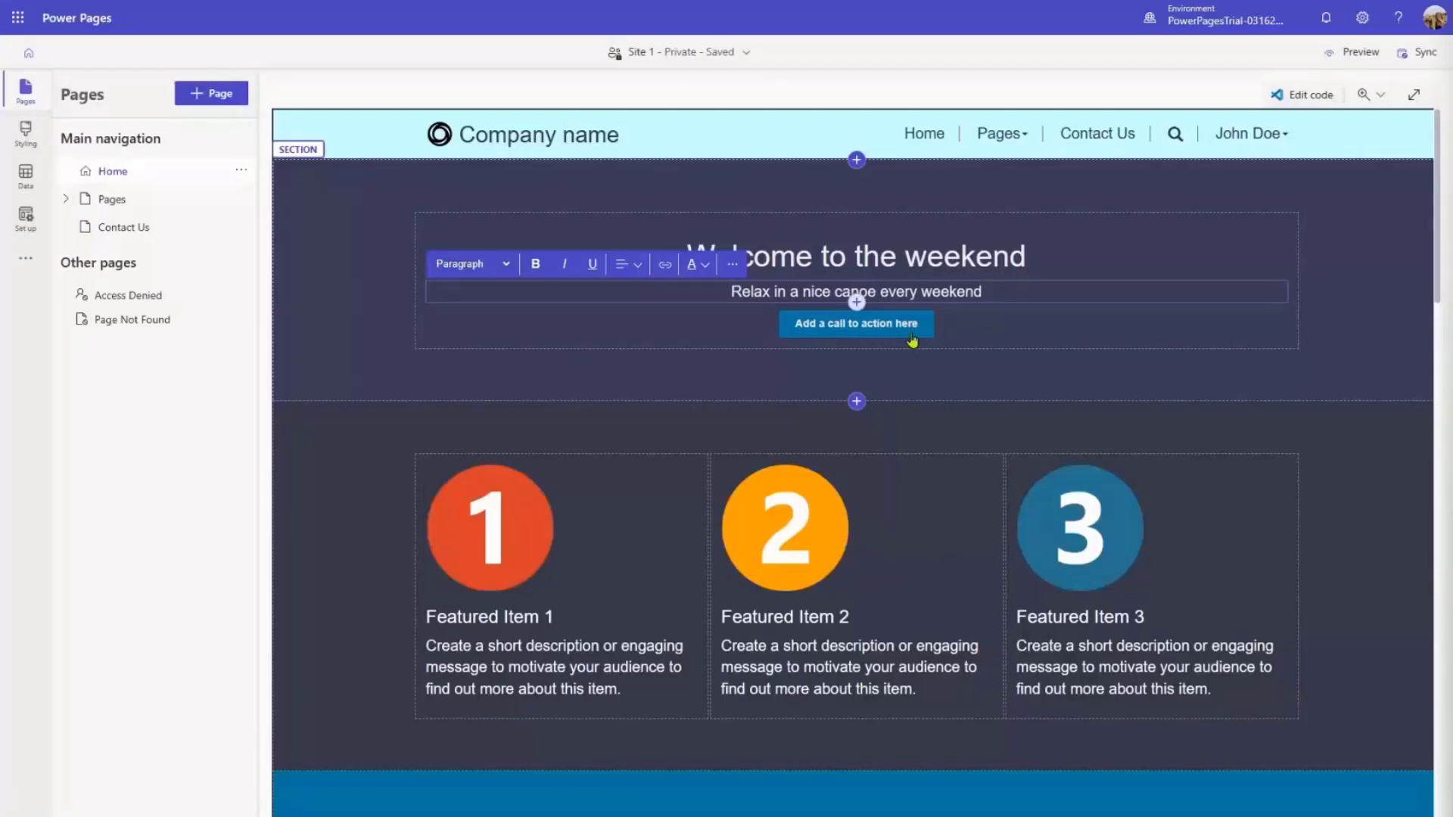
Relabel the call-to-action button 'Register now' and link it to the Subpage one page
left_click(887, 330)
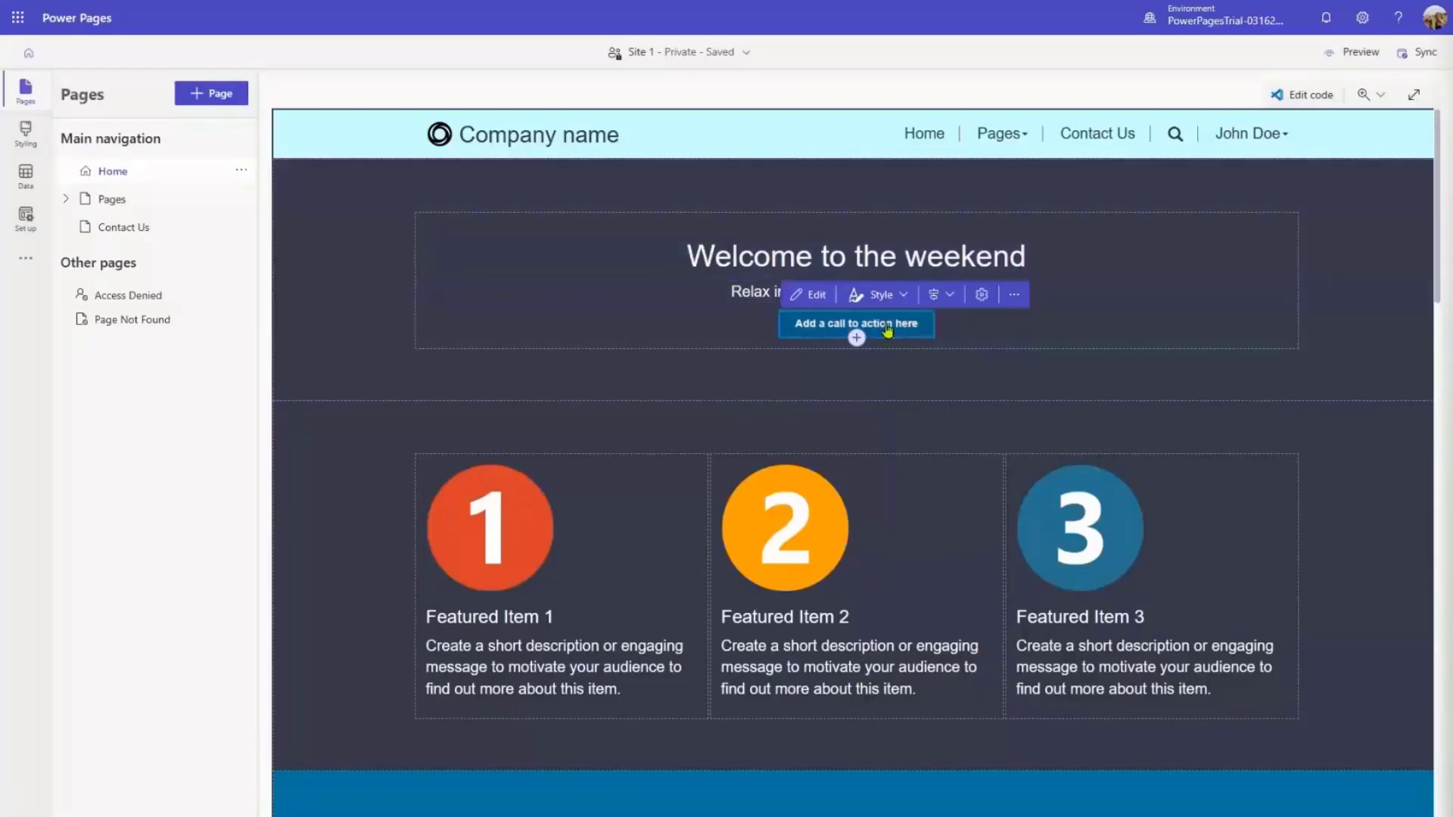
left_click(812, 294)
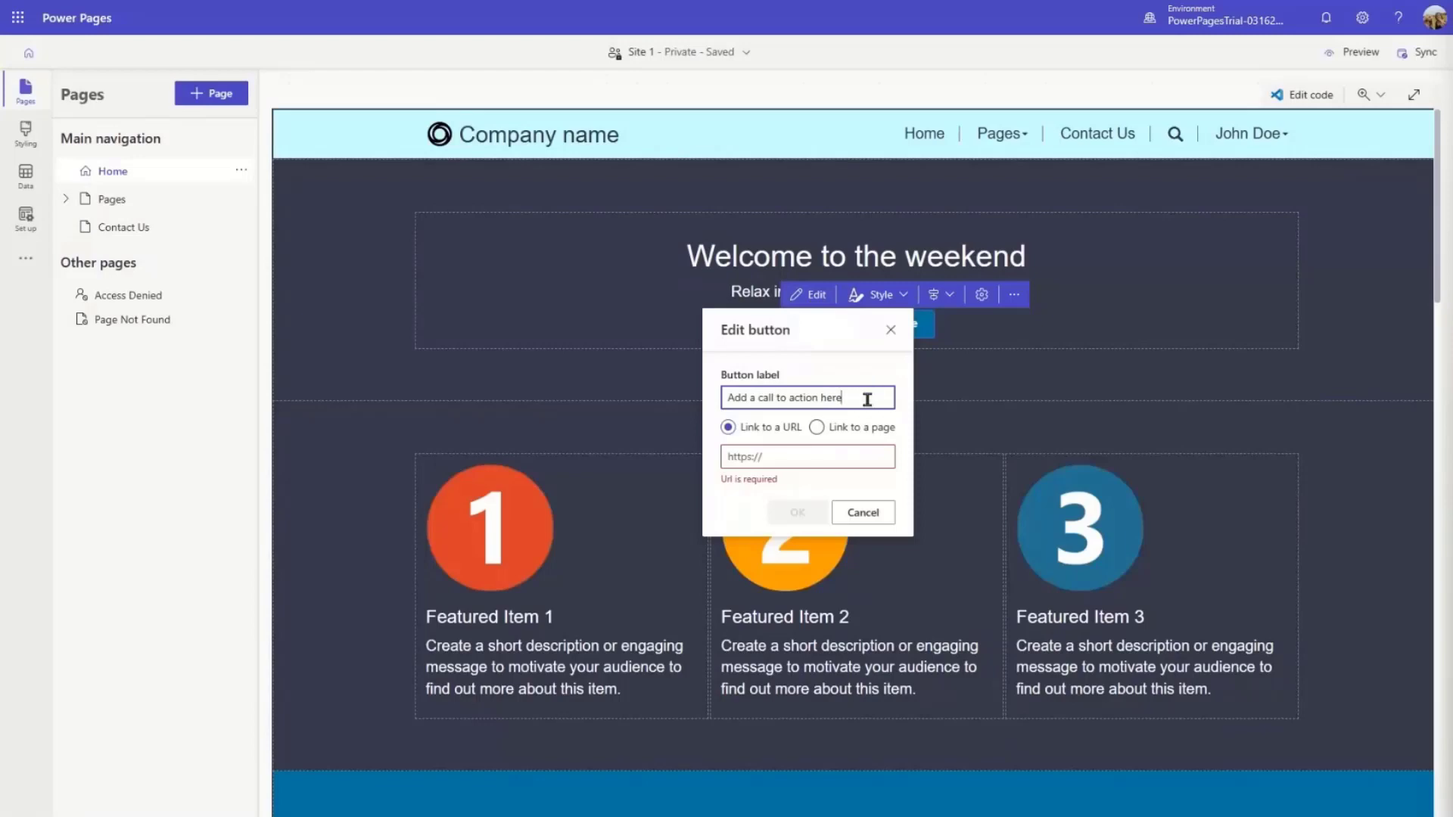
left_click_drag(869, 398, 697, 404)
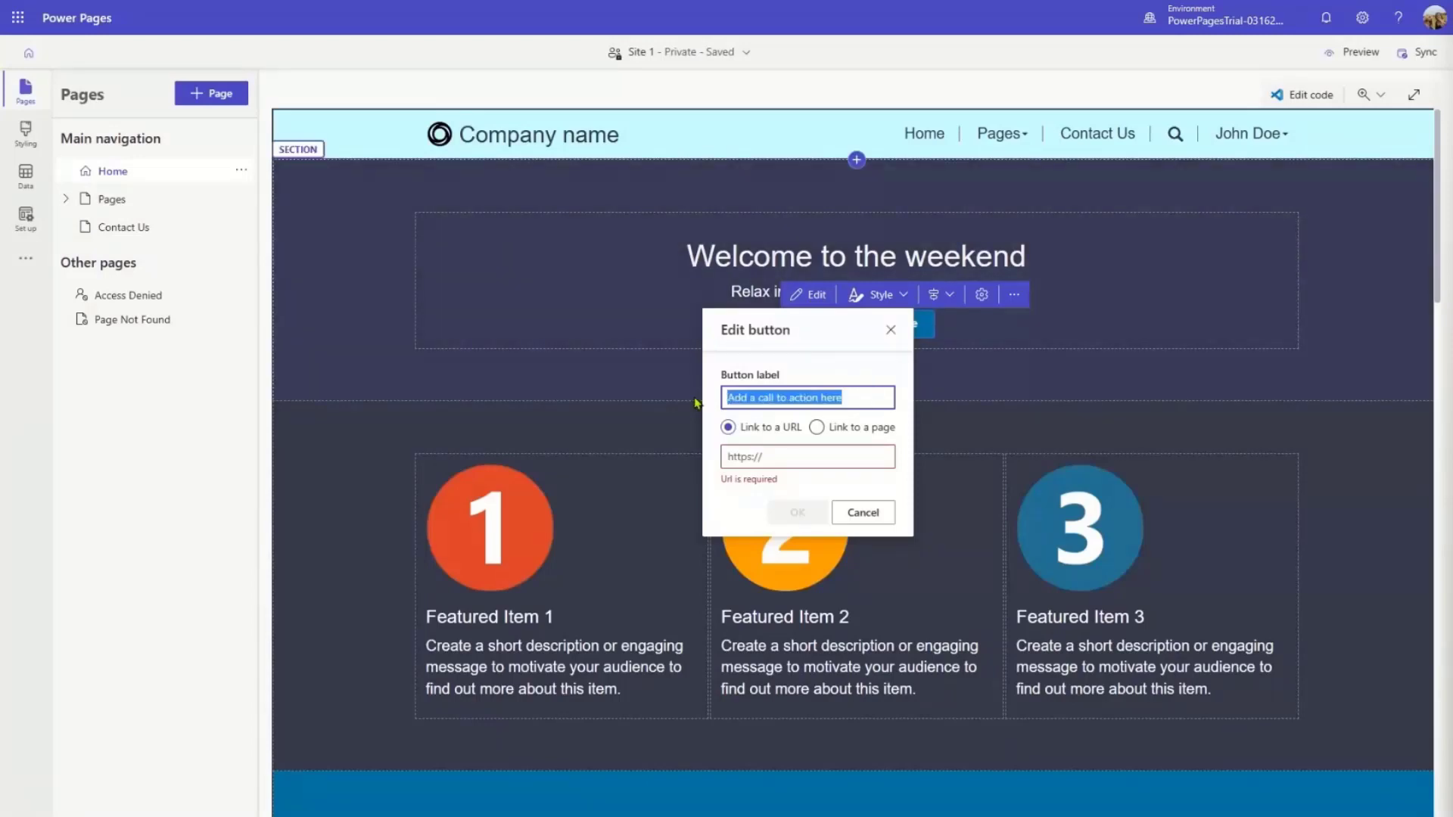
type("Register now")
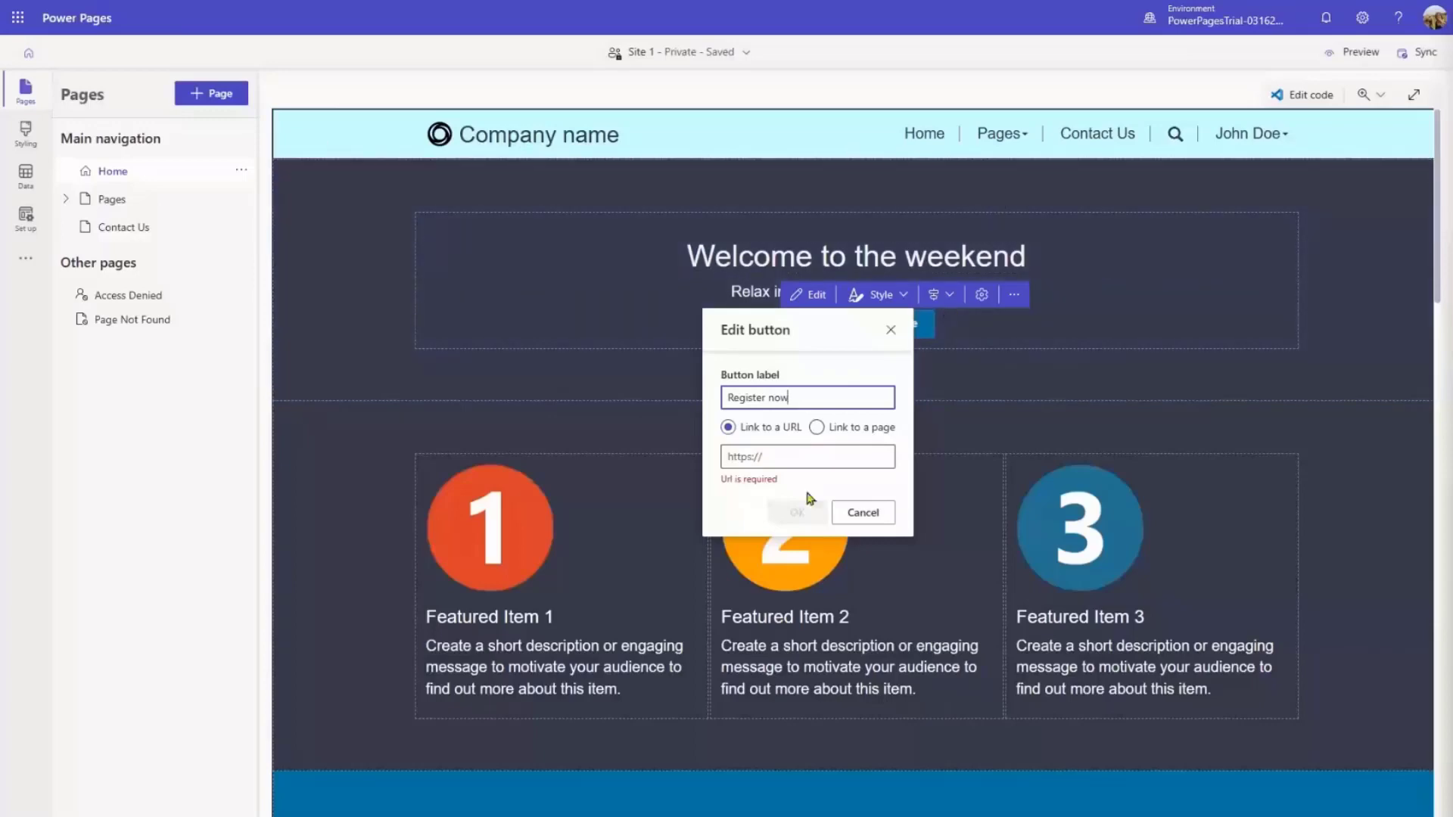
left_click(817, 428)
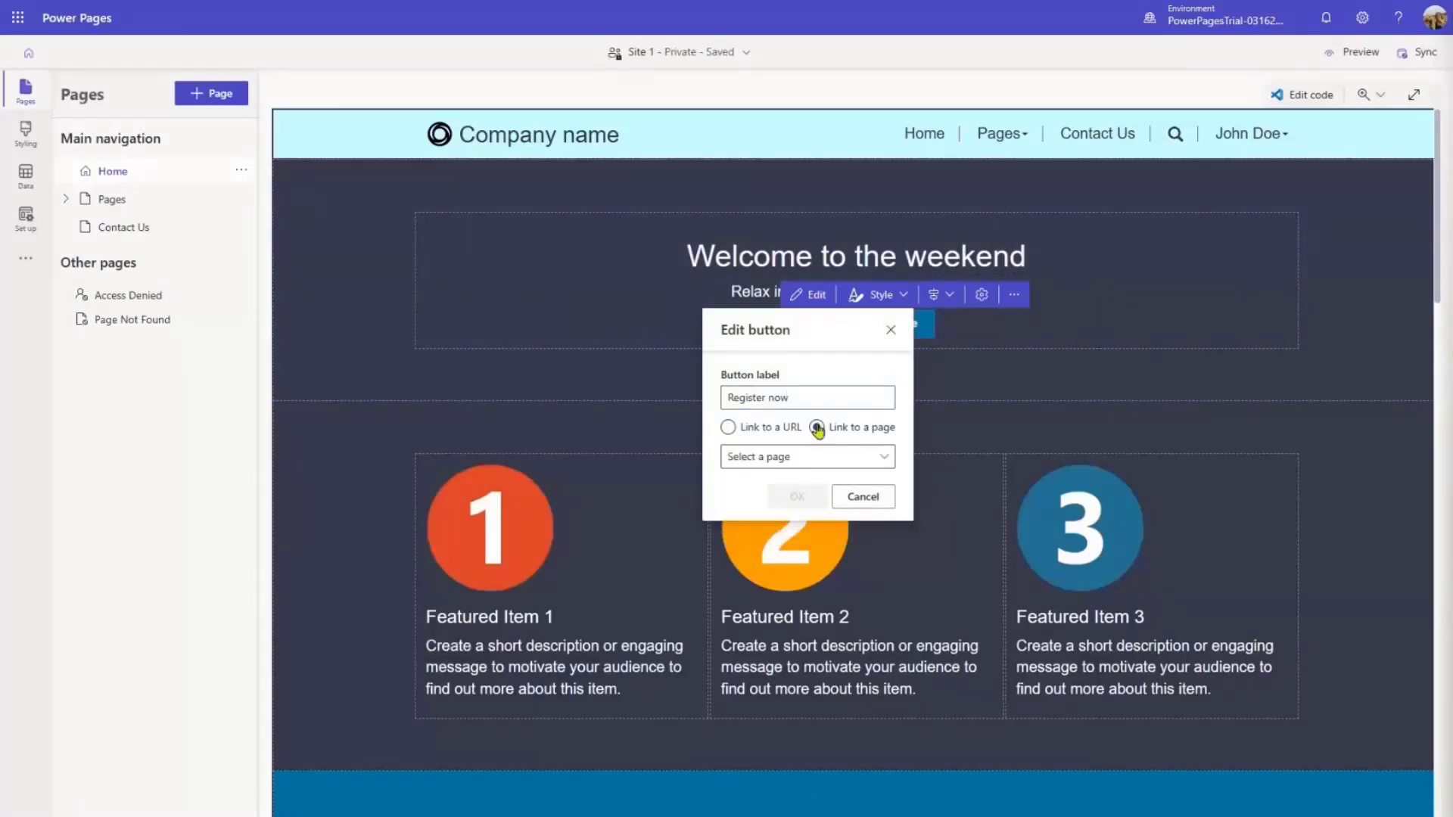
left_click(858, 459)
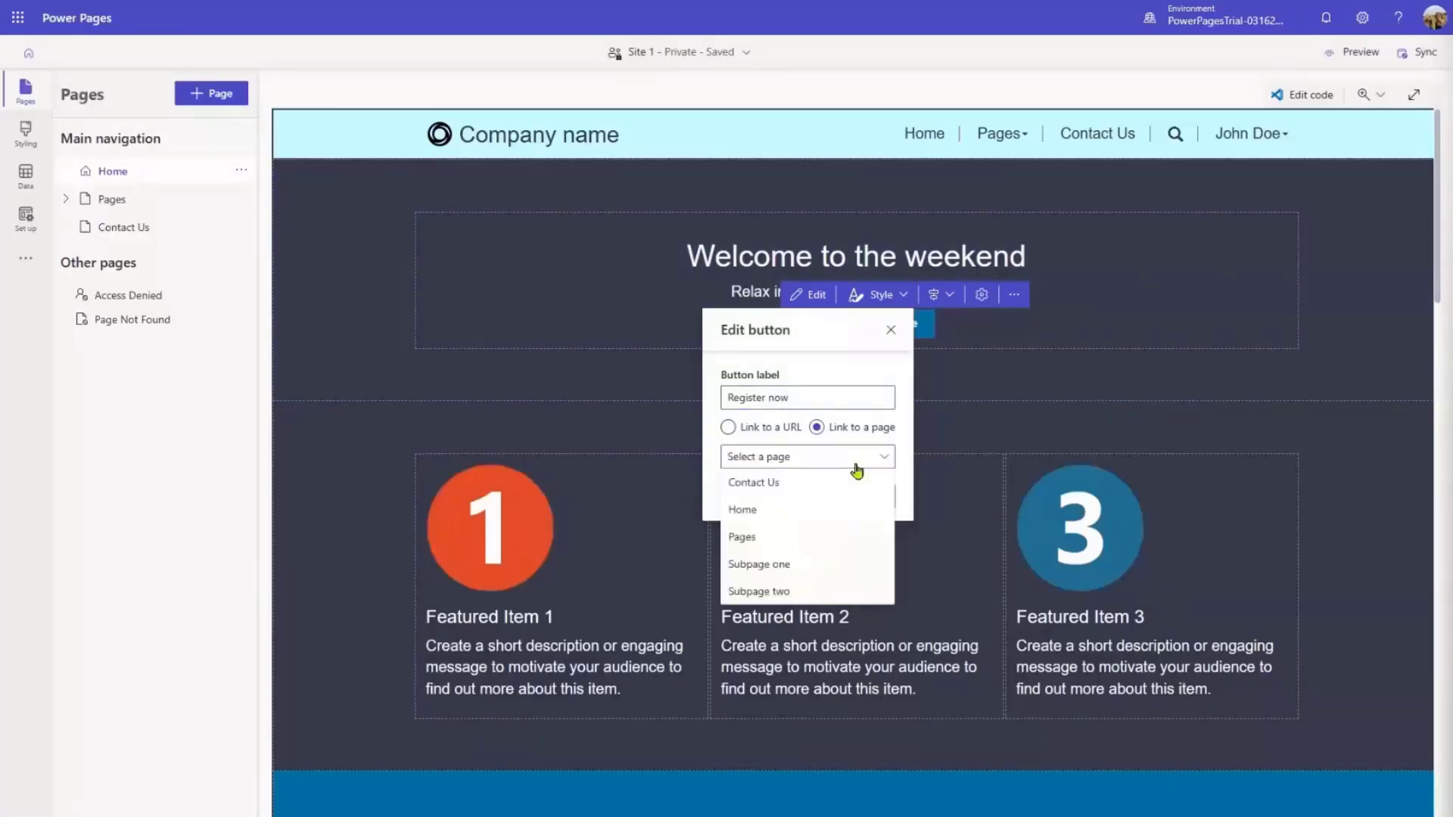
left_click(790, 564)
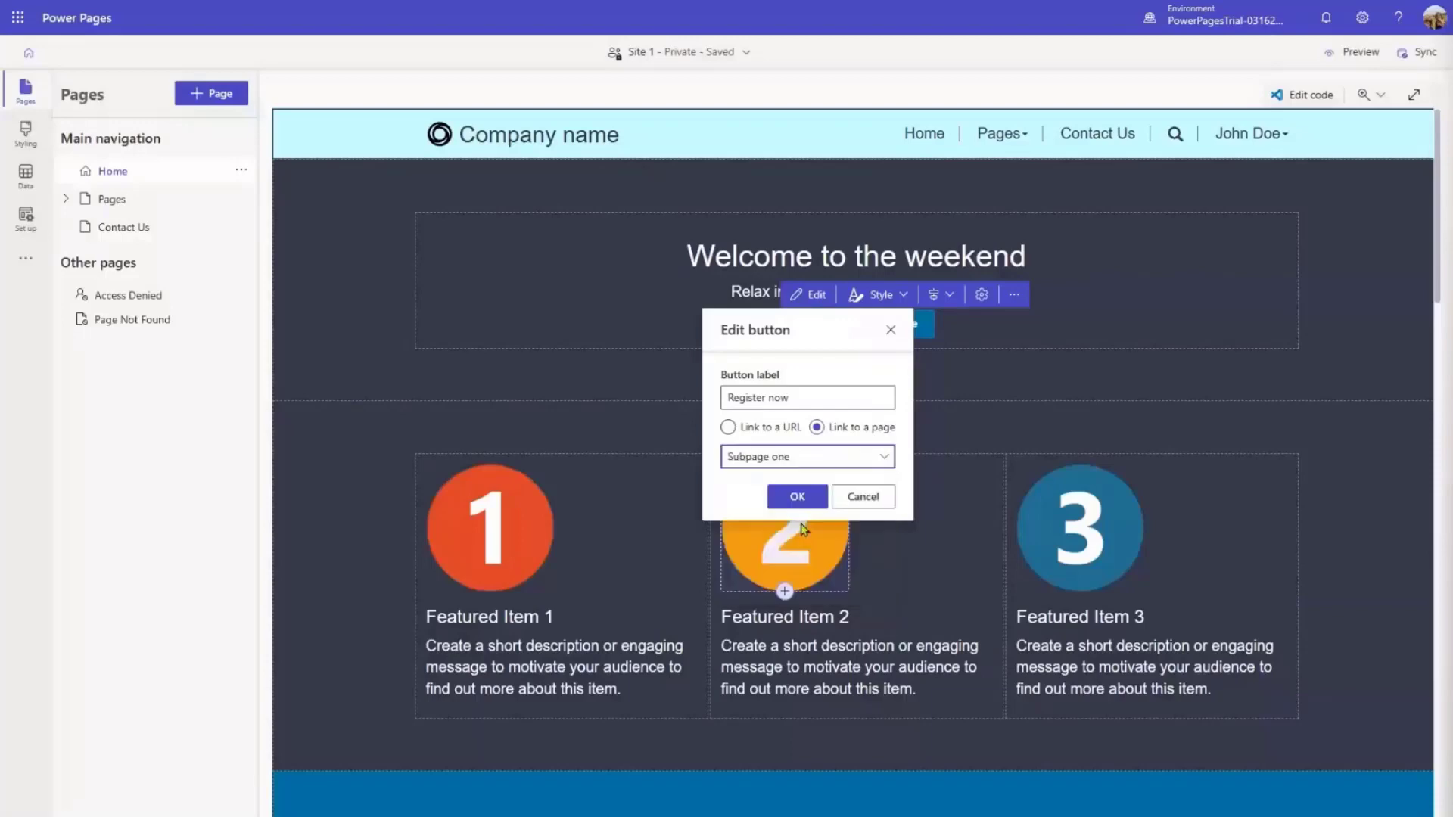
left_click(804, 500)
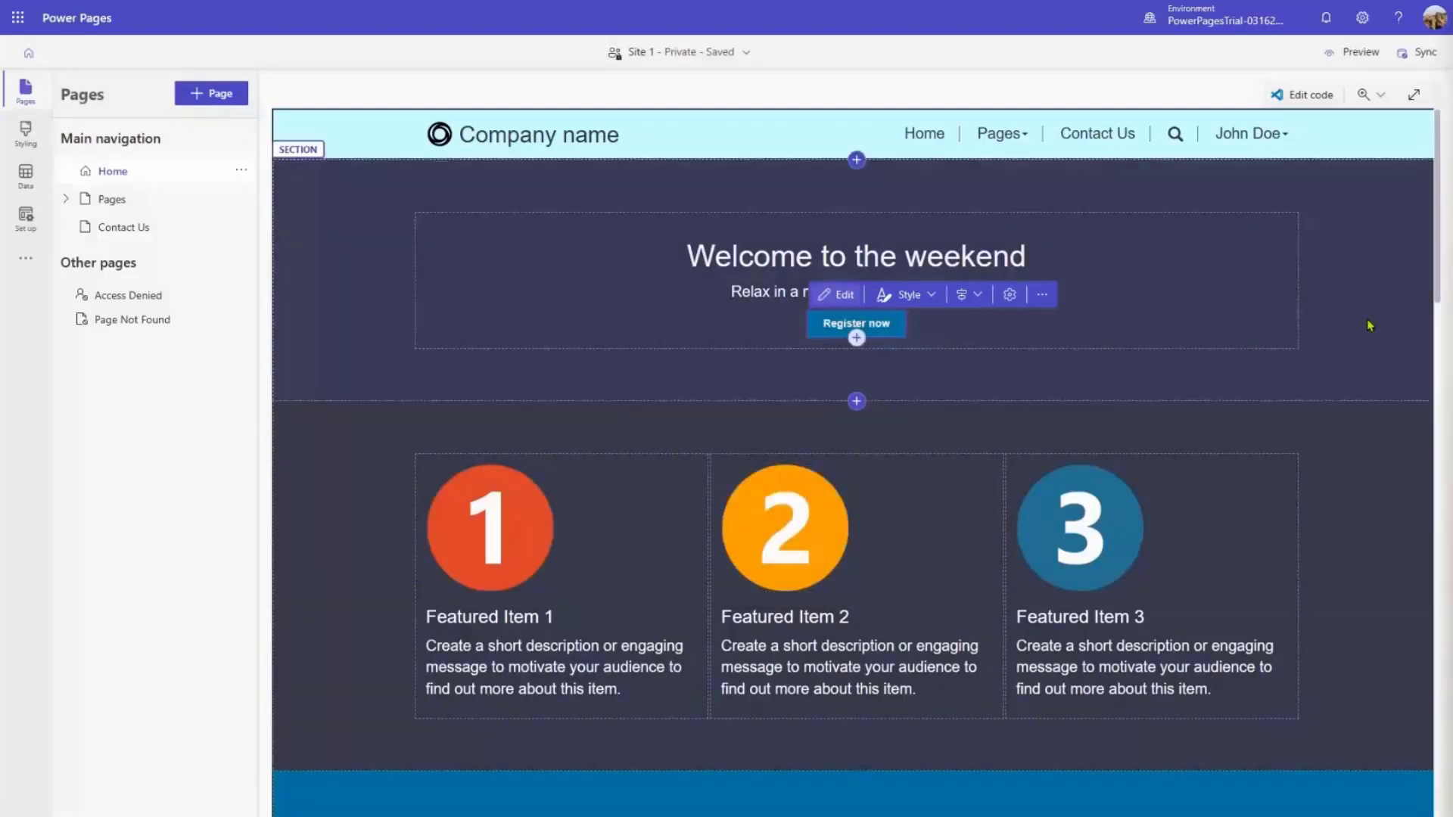
Delete the Featured Items section beneath the welcome hero
left_click(1393, 298)
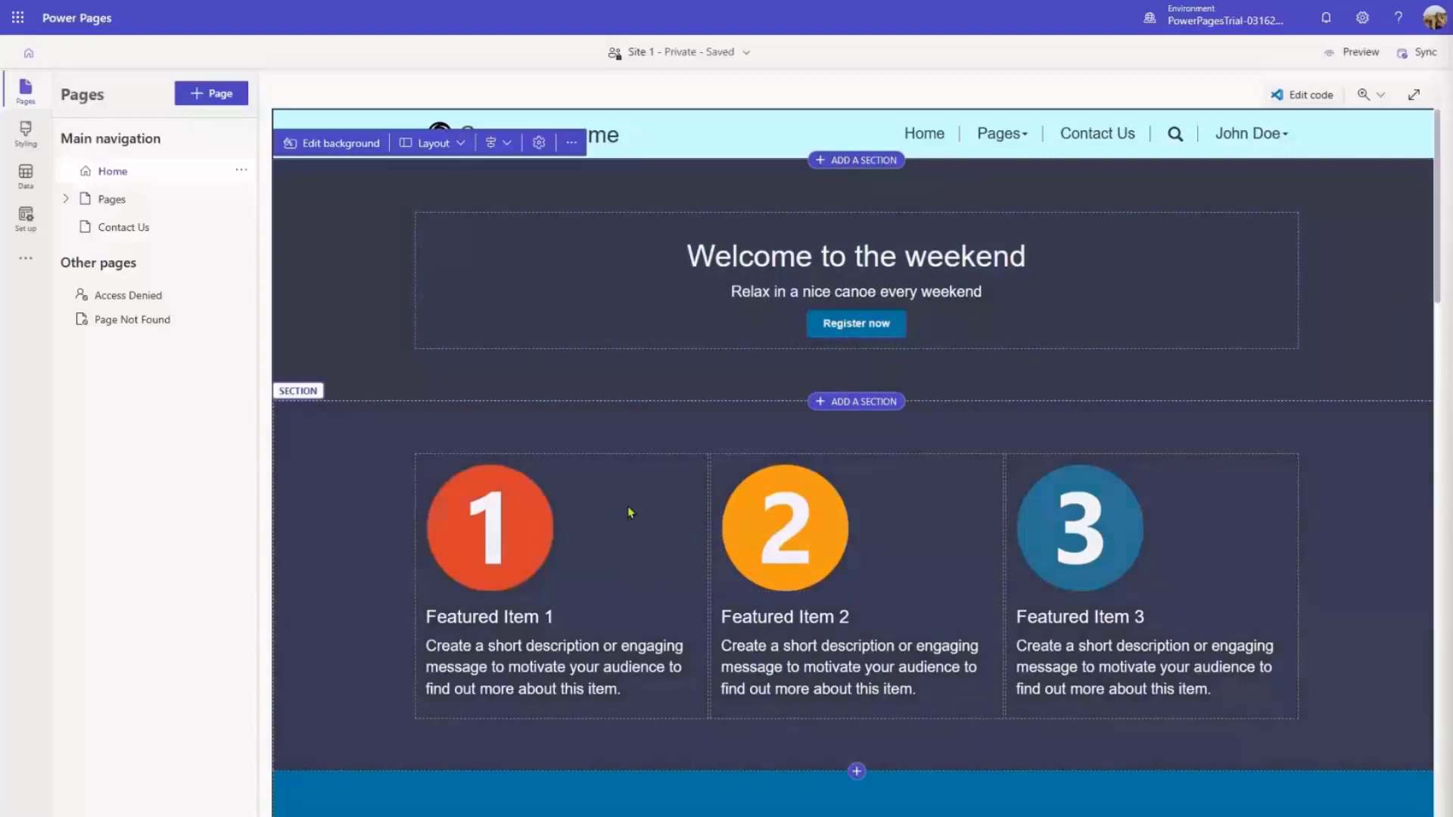
left_click(366, 438)
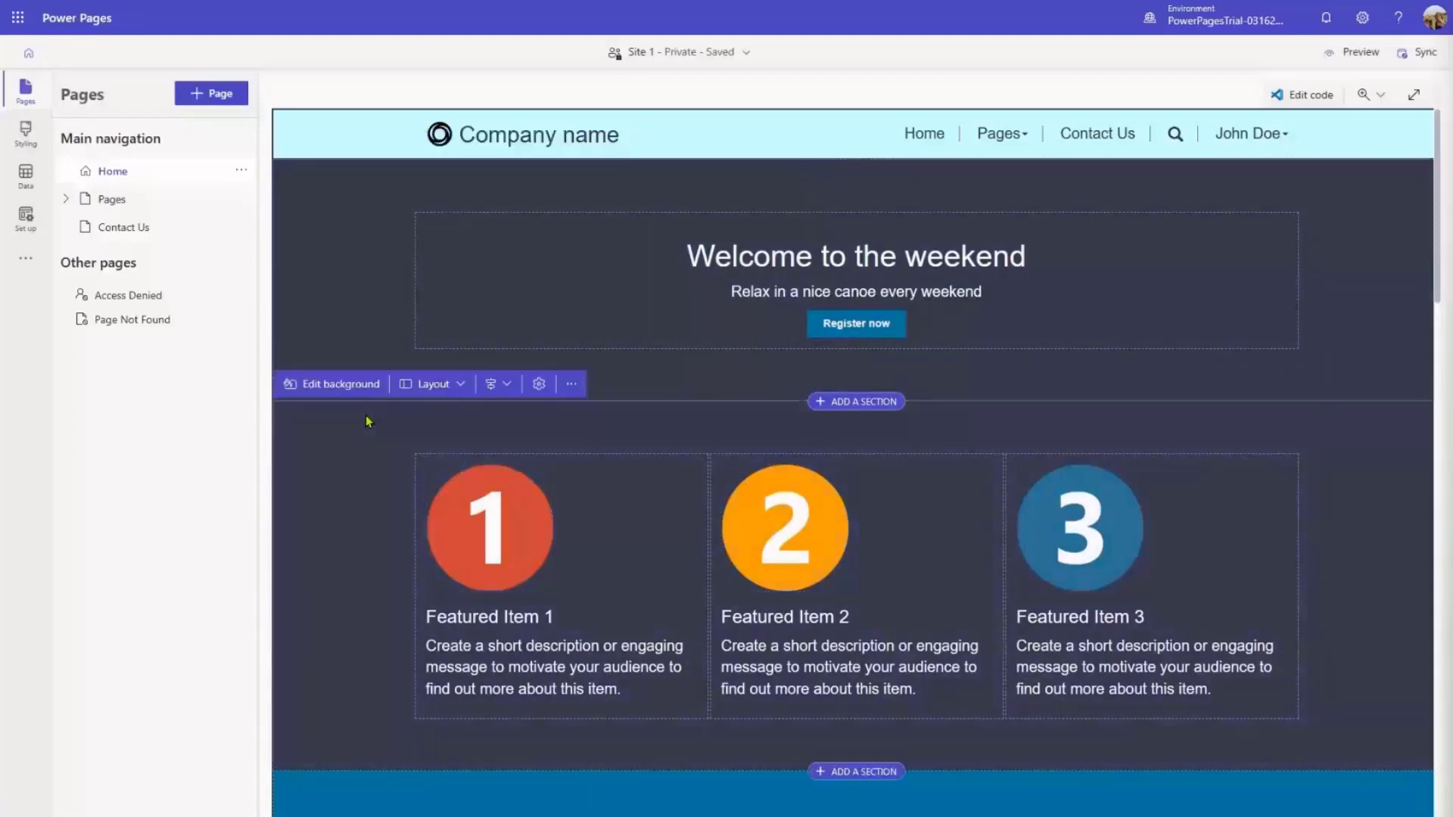
left_click(571, 383)
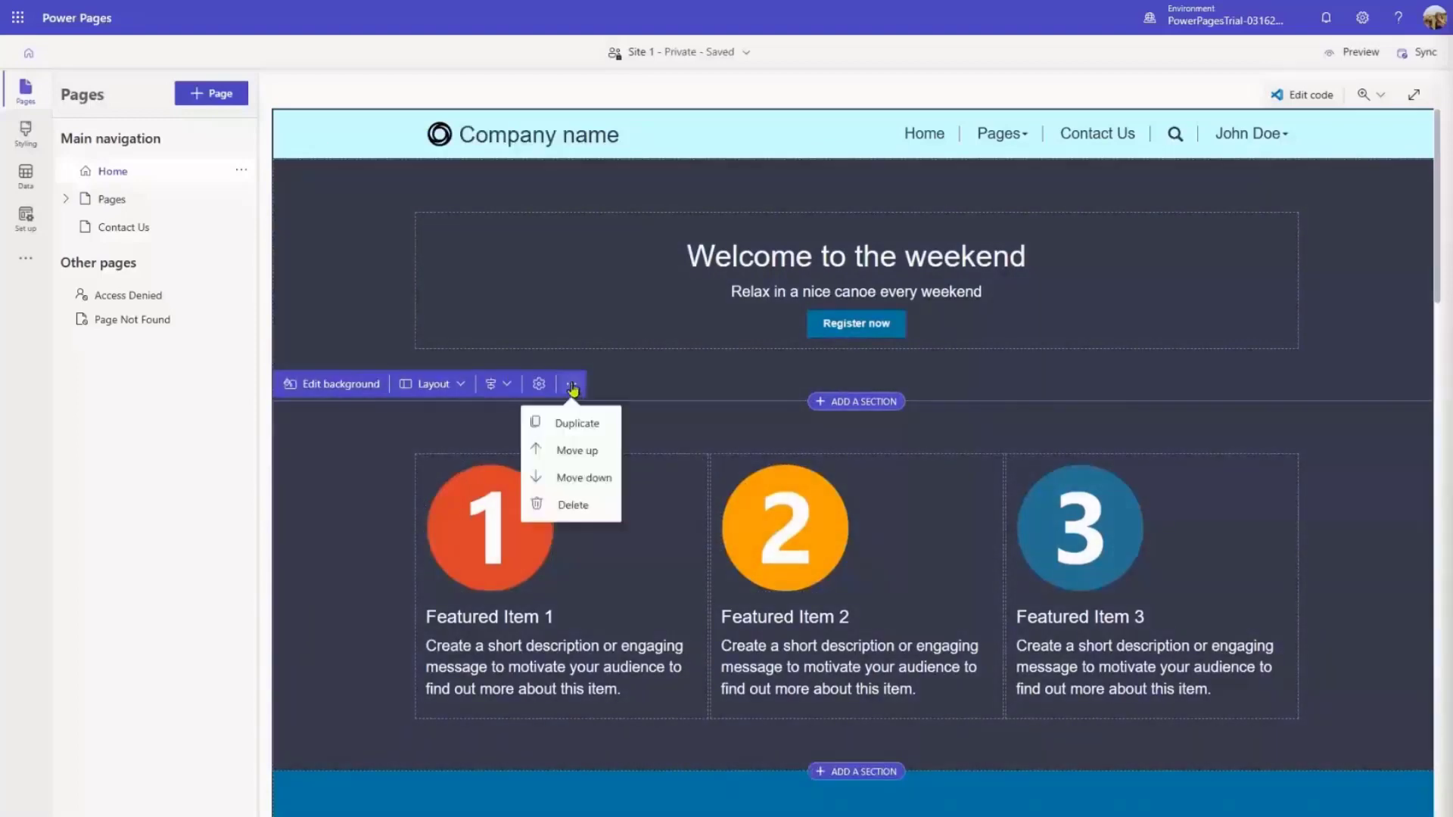
left_click(569, 505)
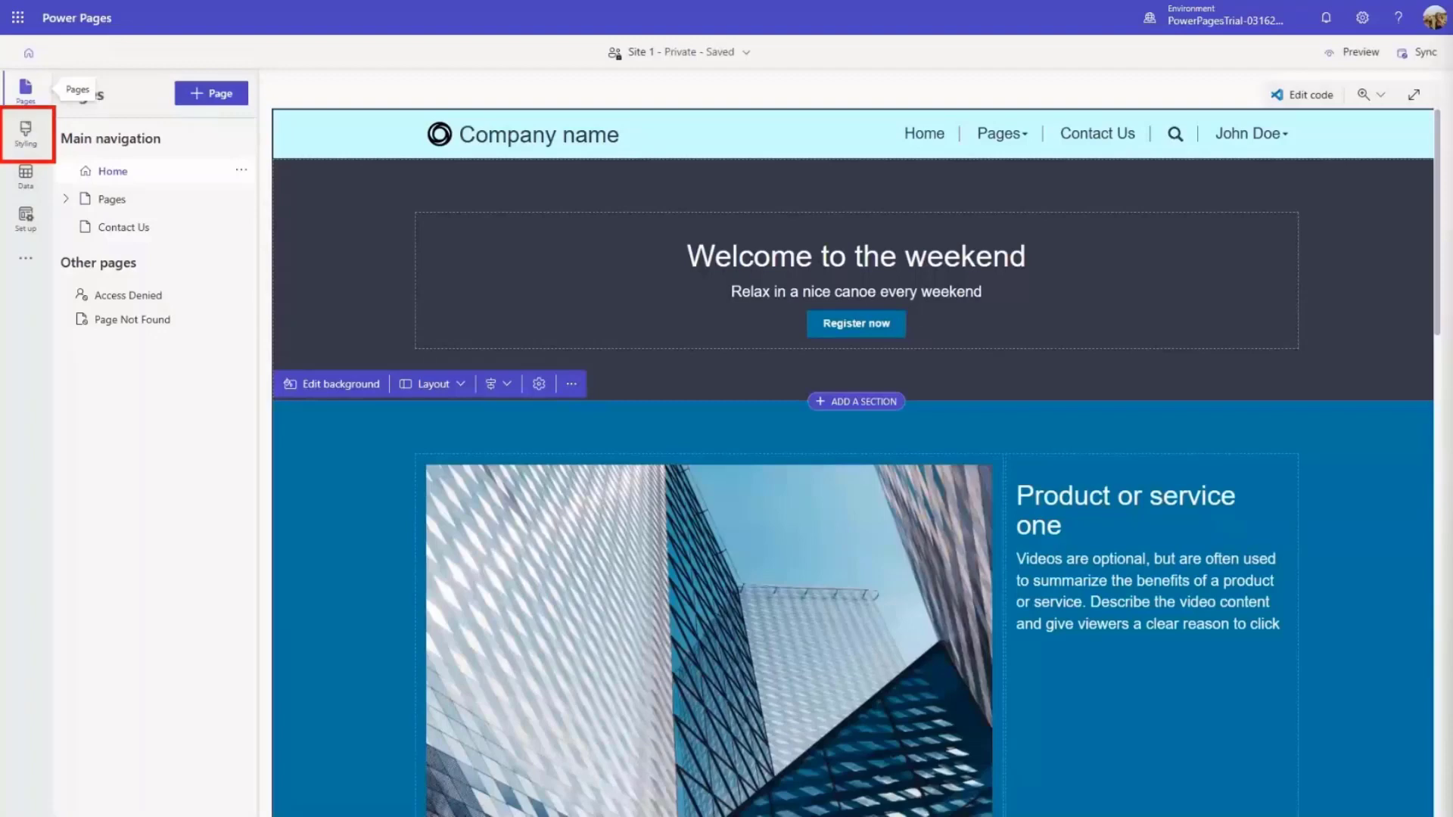
In Styling, try the Orange, Turquoise and Bright blue themes, then apply Dark blue
left_click(32, 139)
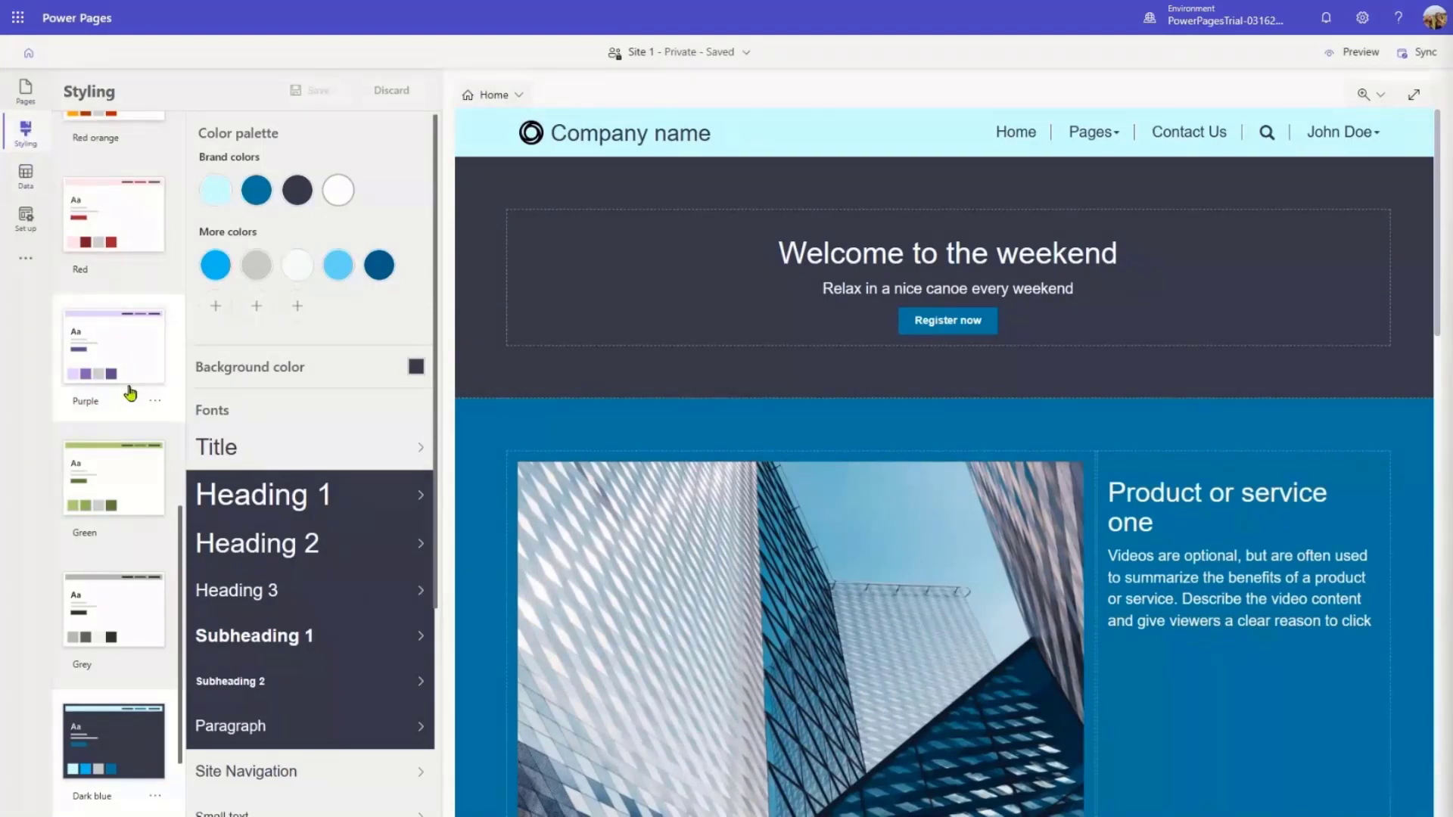
scroll(129, 378, "up", 10)
left_click(129, 239)
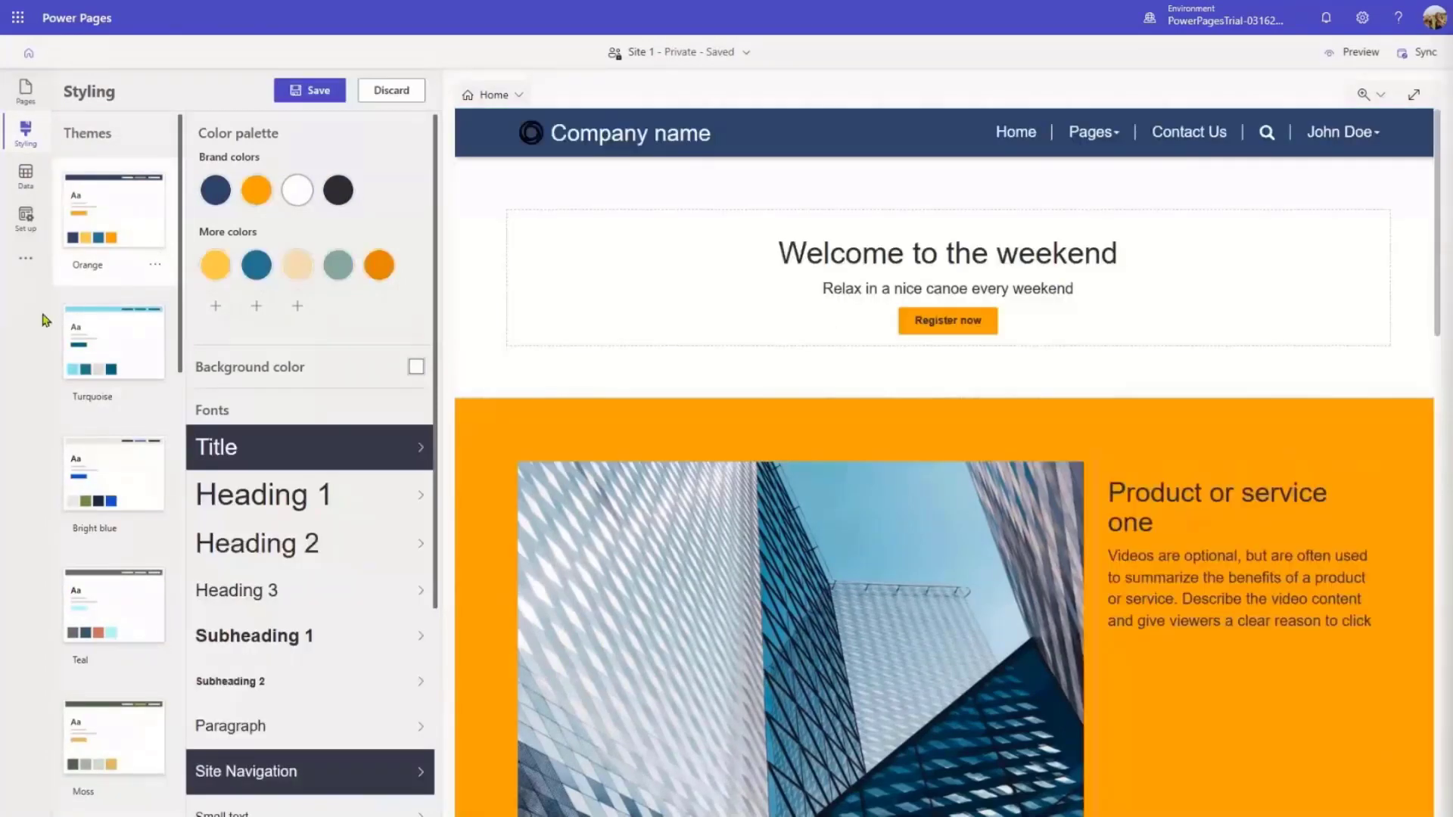
left_click(110, 347)
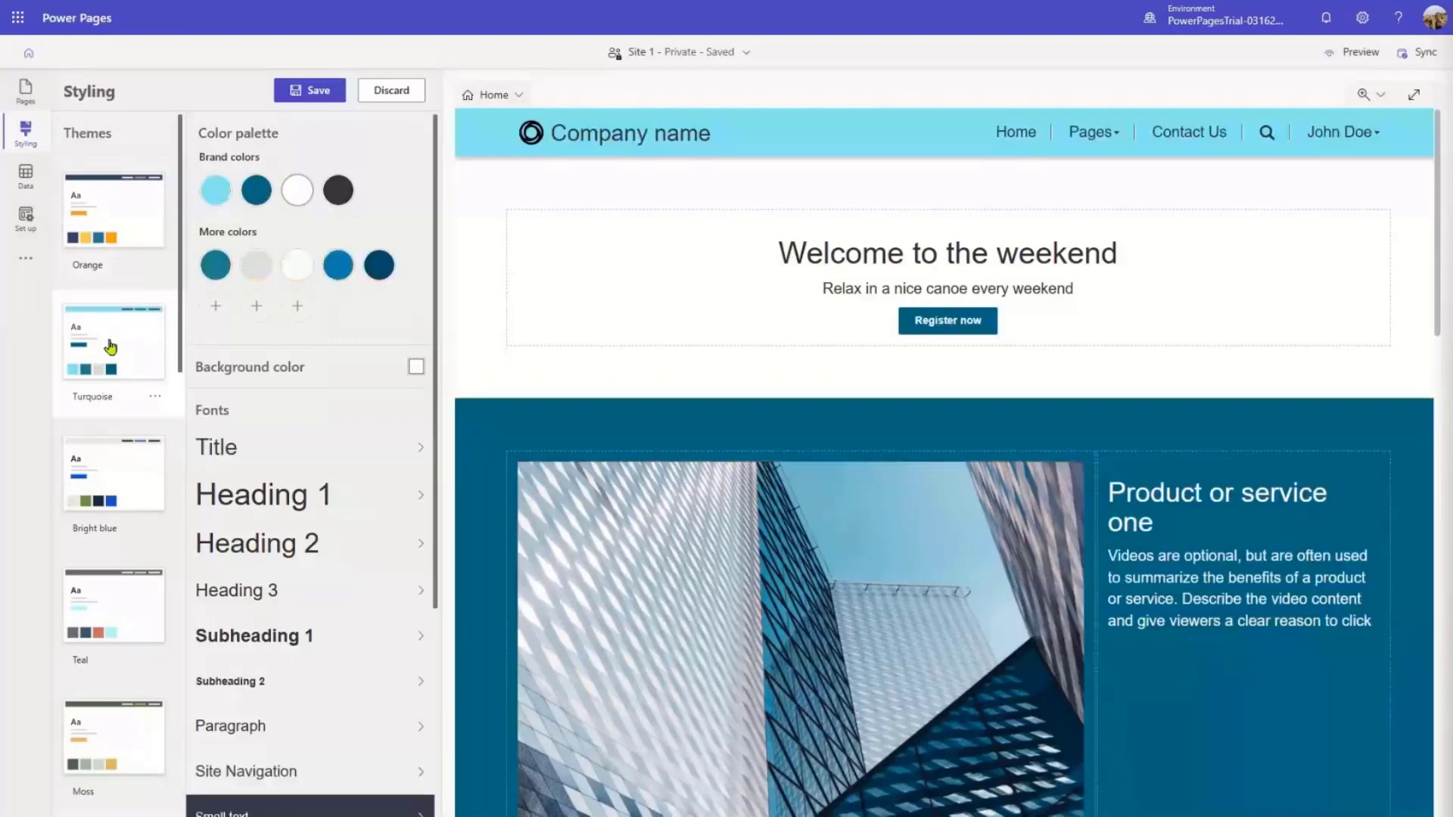
scroll(112, 363, "down", 2)
left_click(113, 382)
scroll(115, 378, "down", 3)
scroll(116, 377, "down", 10)
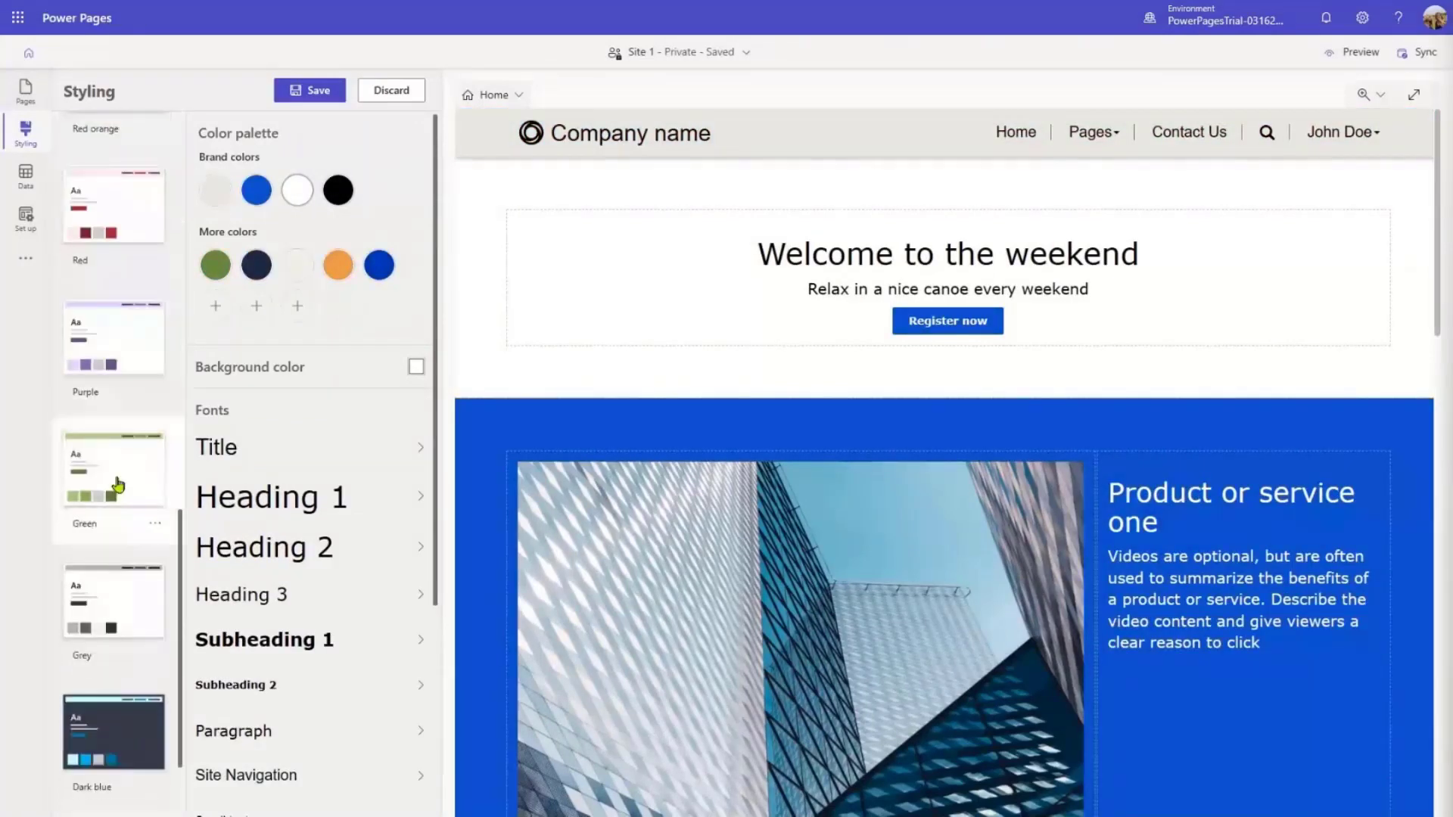
left_click(121, 744)
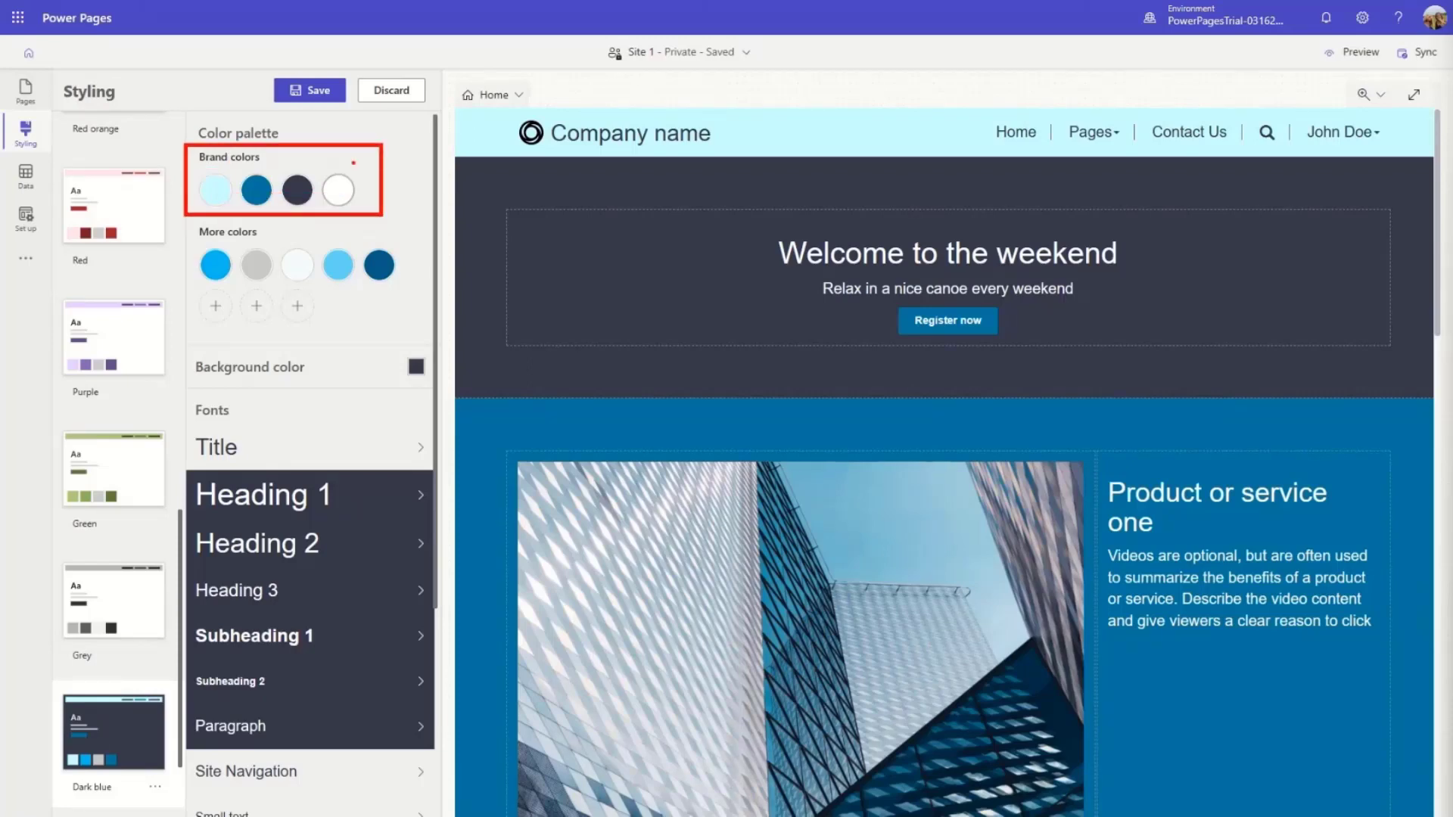
Change the first brand colour from caffff to dark slate 2f414a
mouse_move(229, 201)
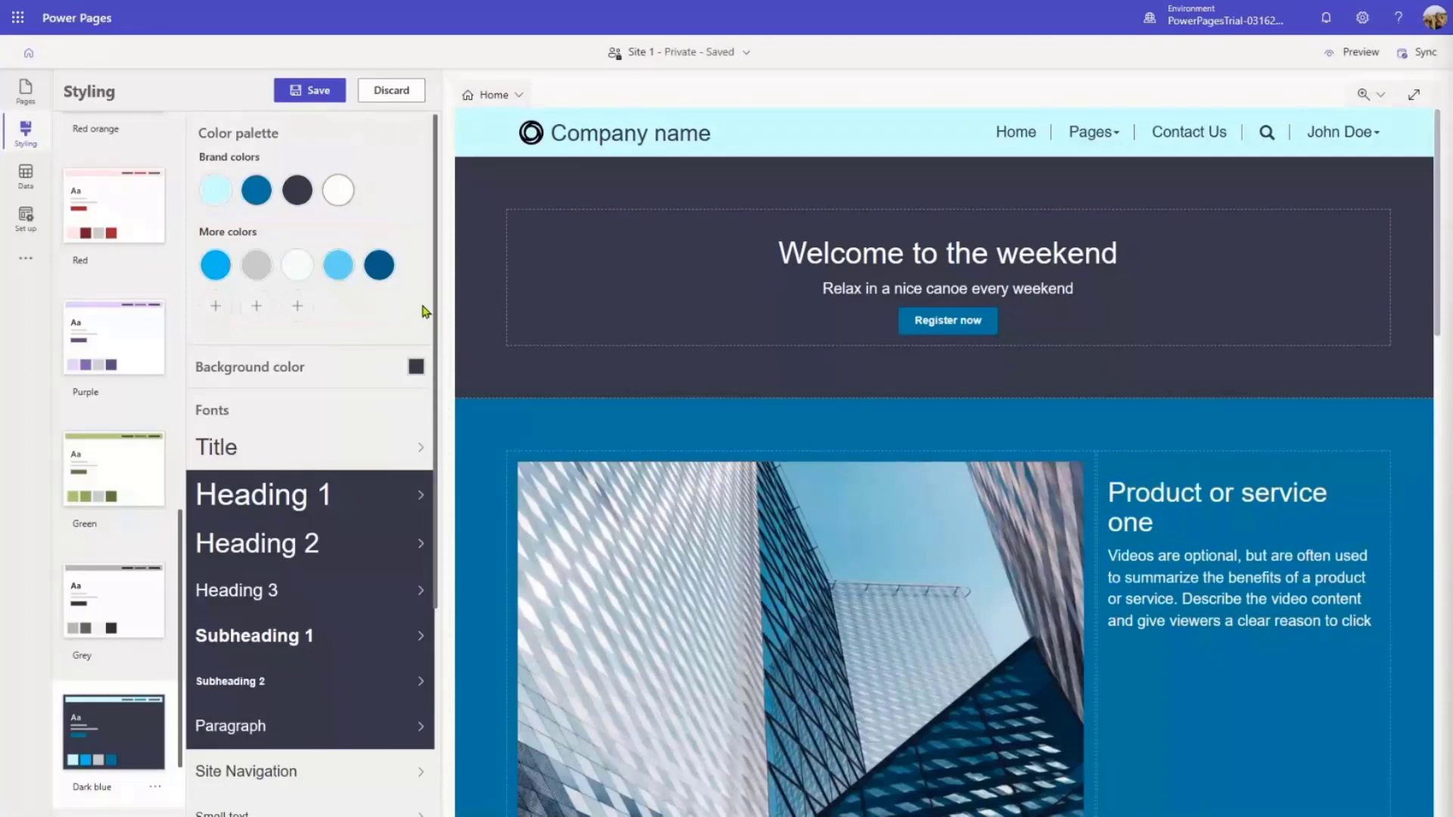
left_click(221, 190)
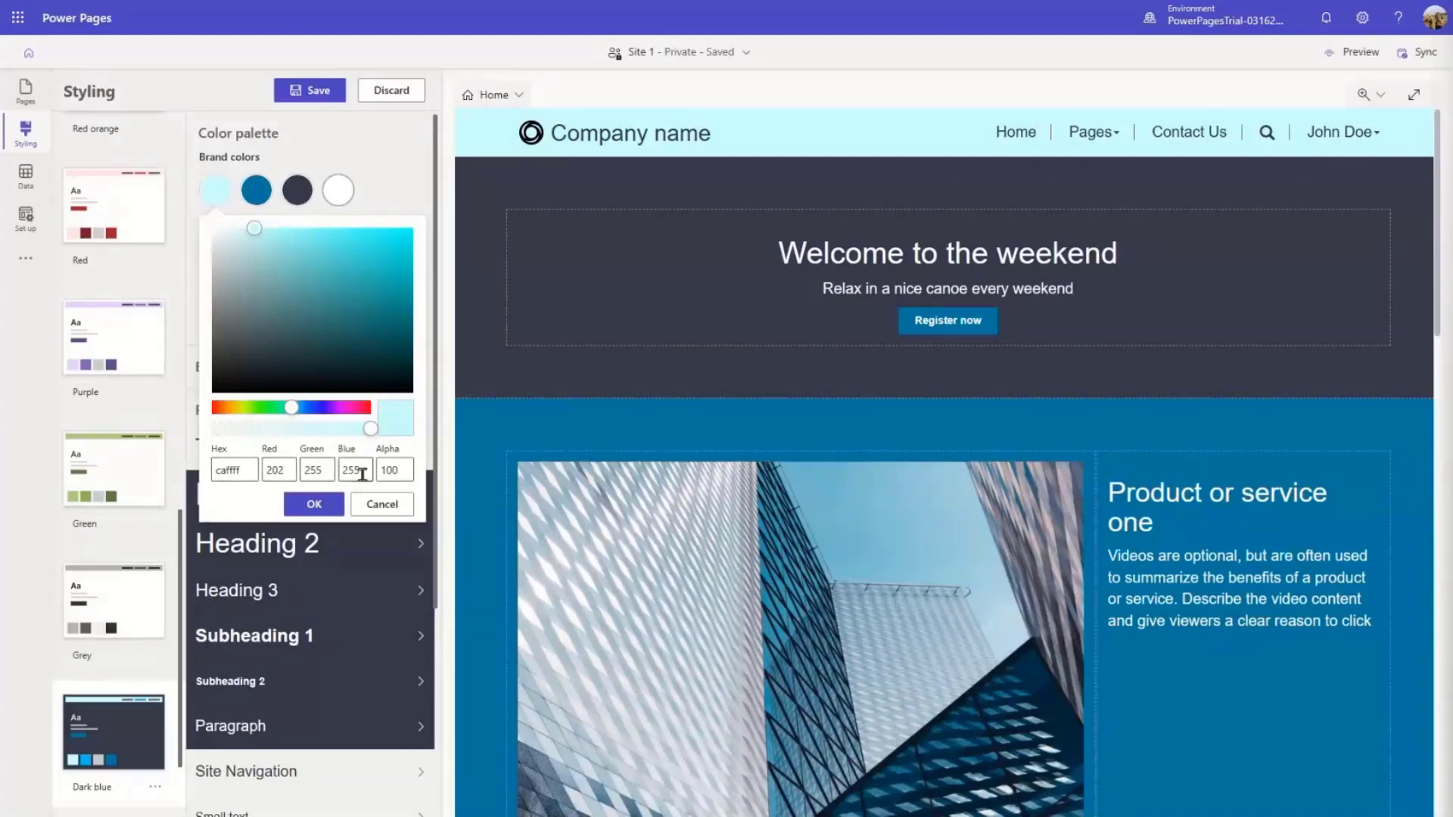
left_click_drag(254, 467, 174, 470)
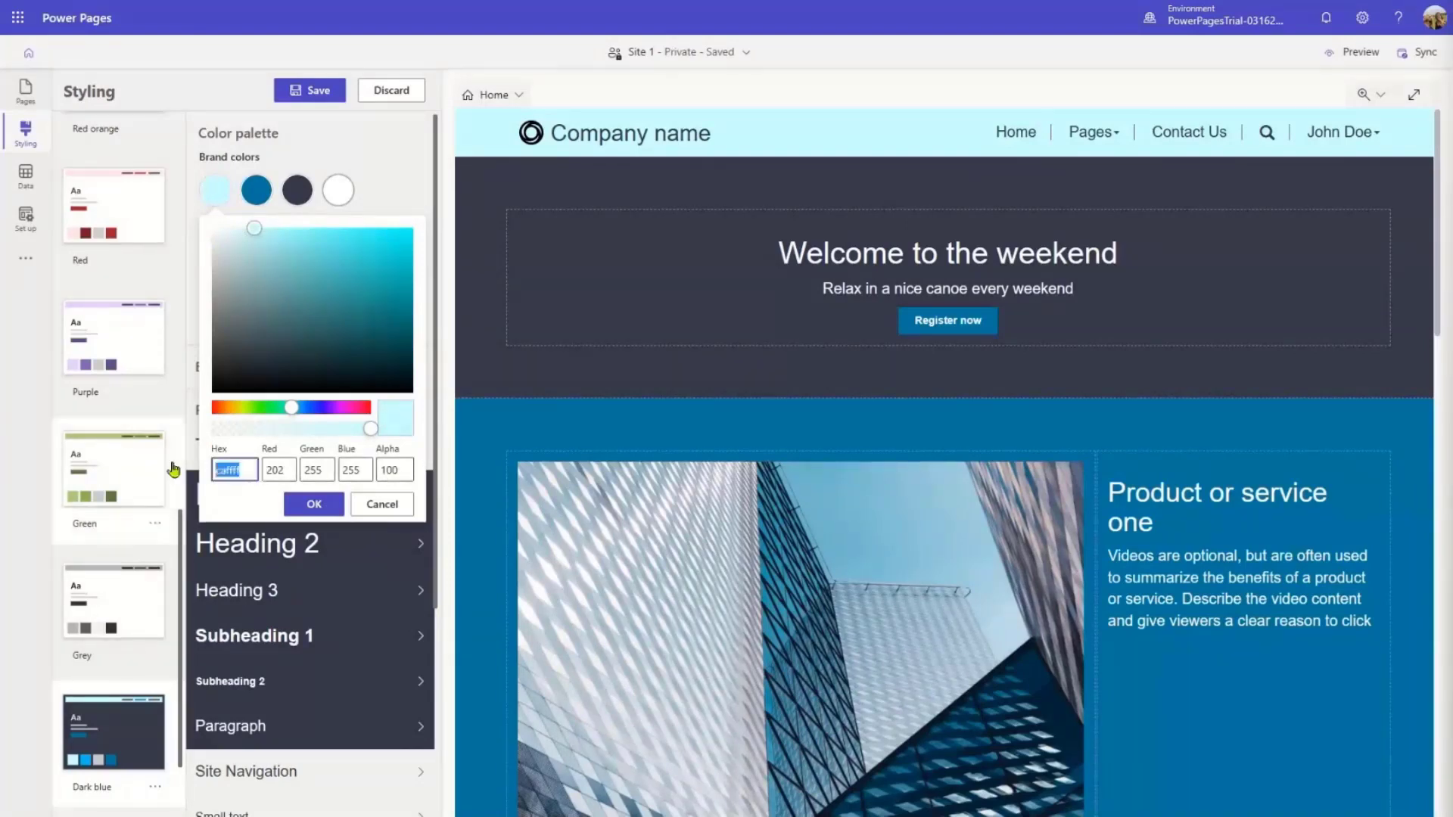
type("2f414a")
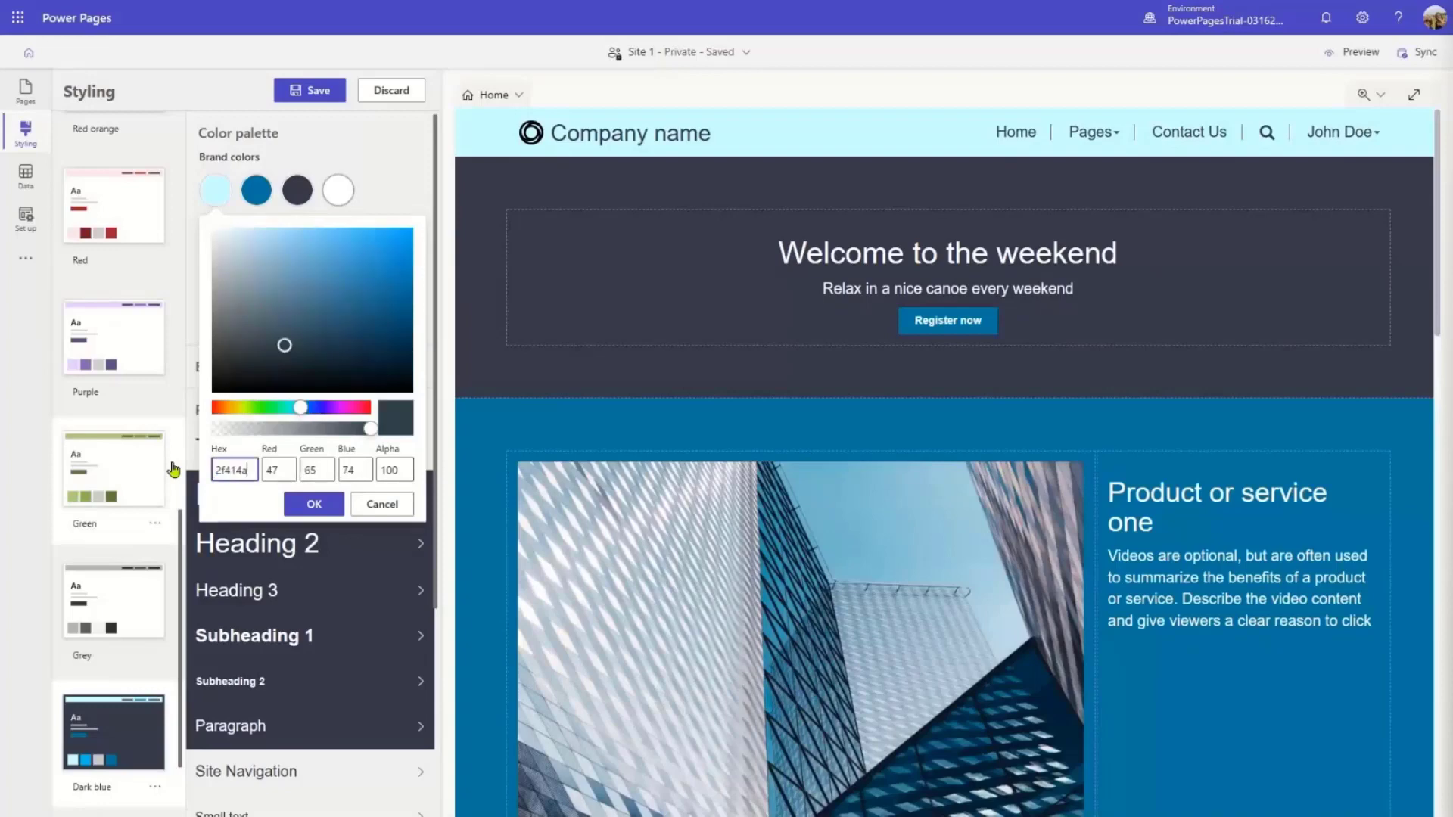
left_click(314, 503)
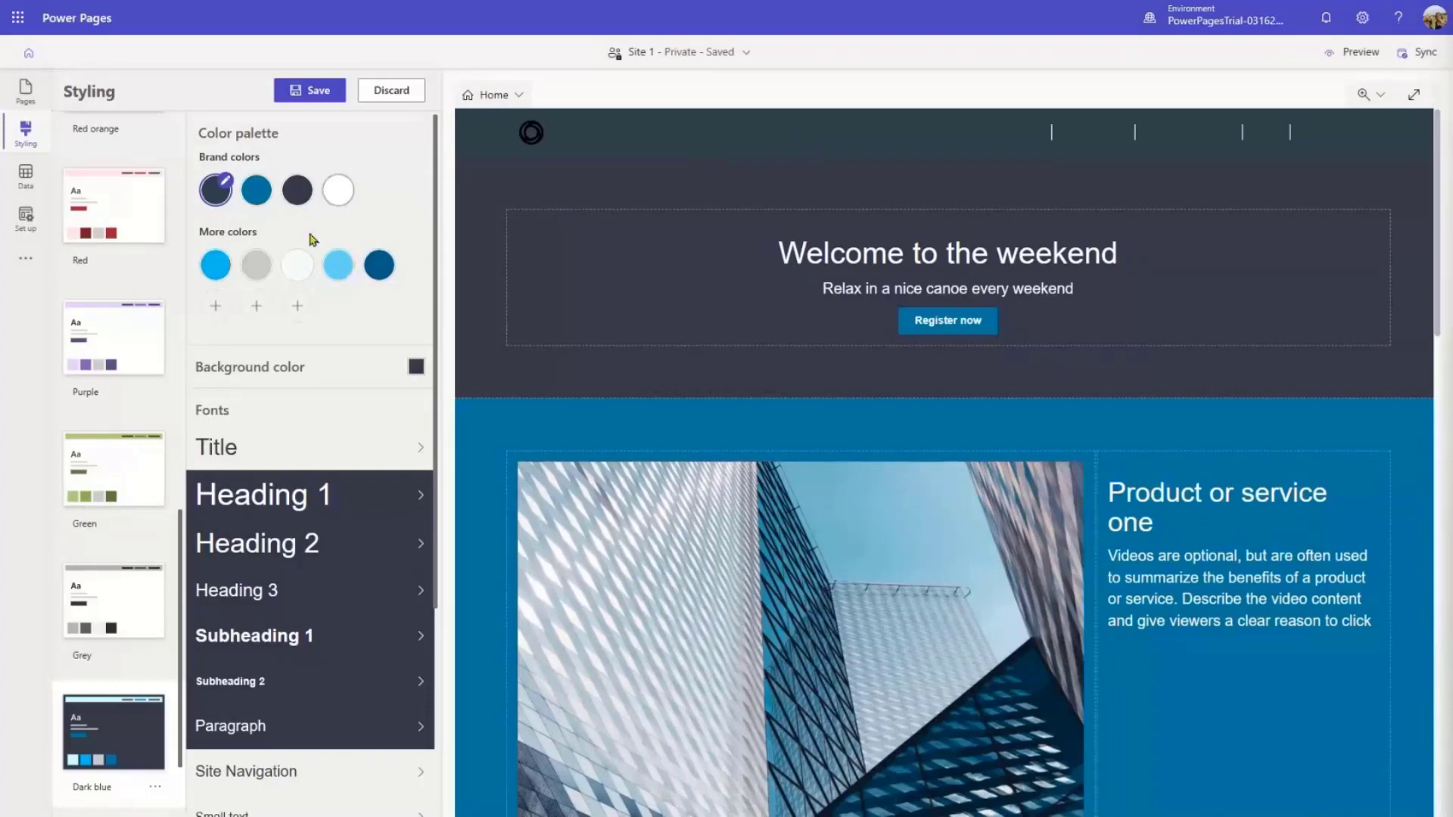
Change the third brand colour from 353a49 to navy 000633
left_click(343, 195)
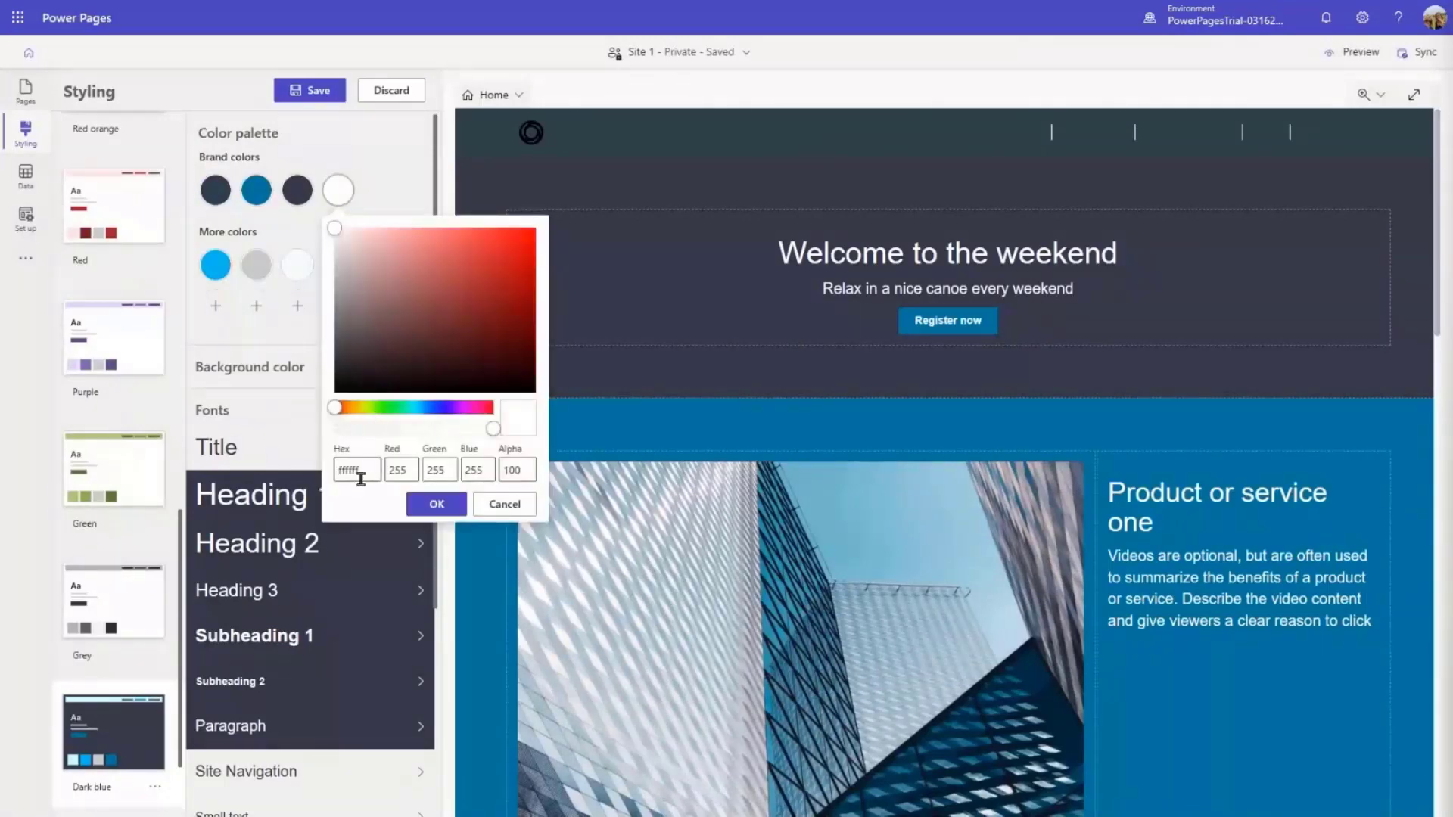
left_click(504, 504)
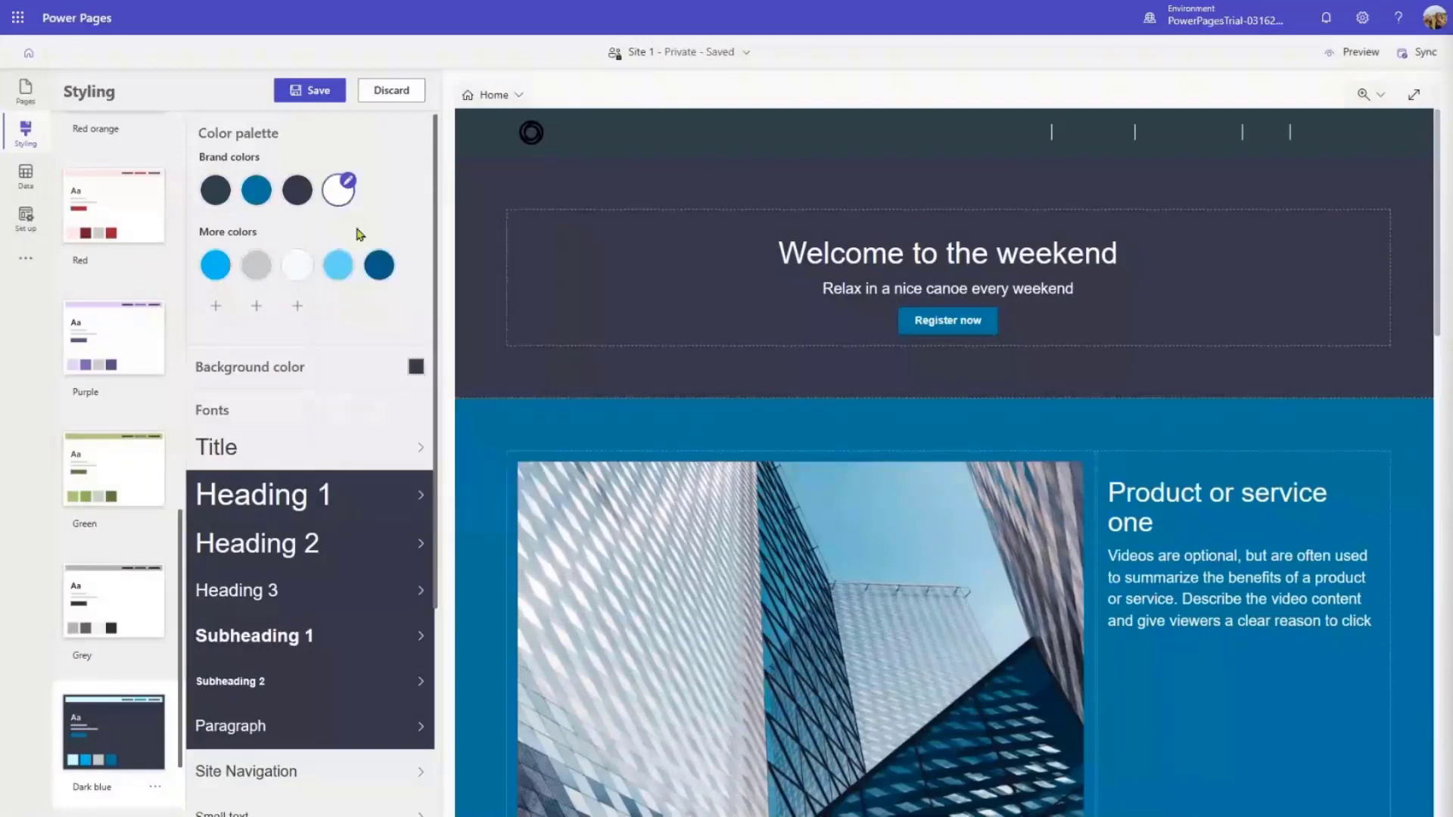
left_click(302, 187)
left_click(306, 181)
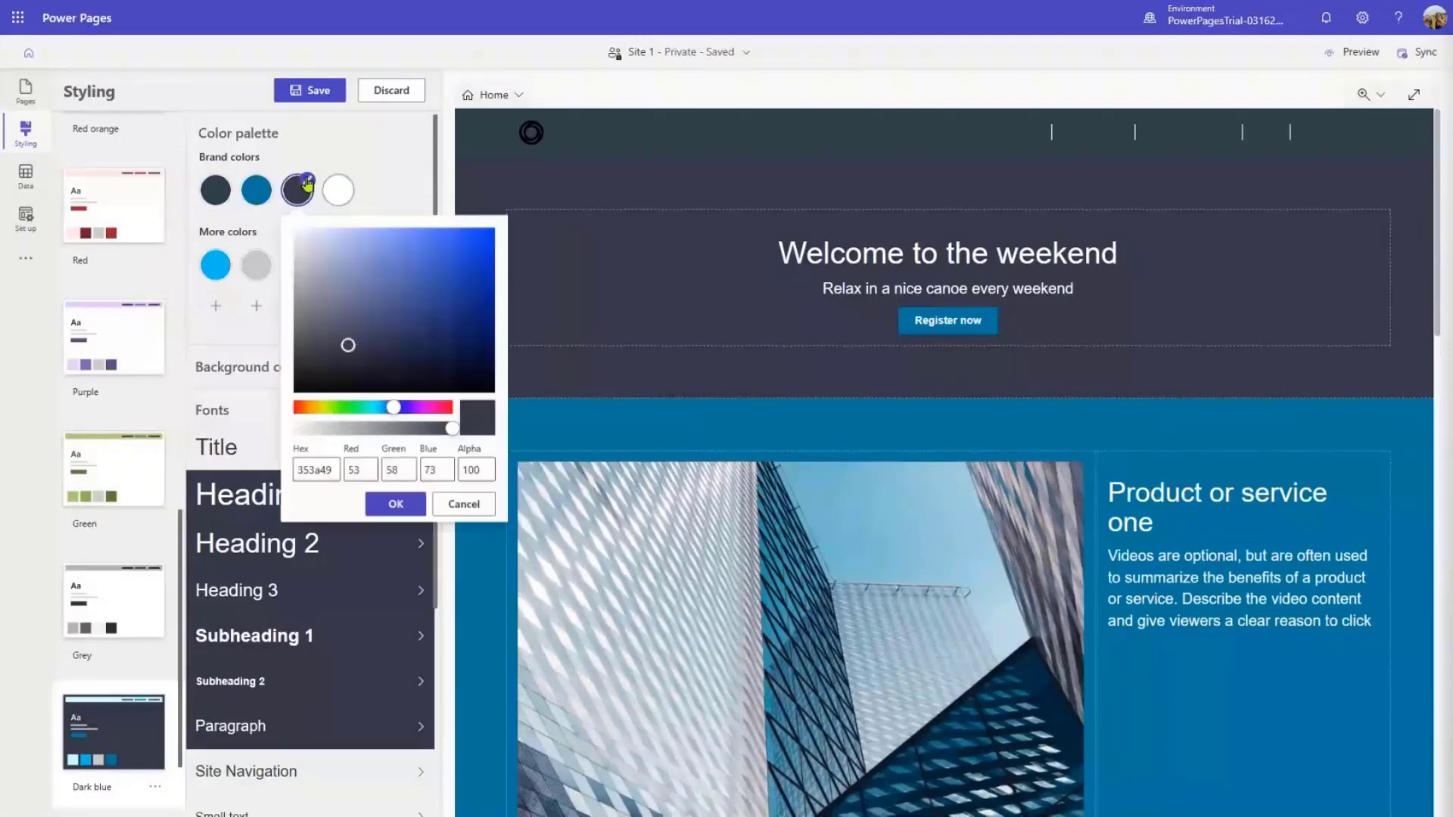
left_click_drag(342, 469, 282, 468)
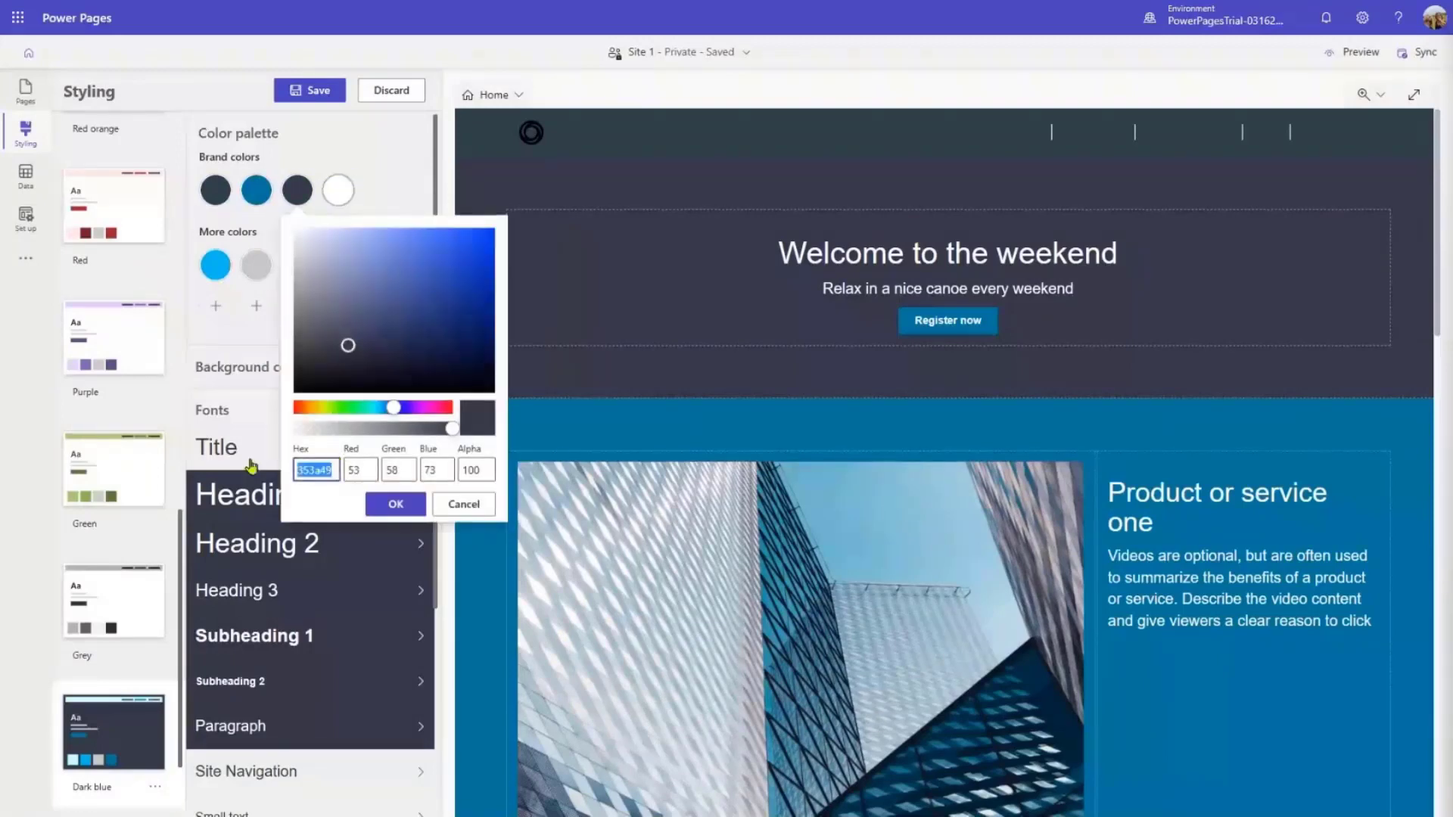
type("000633")
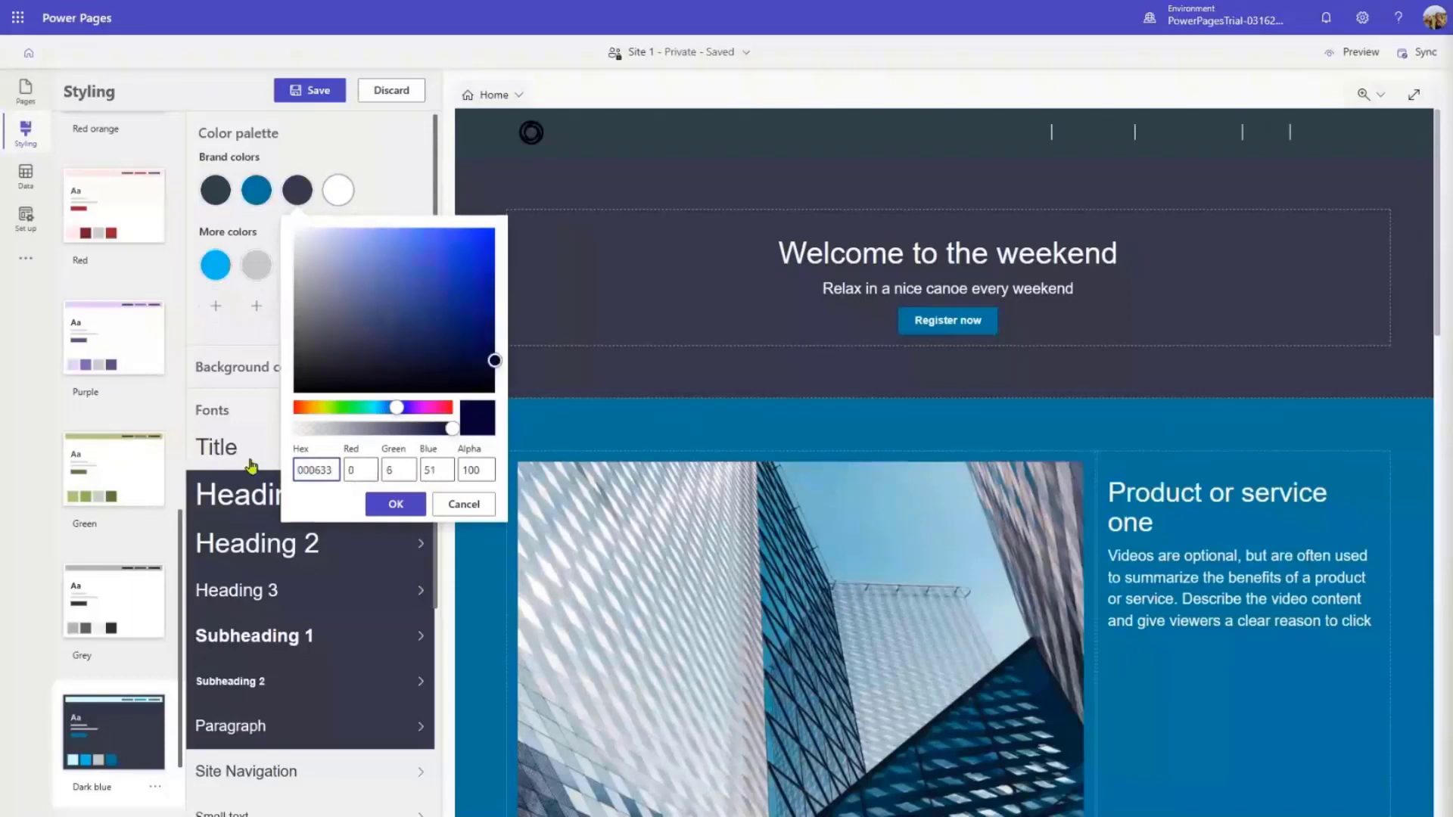
left_click(398, 507)
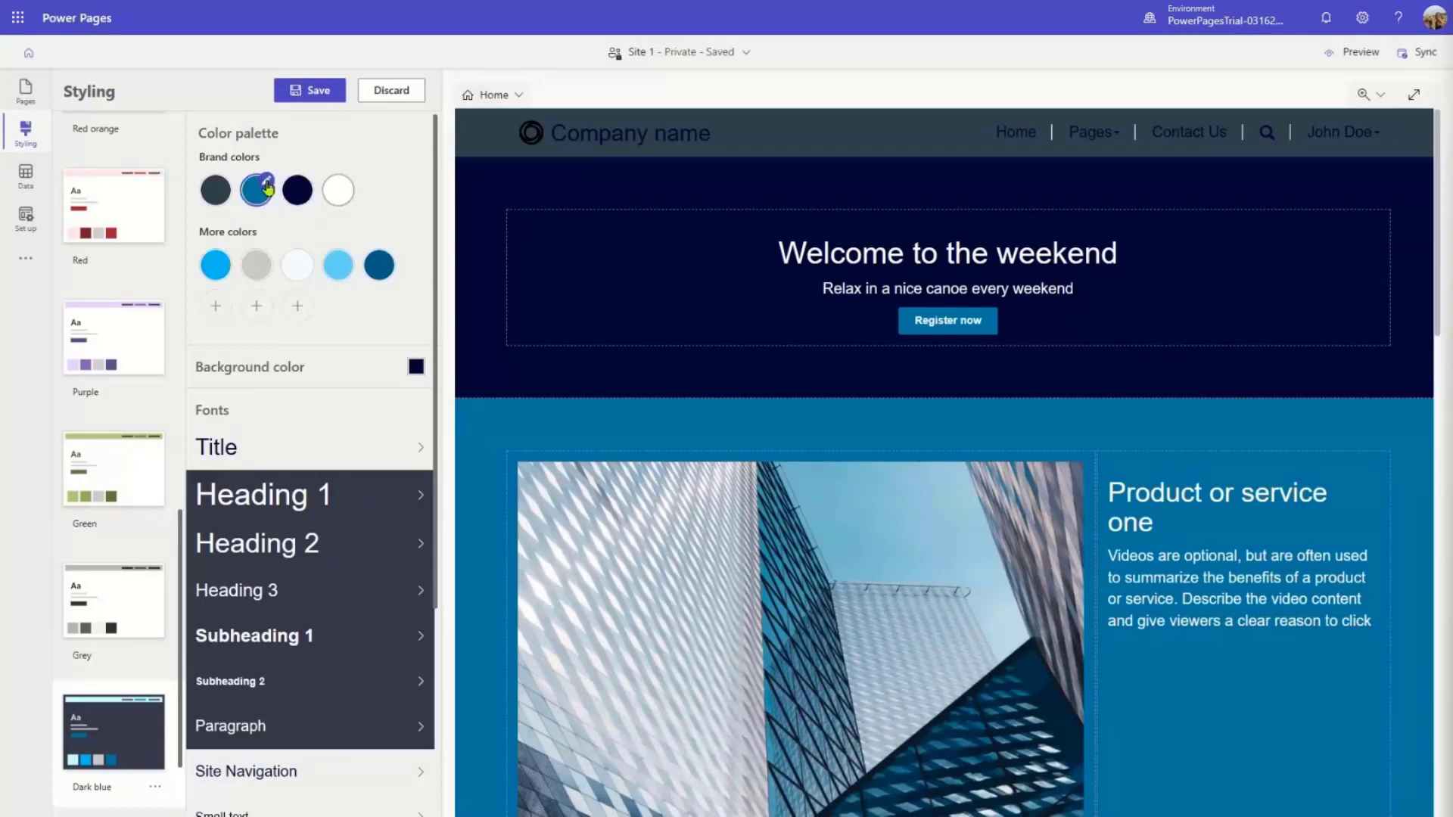
Set the second brand colour to grey 959ea2 and save the customised theme
left_click(265, 183)
left_click_drag(308, 266, 309, 300)
mouse_move(337, 407)
left_mouse_down()
mouse_move(255, 409)
mouse_move(336, 412)
left_mouse_up()
double_click(280, 471)
type("959ea2")
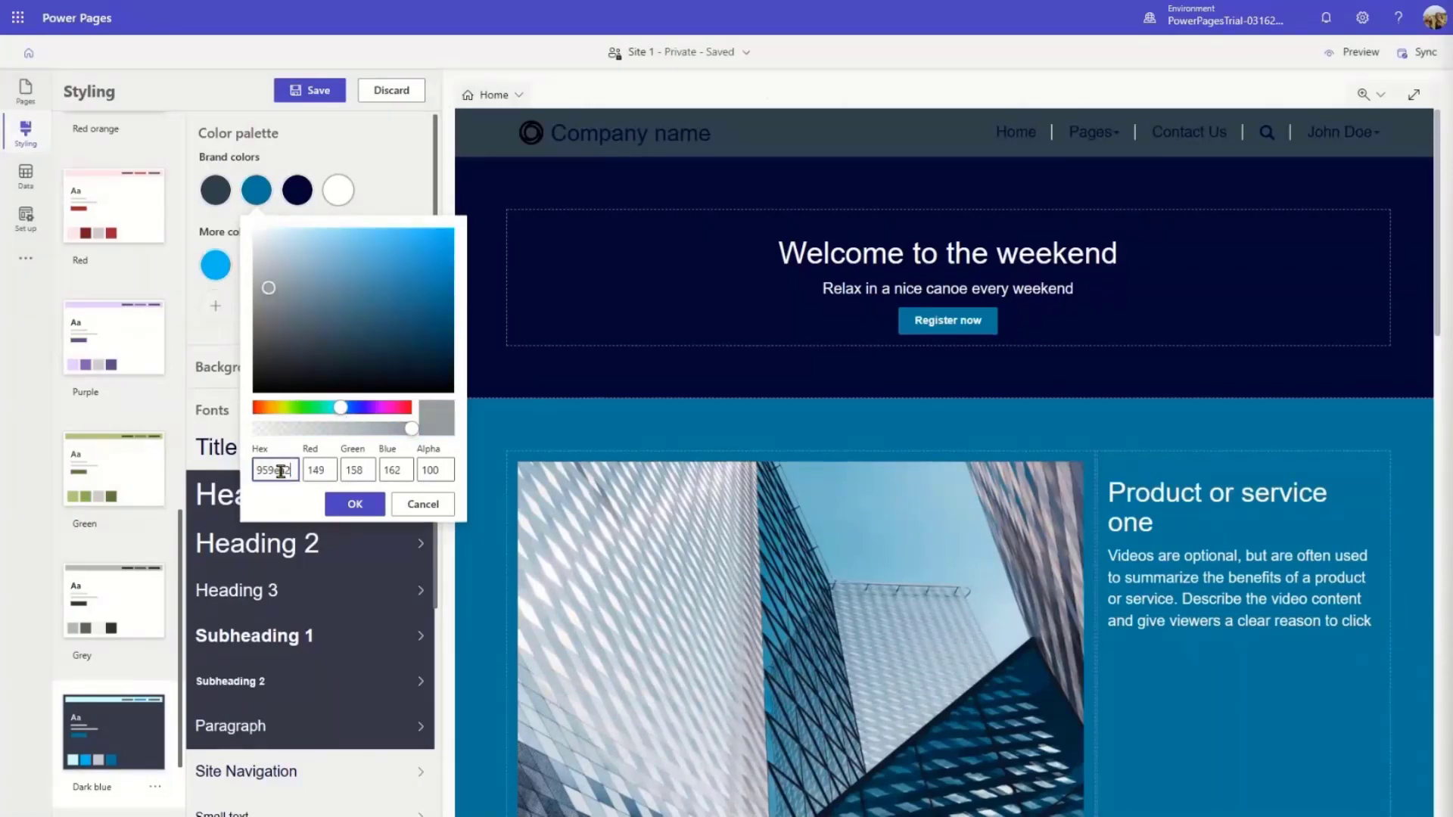
left_click(352, 506)
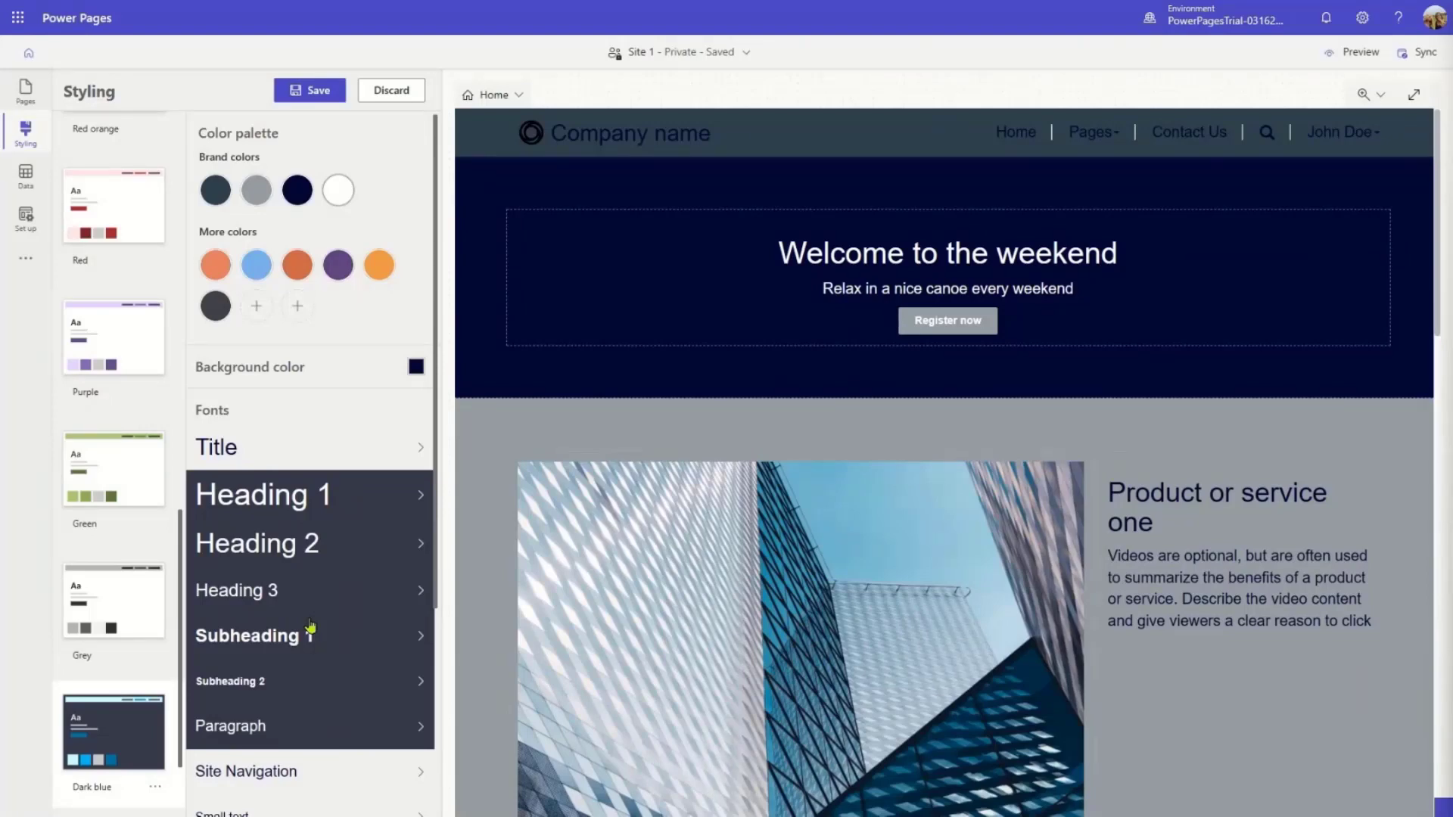
mouse_move(218, 321)
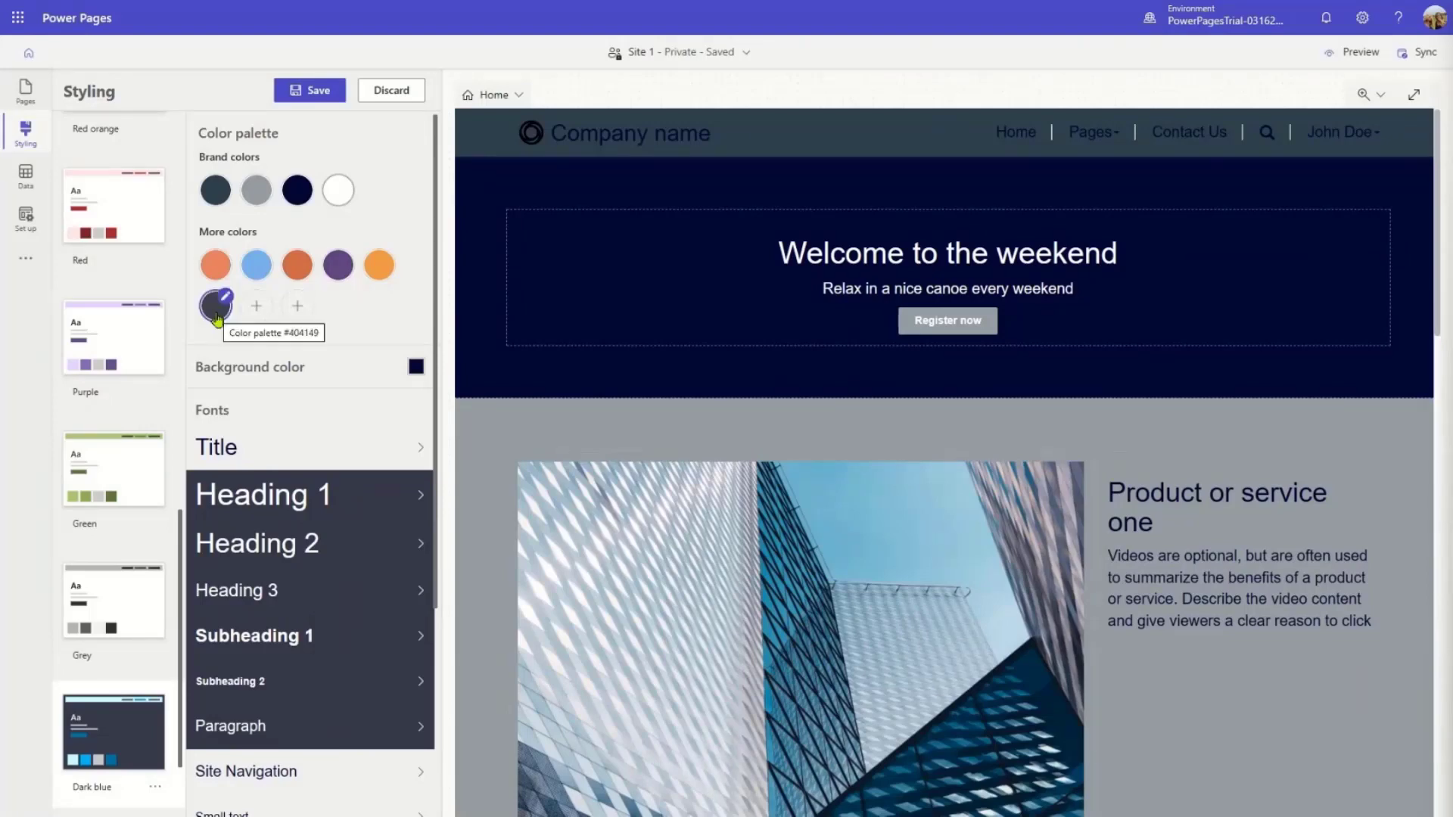
left_click(318, 92)
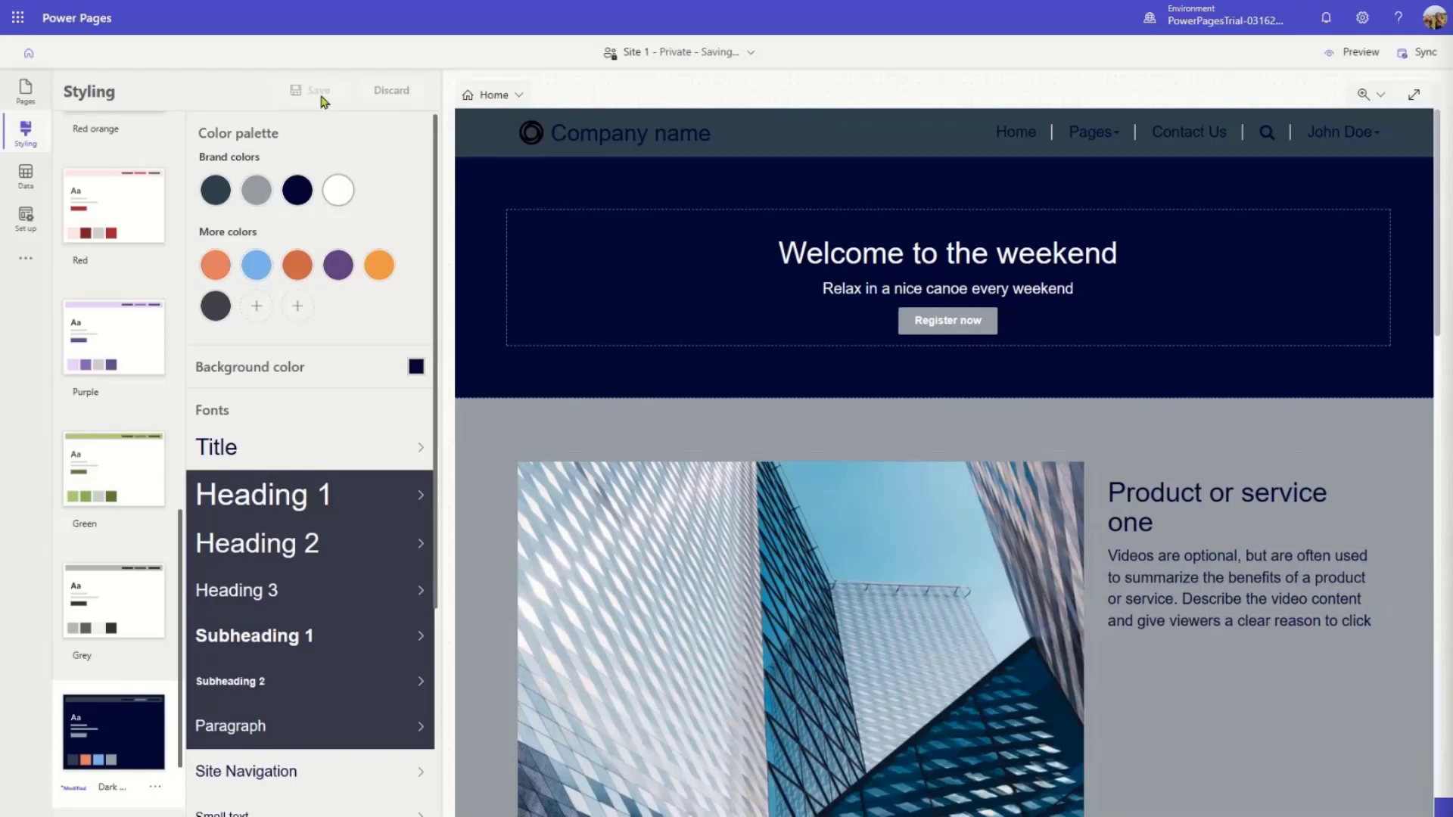
Return to the Pages workspace and open the Edit site header settings
left_click(25, 91)
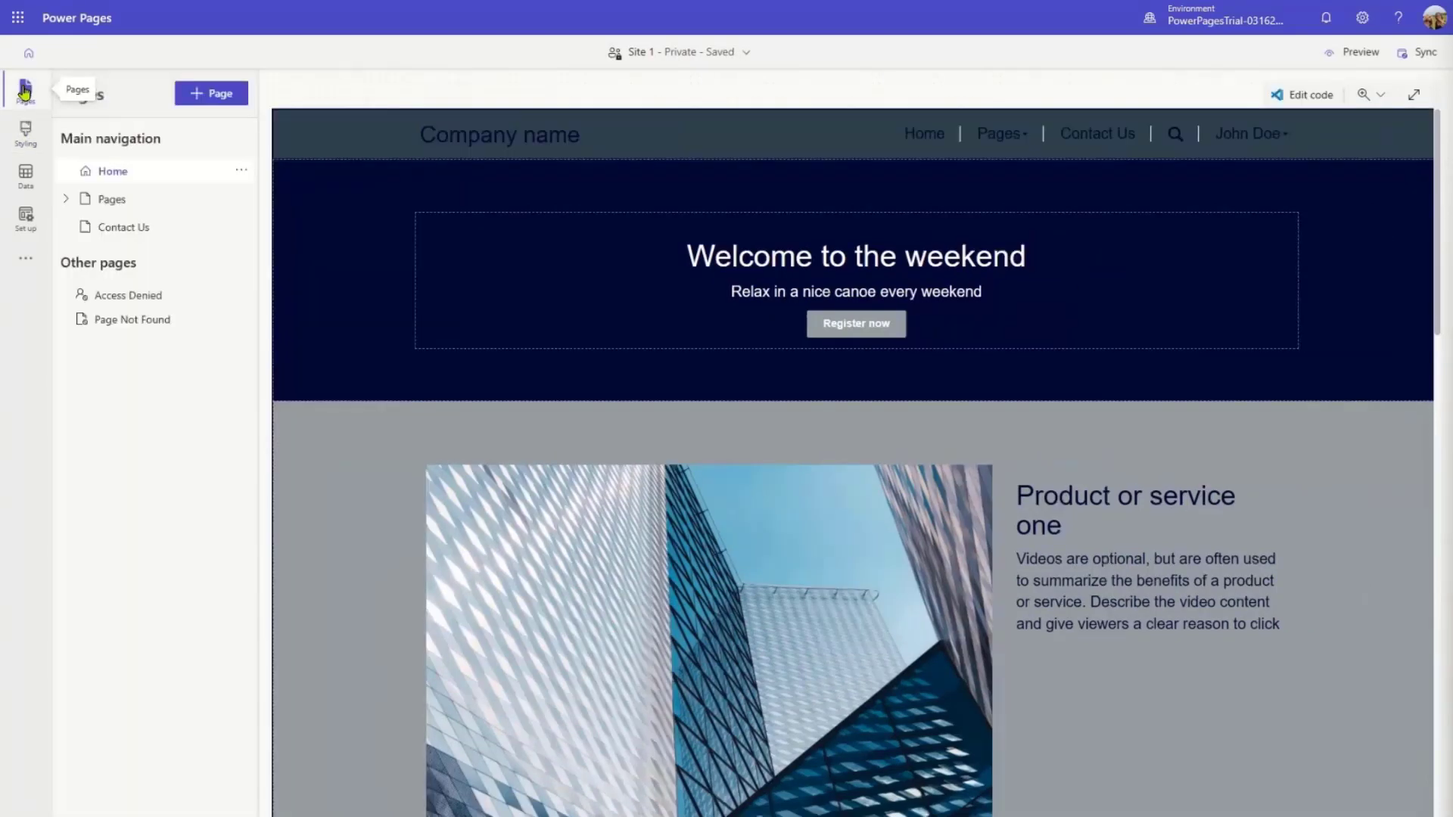
mouse_move(319, 136)
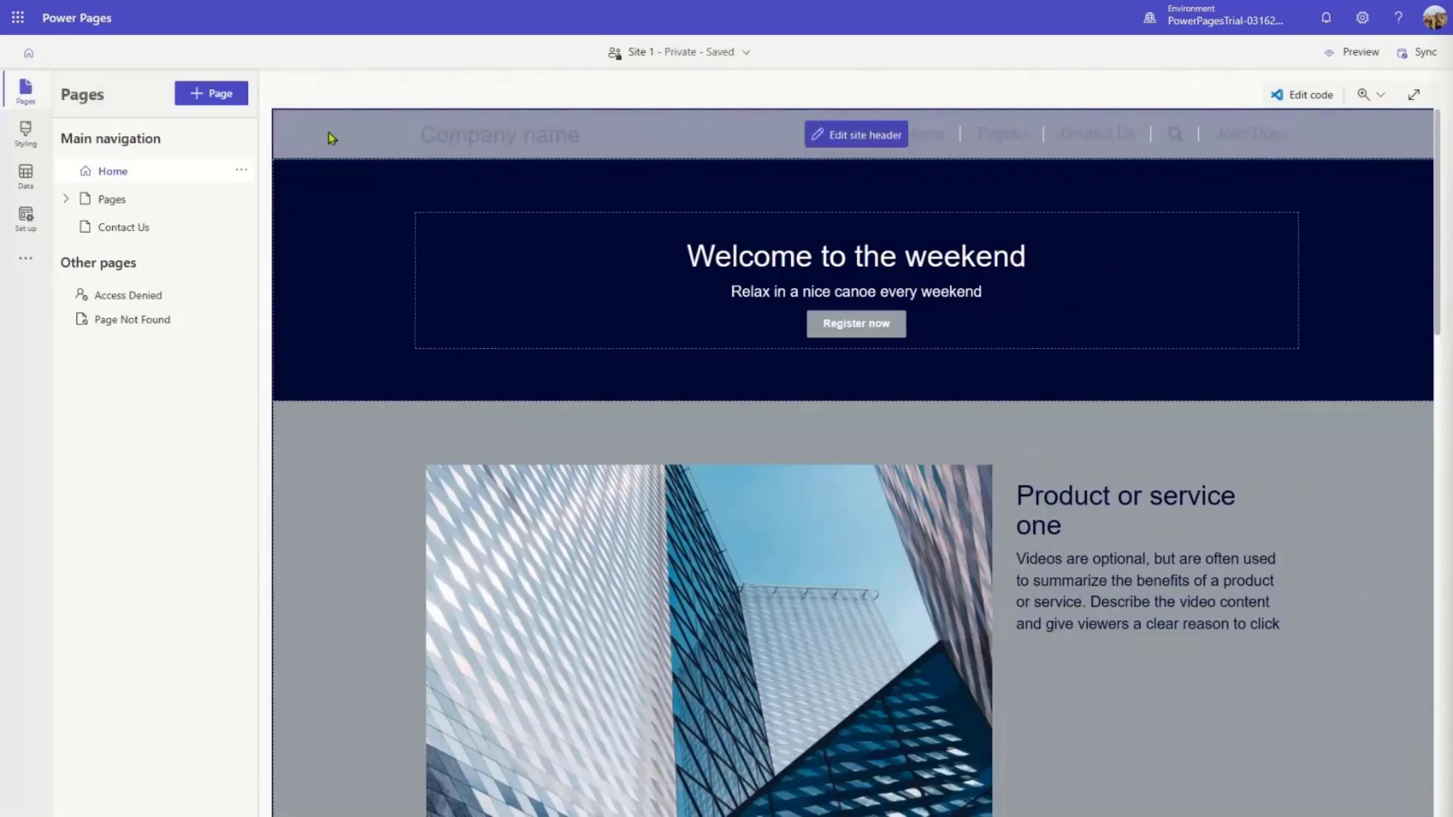
left_click(882, 141)
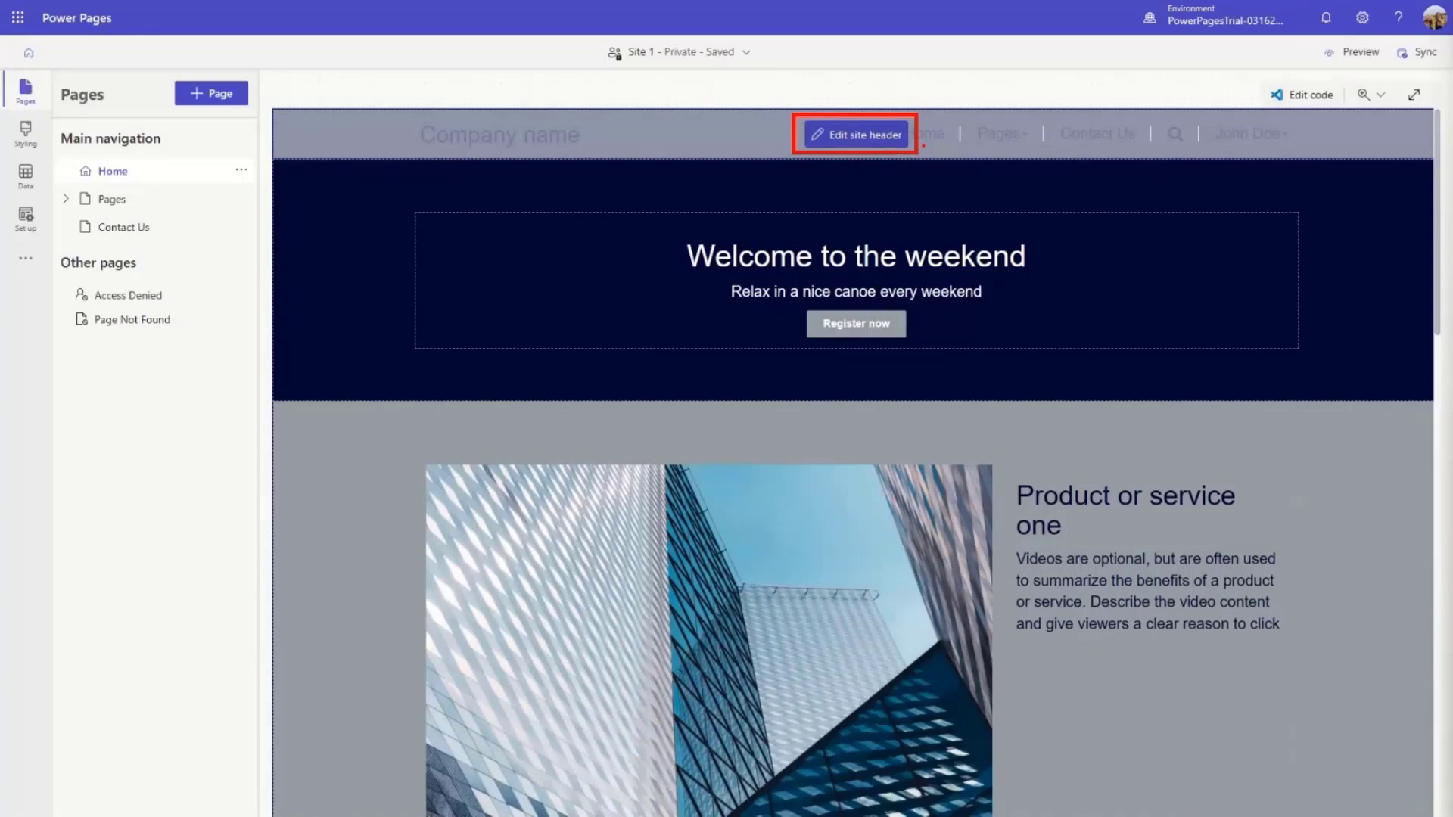
left_click(885, 136)
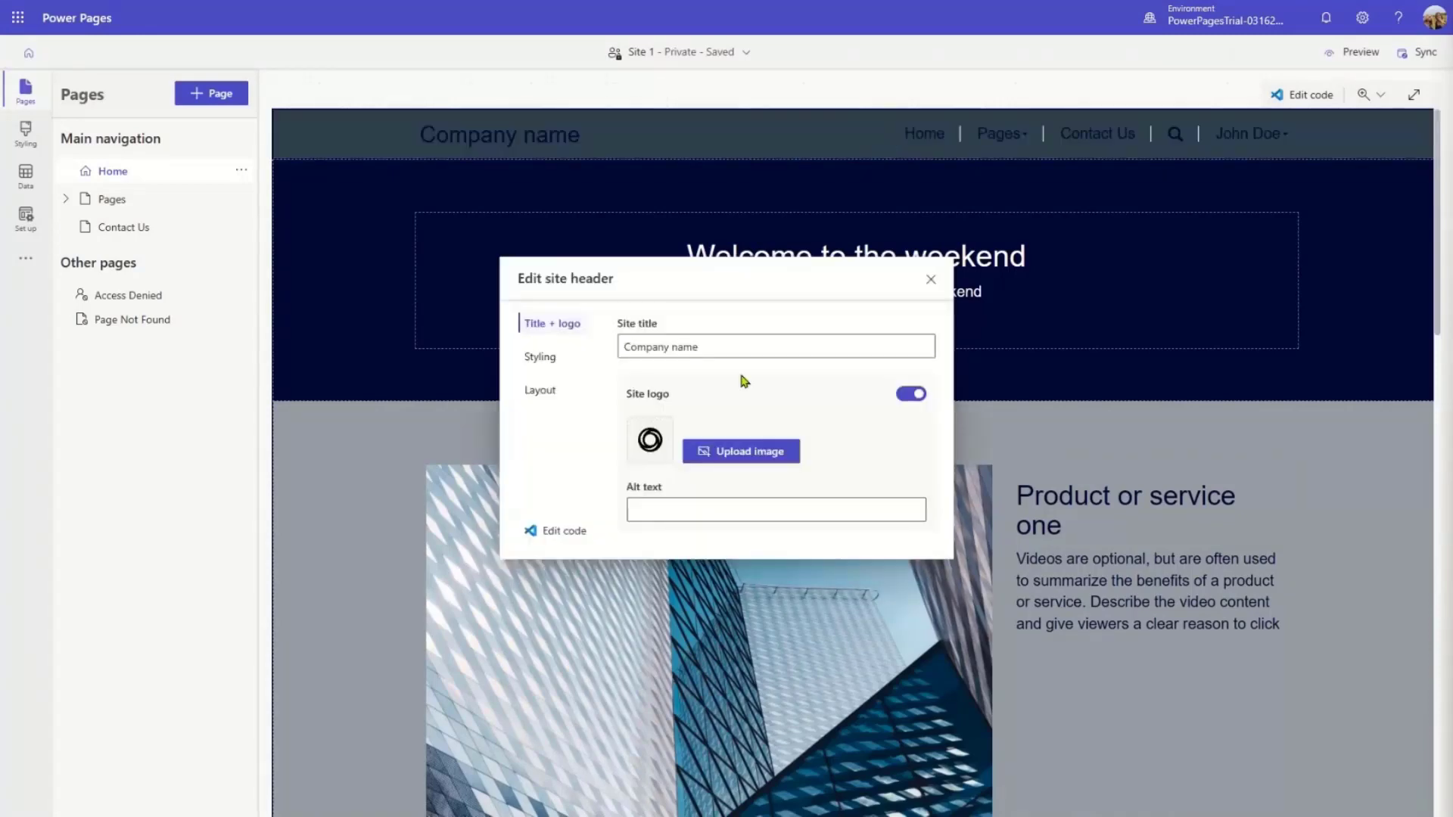
Rename the site title to Canadoe, toggle the site logo off and on, then choose an upload image
left_click_drag(726, 345, 595, 355)
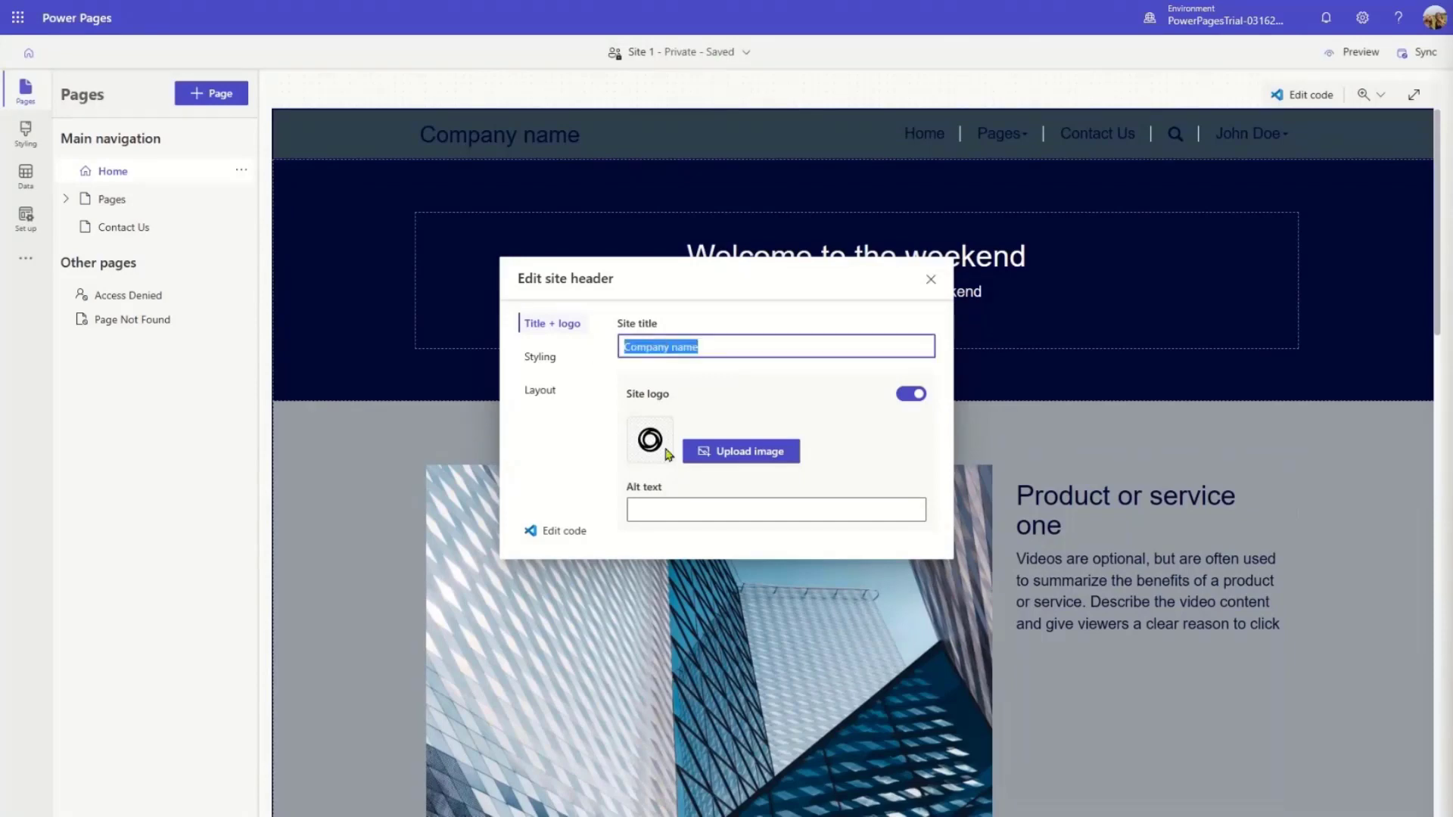
type("Canadee")
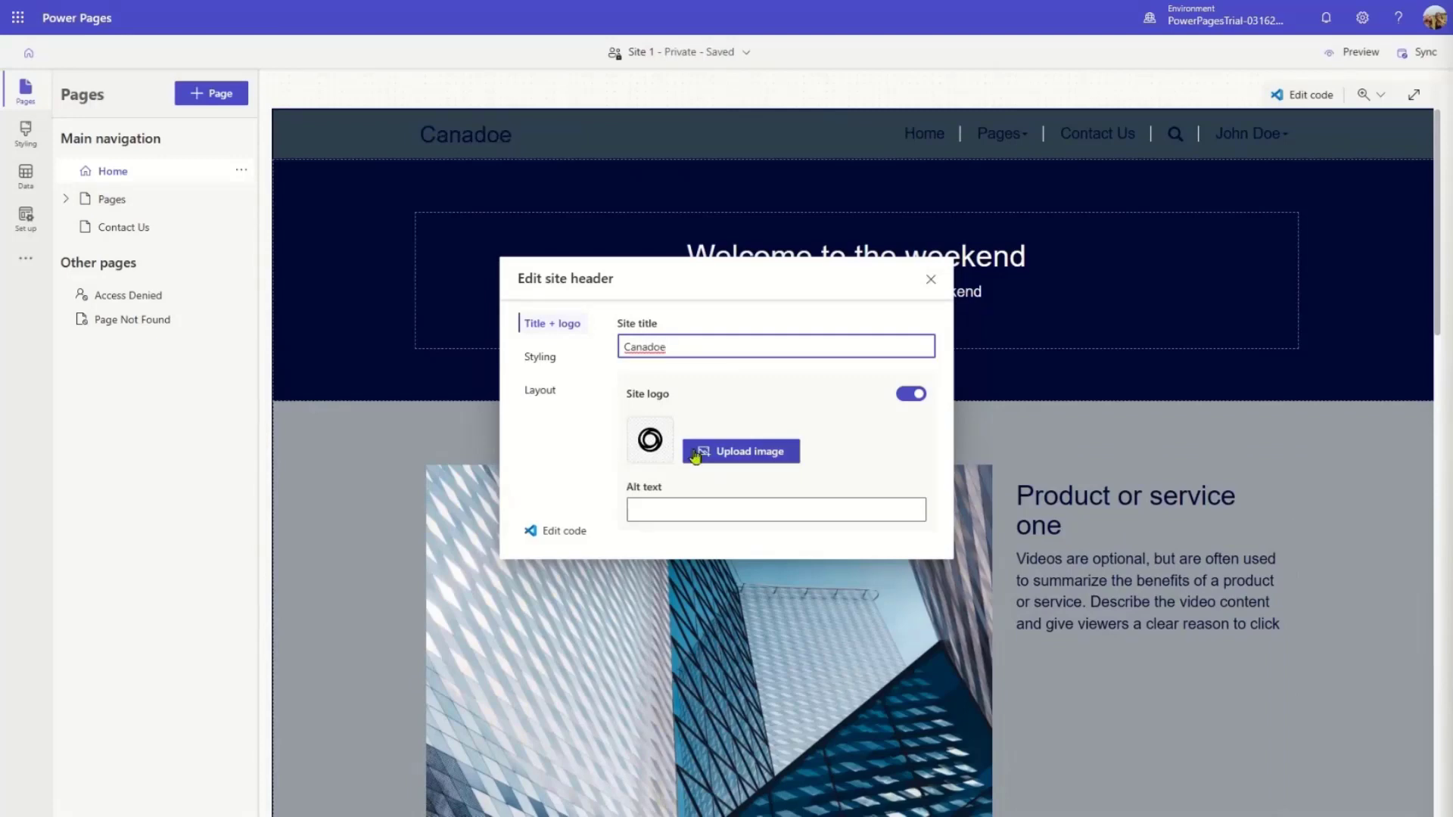
left_click(905, 395)
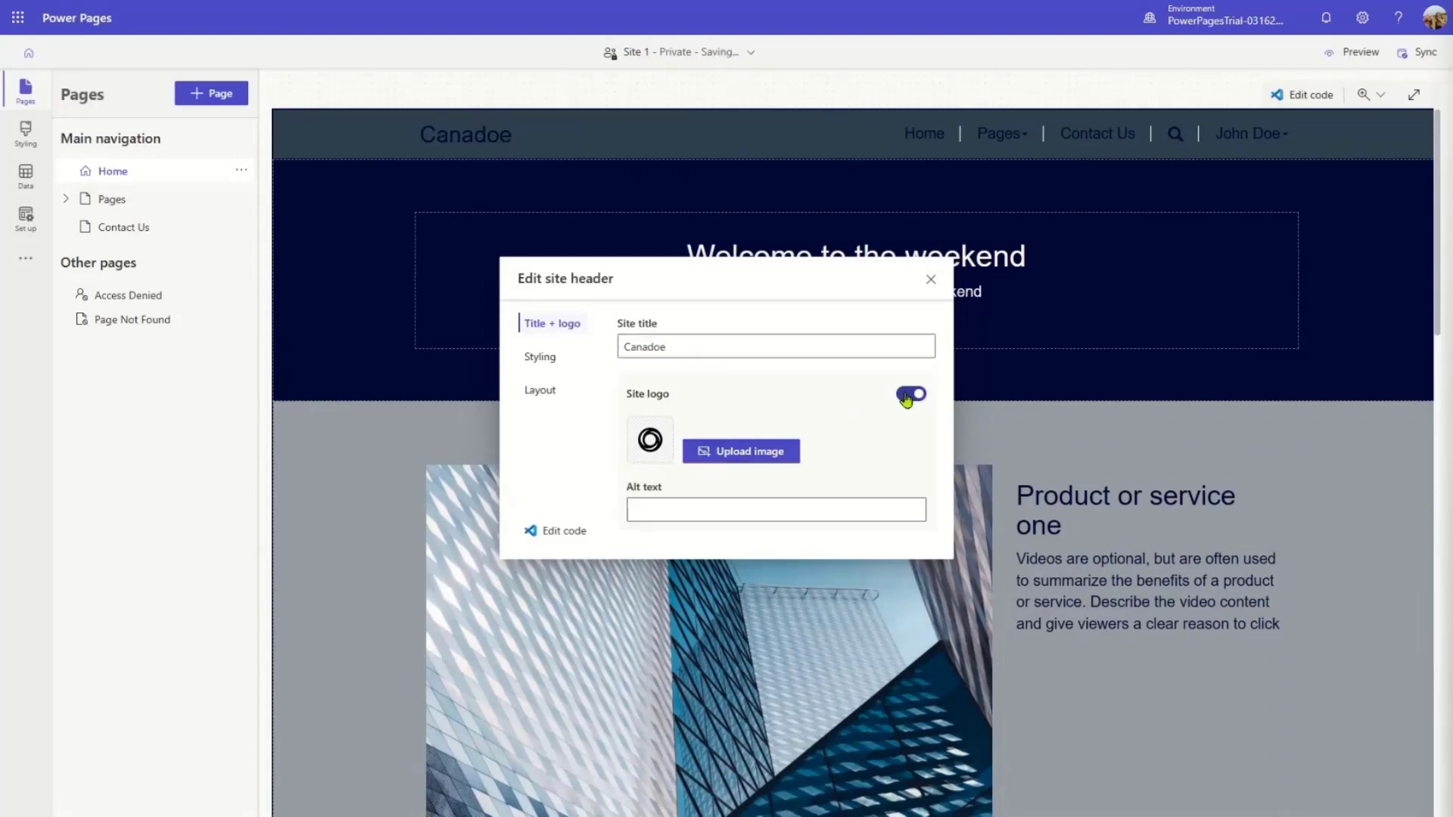
left_click(906, 395)
left_click(906, 395)
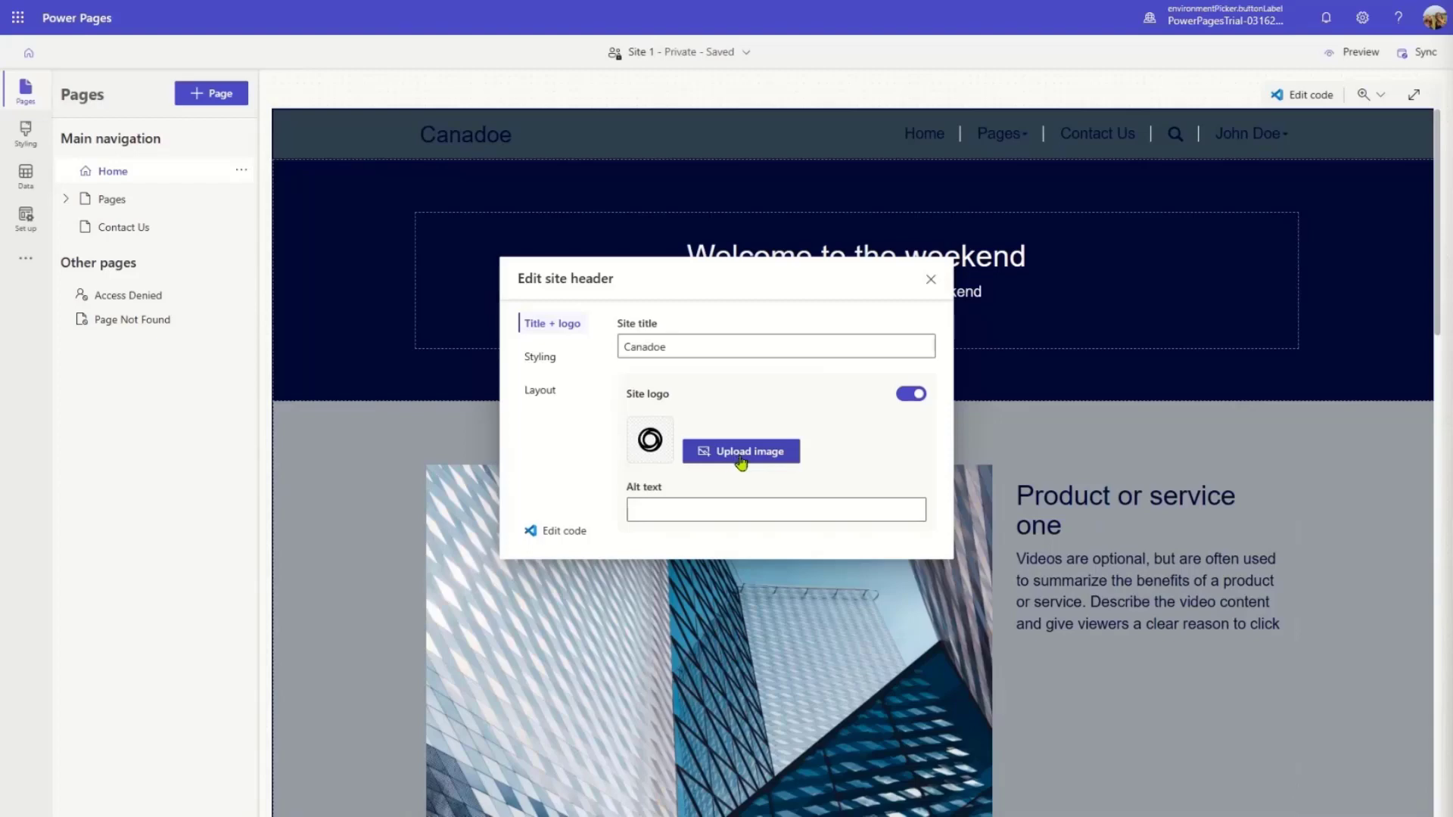
left_click(741, 458)
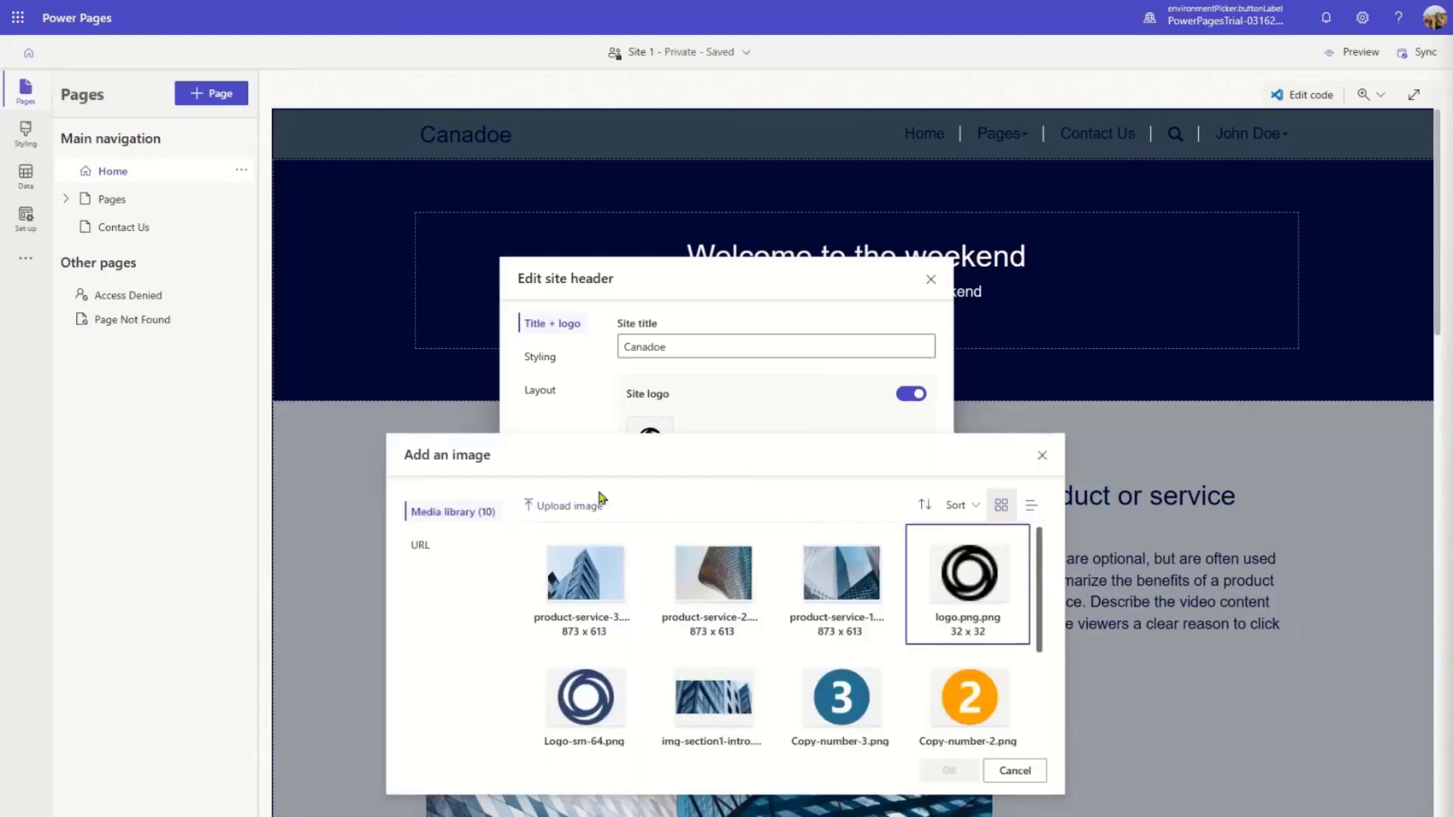
Upload Canadoe.png as the header logo and give it the alt text 'A canoe'
left_click(571, 507)
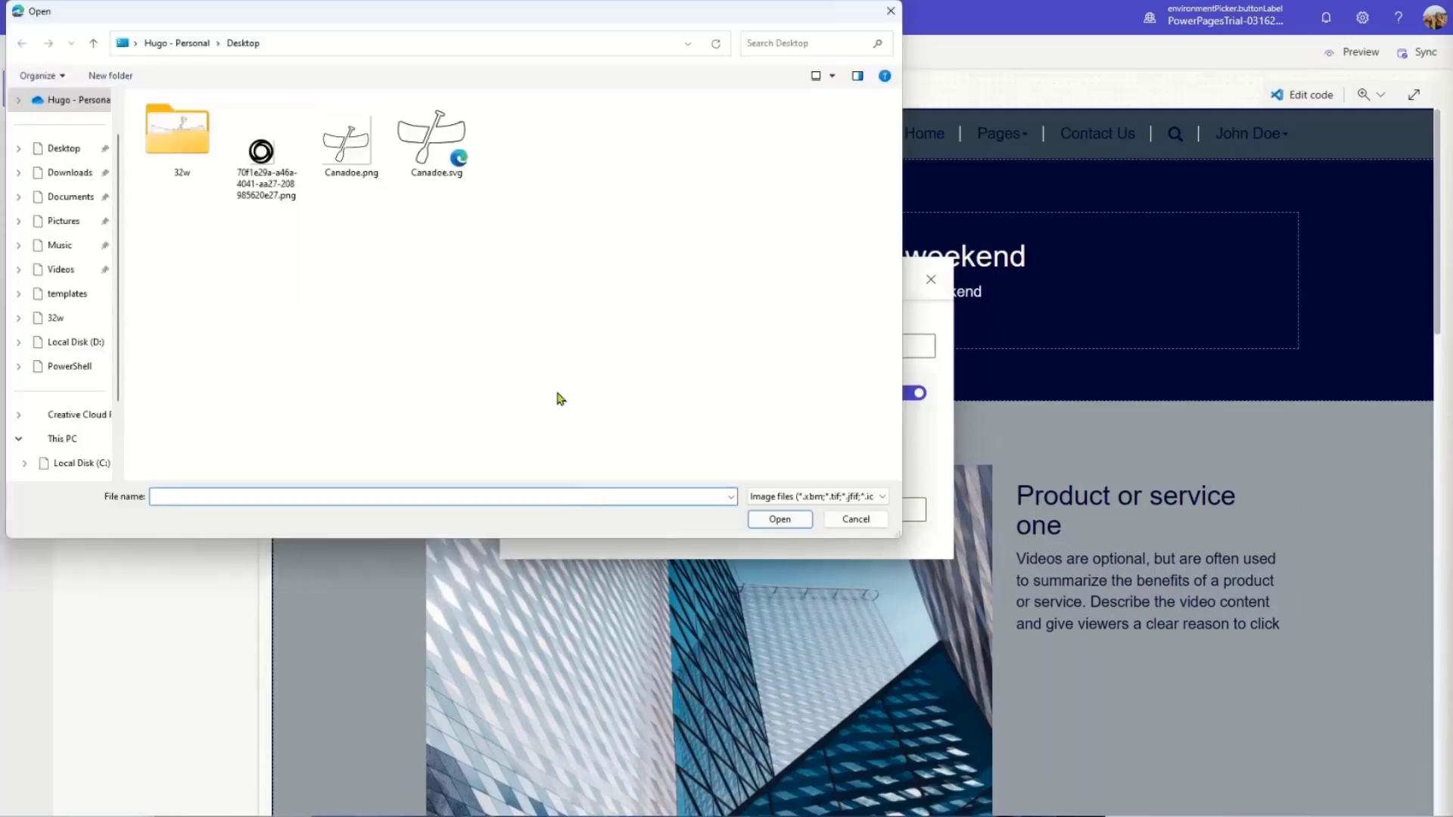
double_click(351, 144)
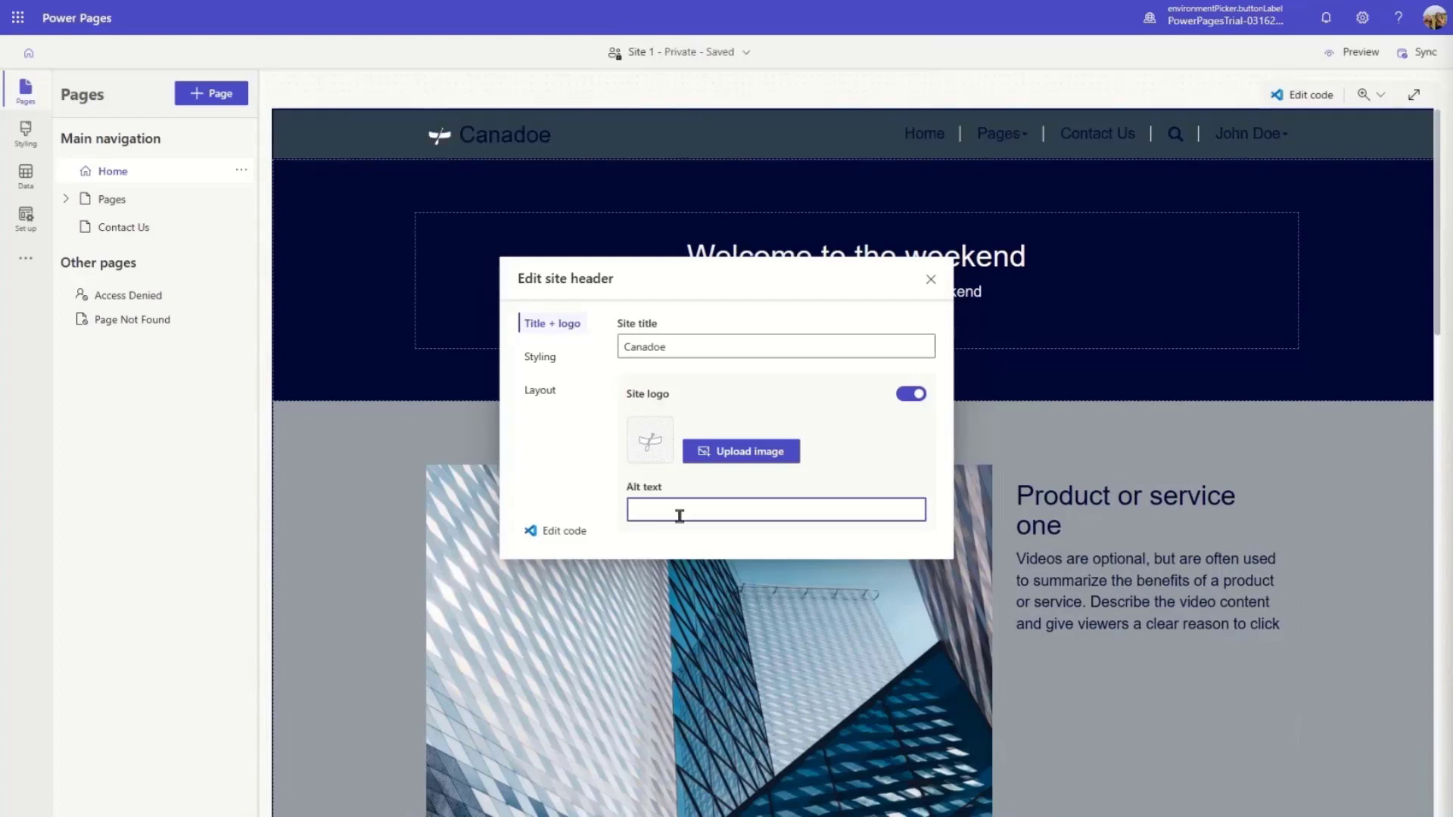
type("A canoe")
left_click(545, 360)
Try a white header background, then set it back to dark grey
mouse_move(641, 377)
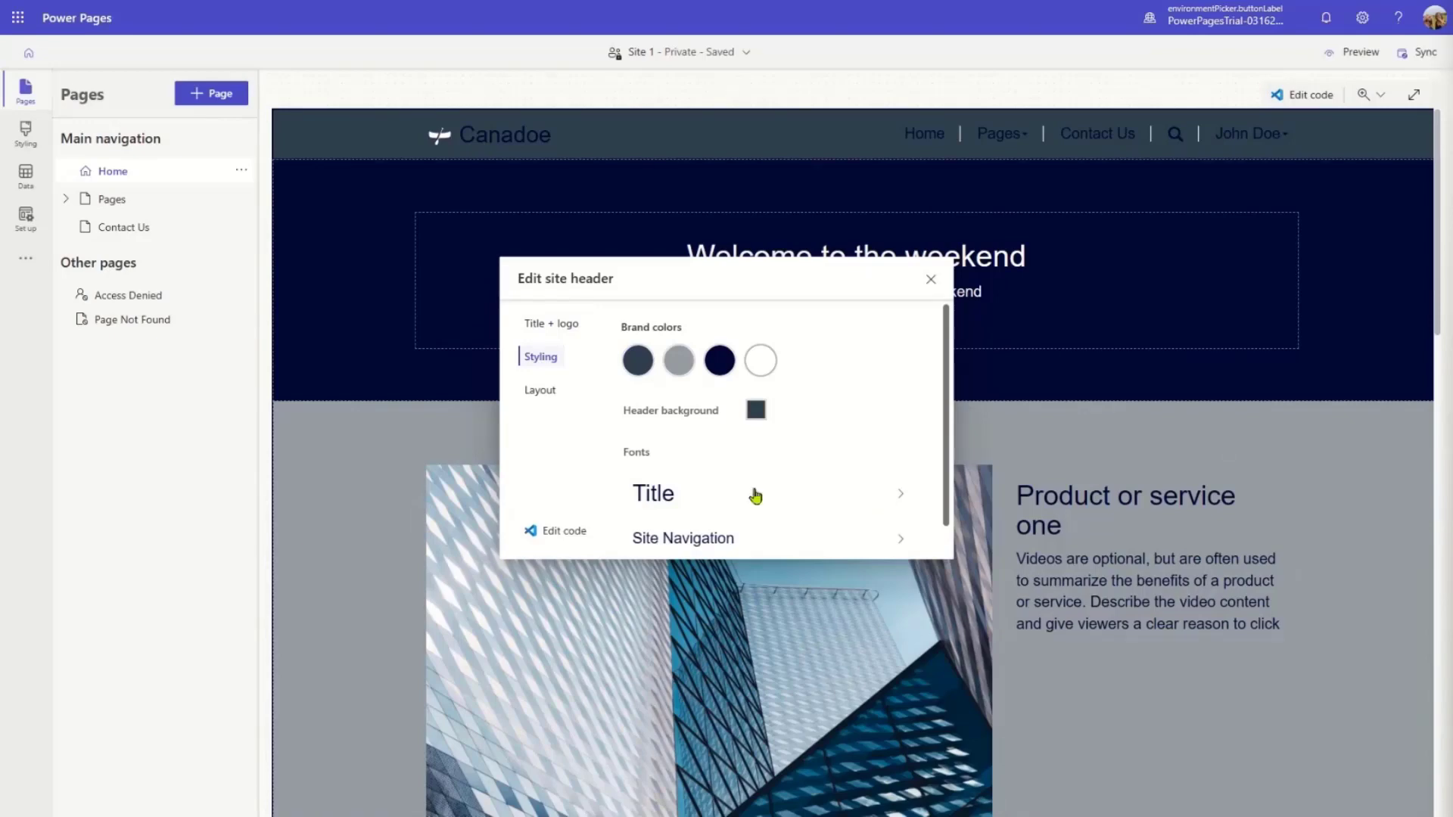
left_click(756, 412)
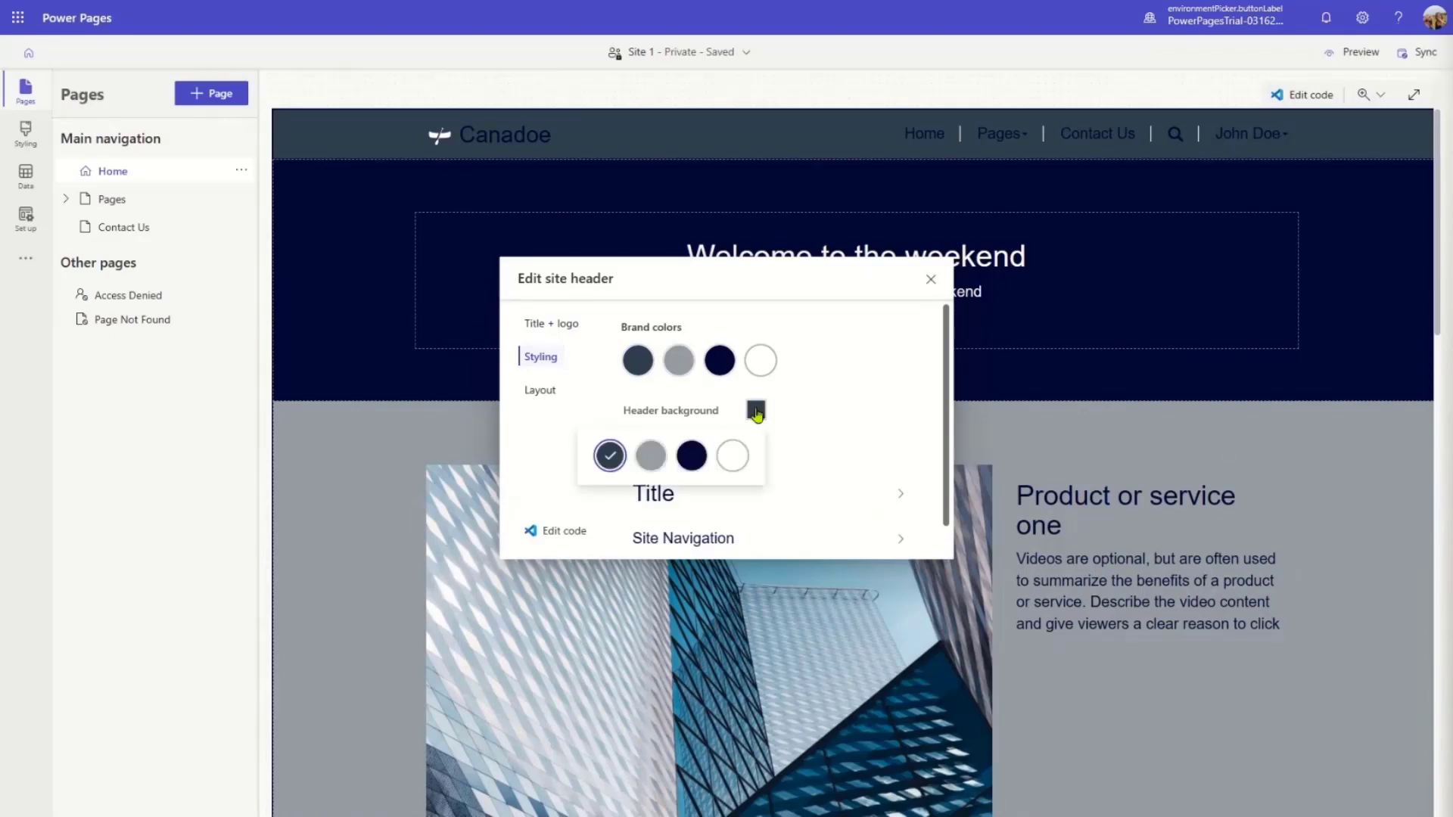
left_click(731, 456)
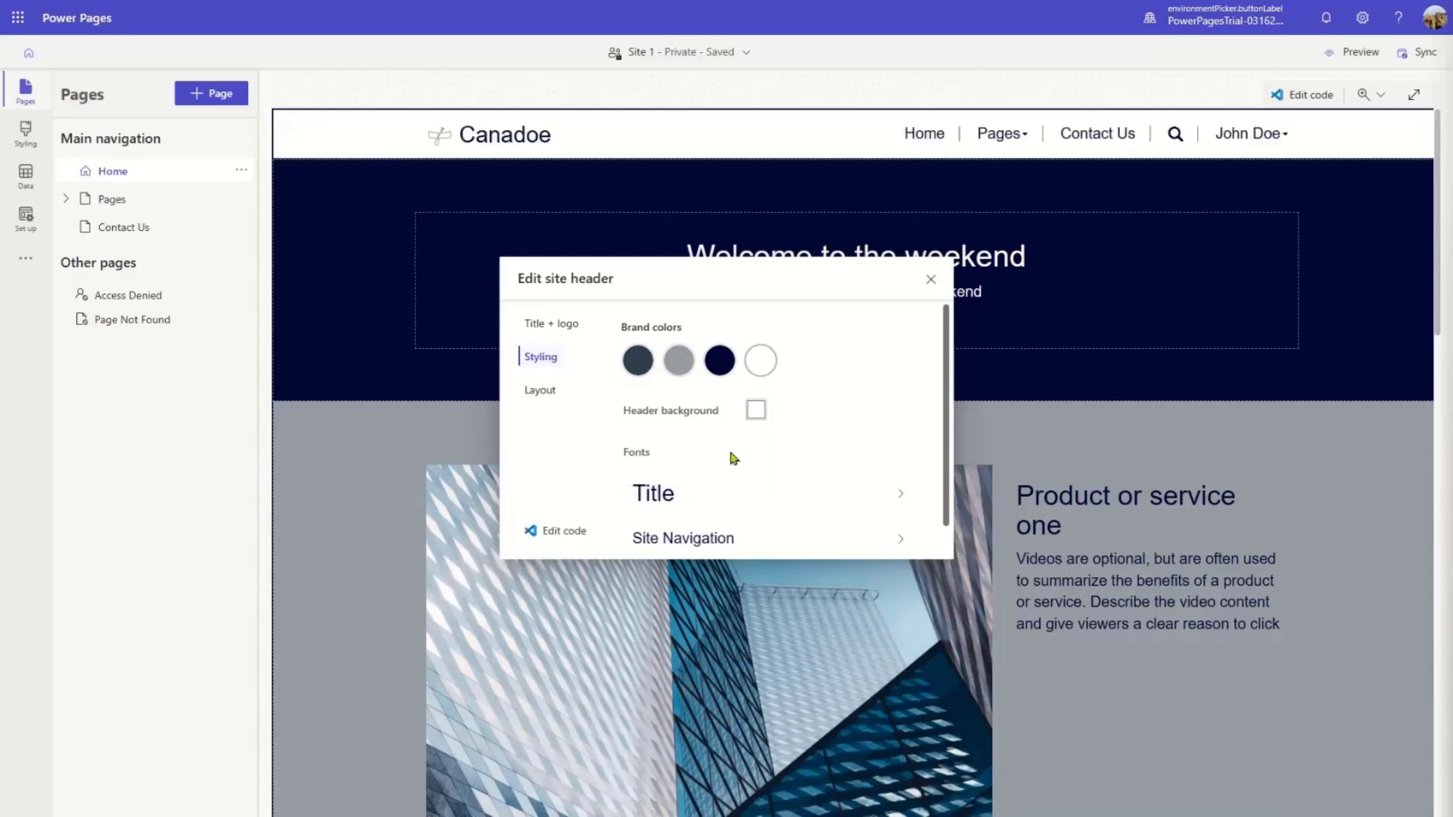
left_click(755, 410)
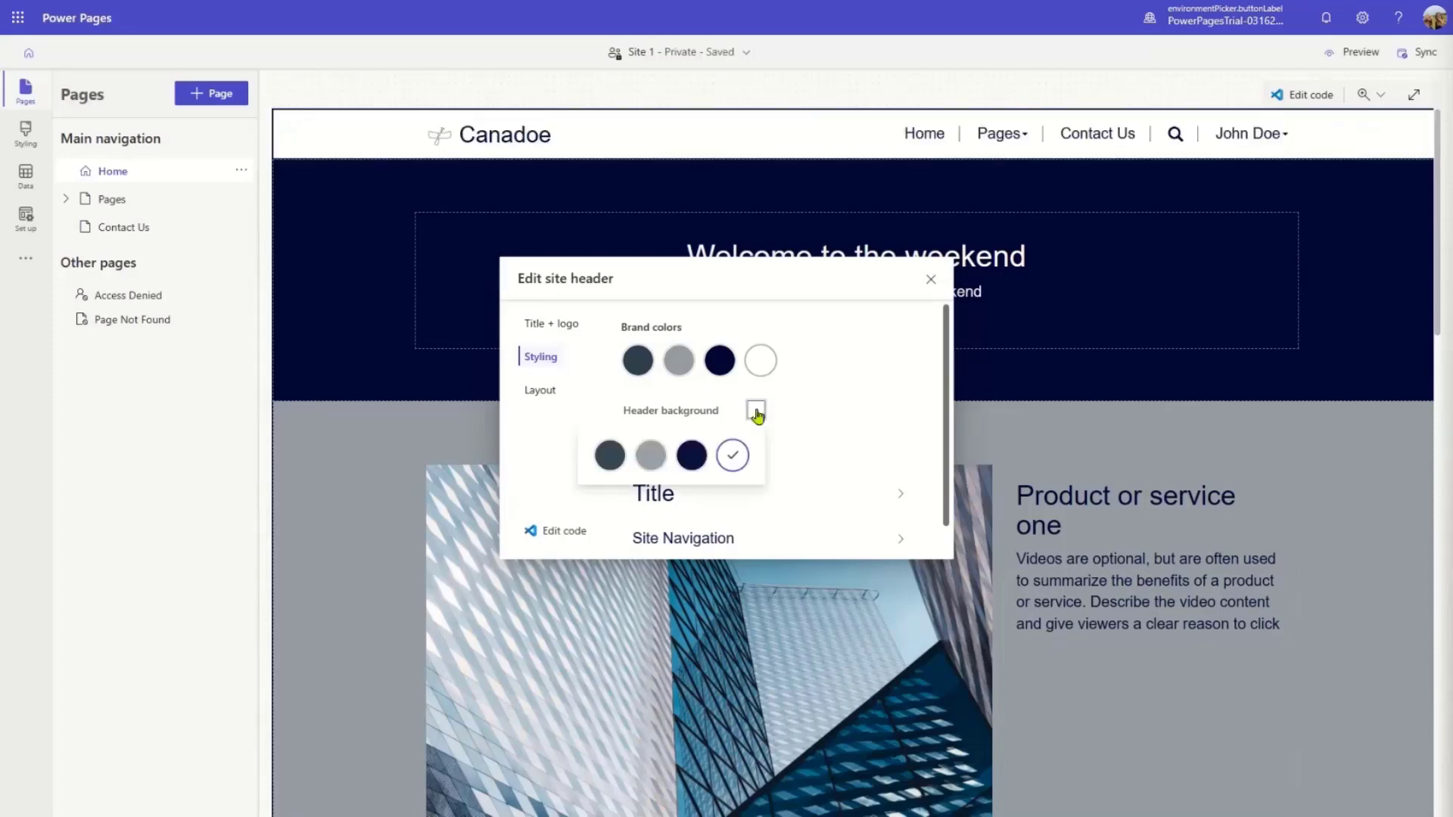
left_click(610, 456)
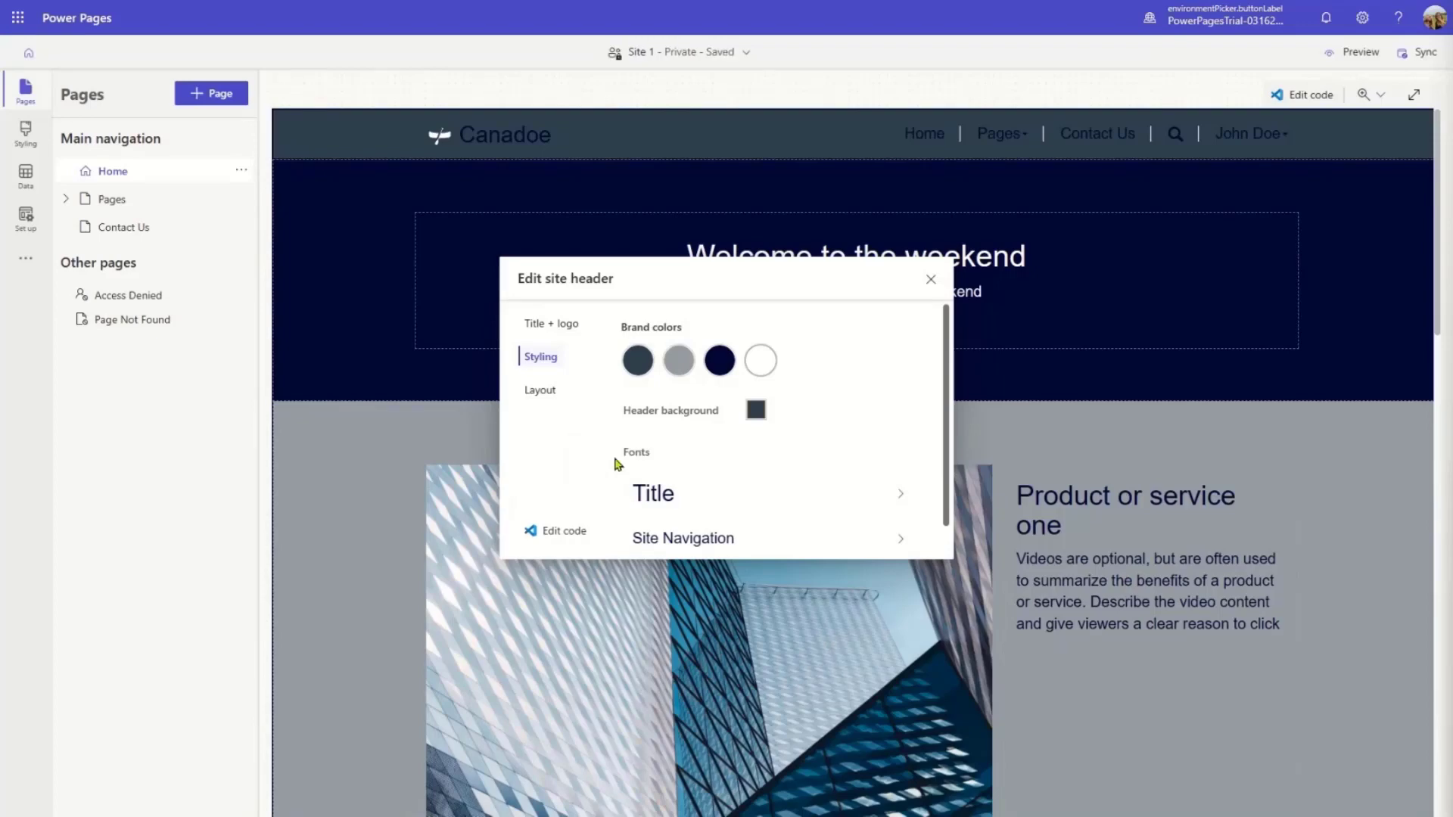
Make the Title text white and the Site Navigation links grey
left_click(849, 500)
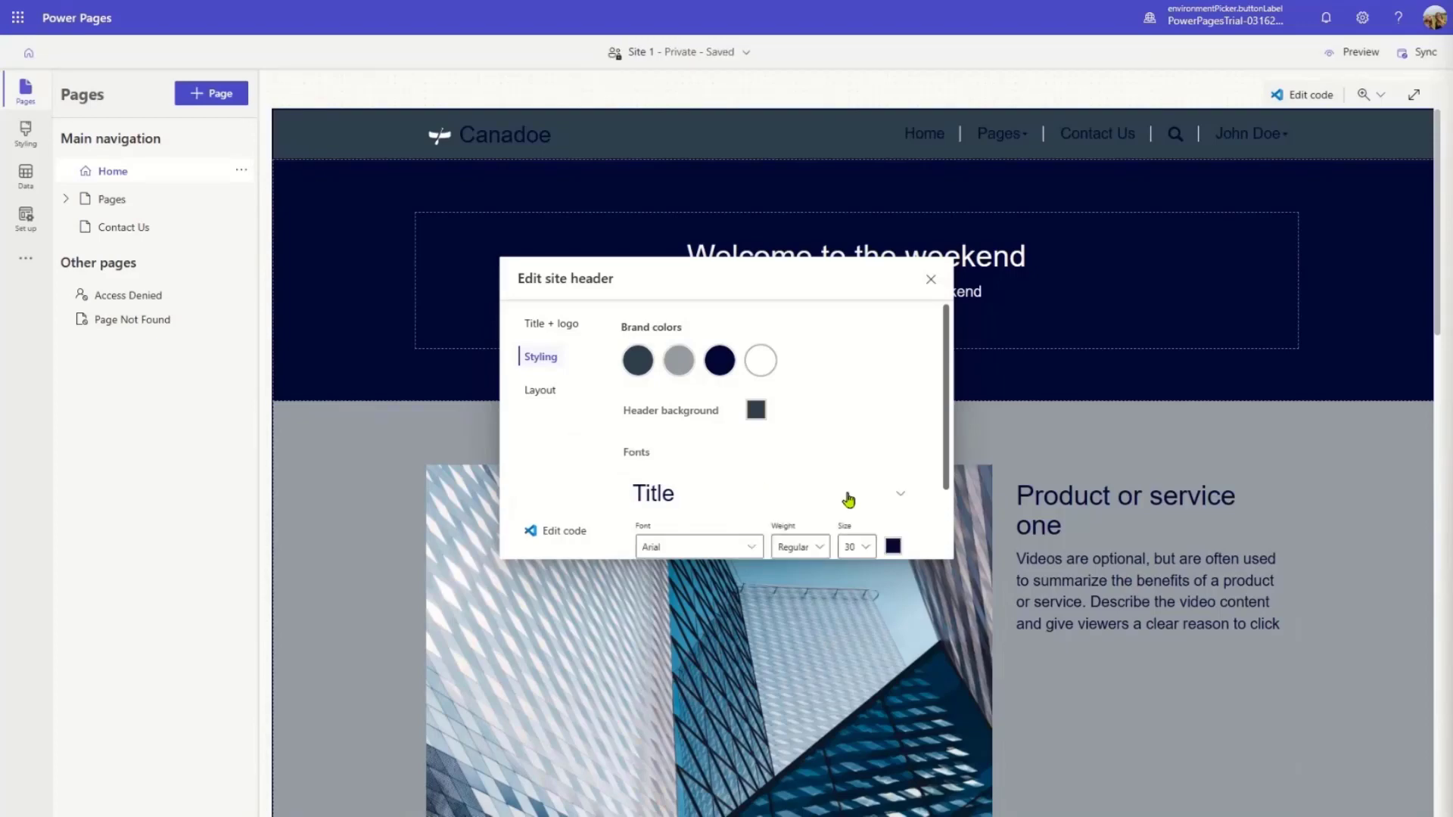
scroll(855, 485, "down", 2)
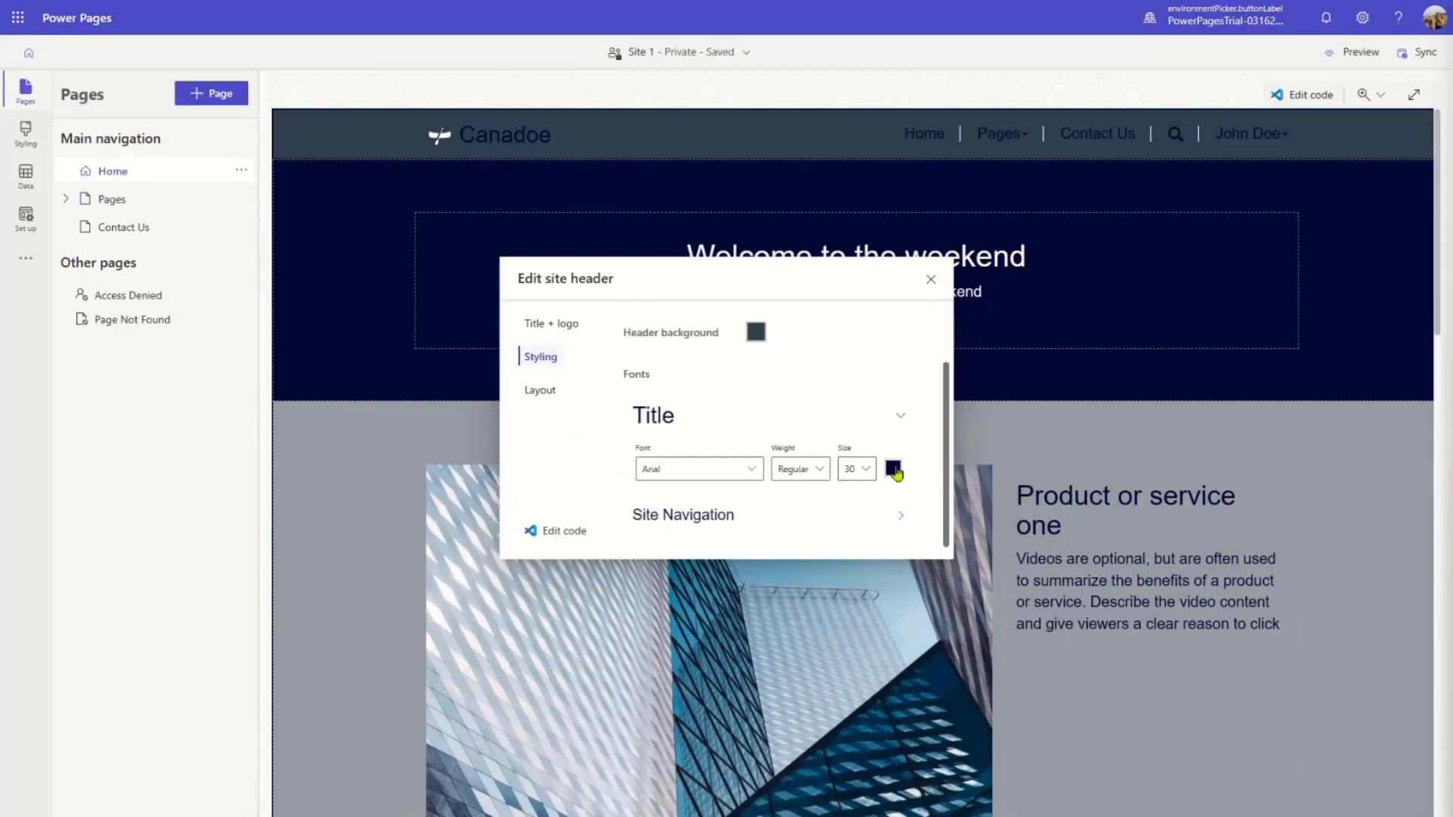
left_click(894, 470)
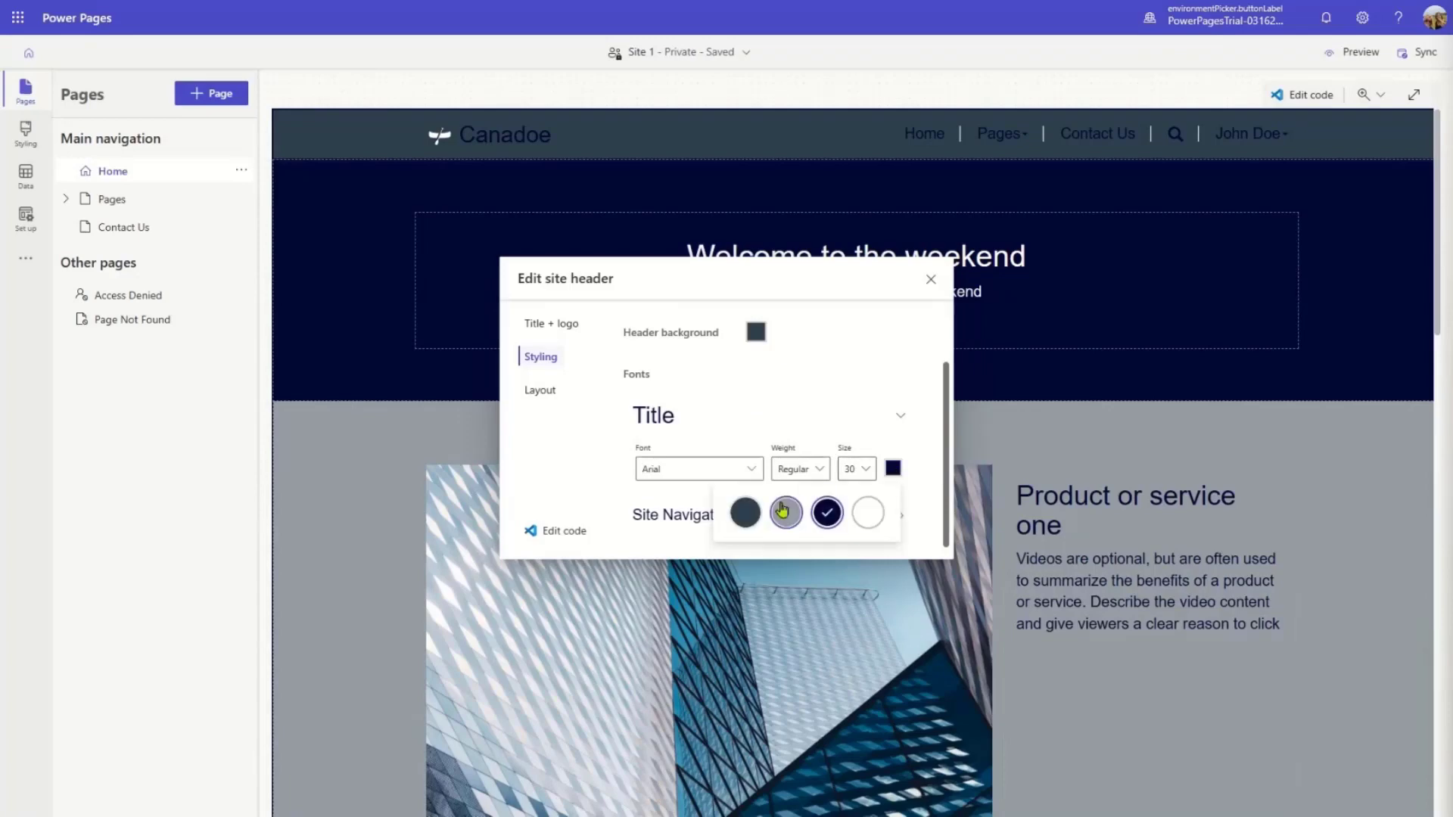
left_click(870, 517)
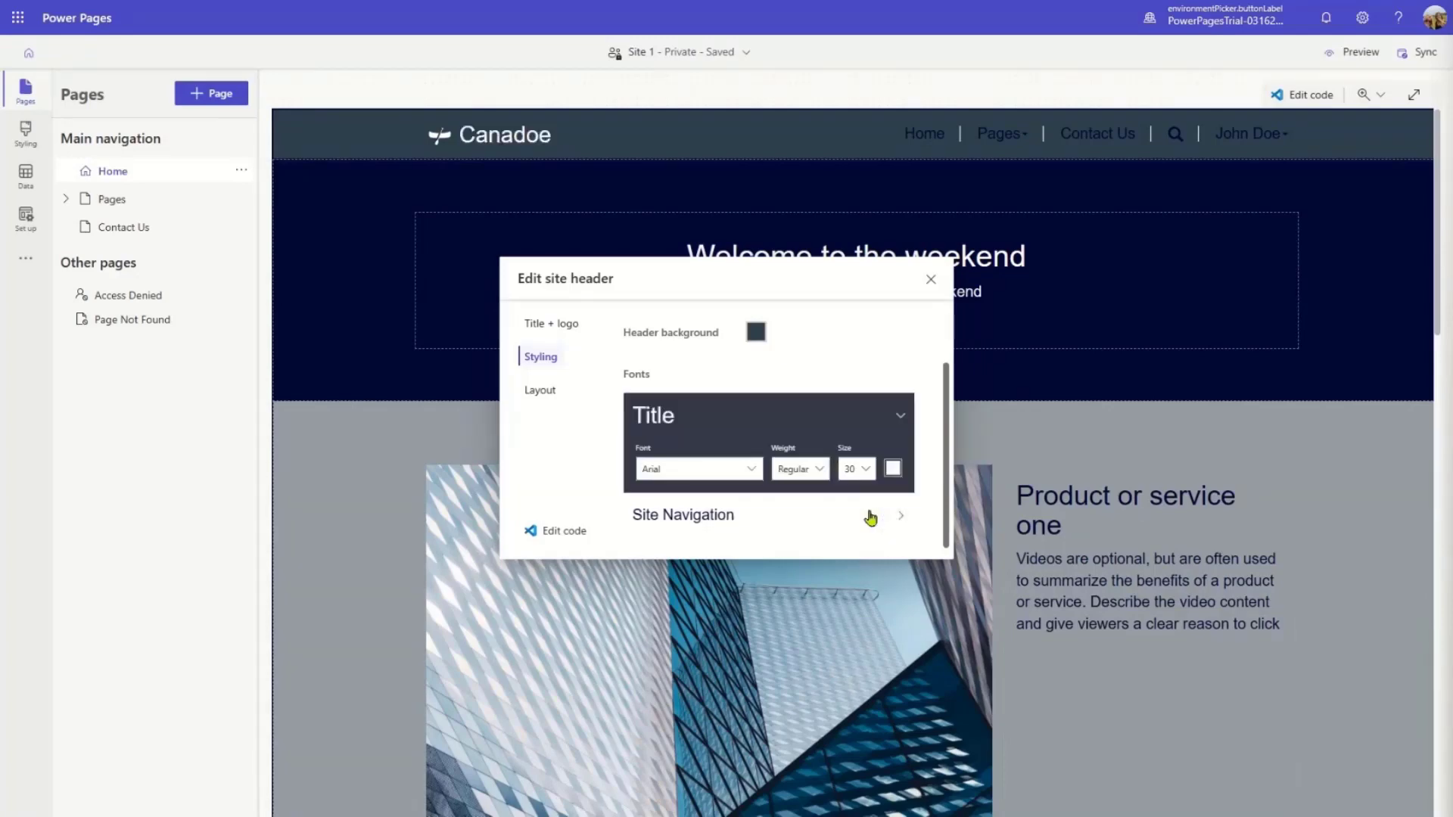
scroll(840, 471, "down", 1)
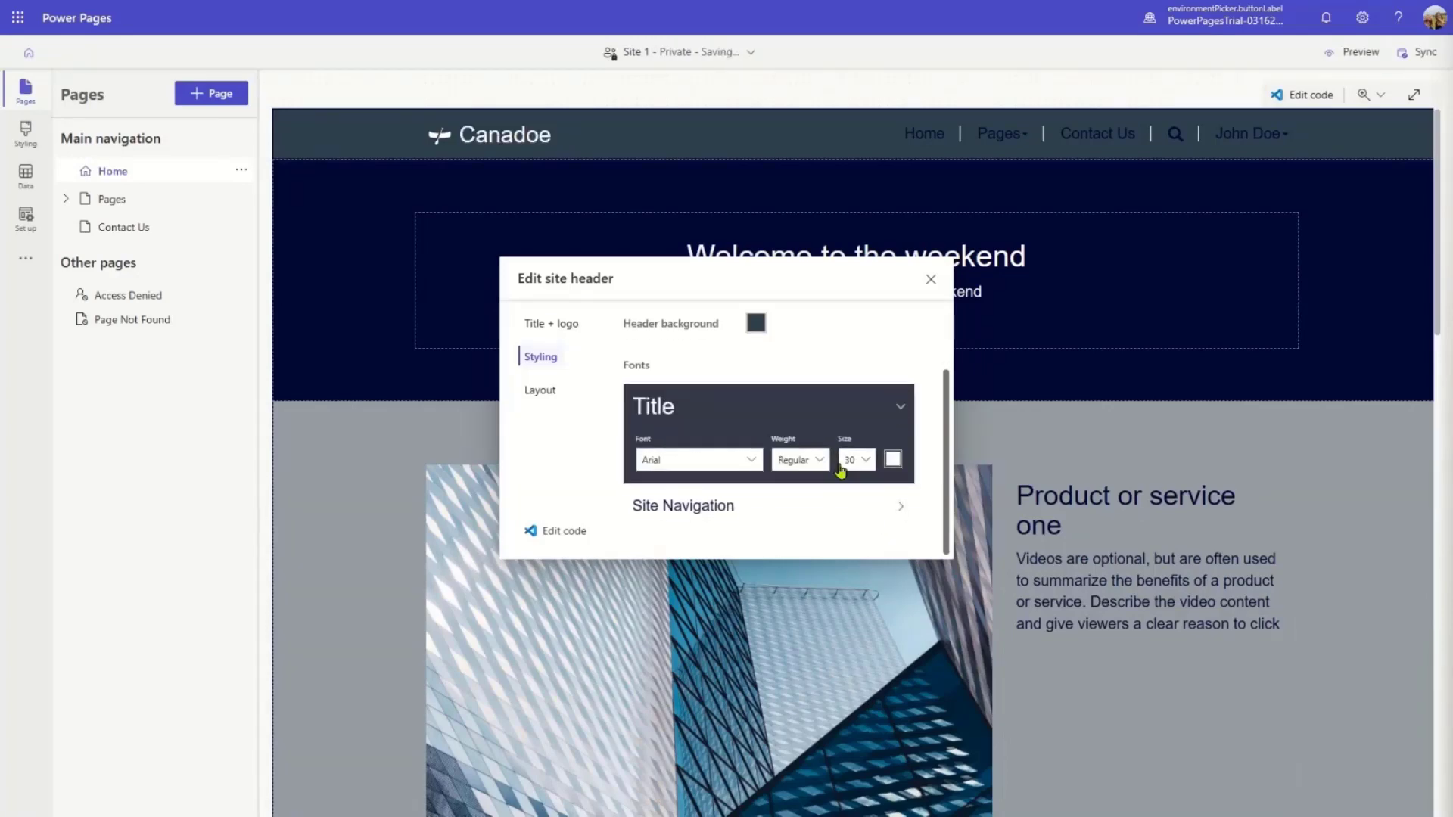
left_click(870, 505)
scroll(851, 477, "down", 1)
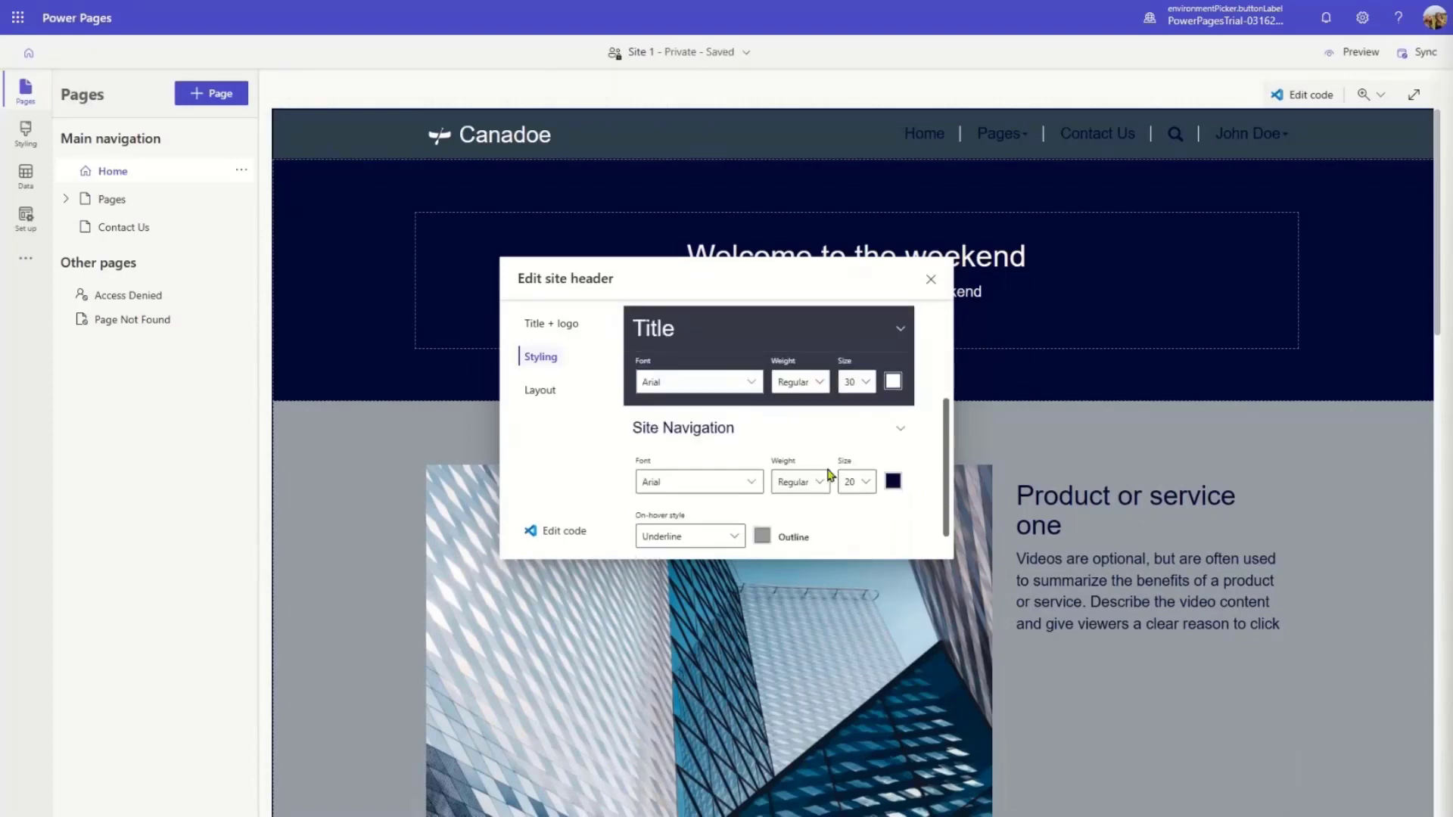
left_click(893, 484)
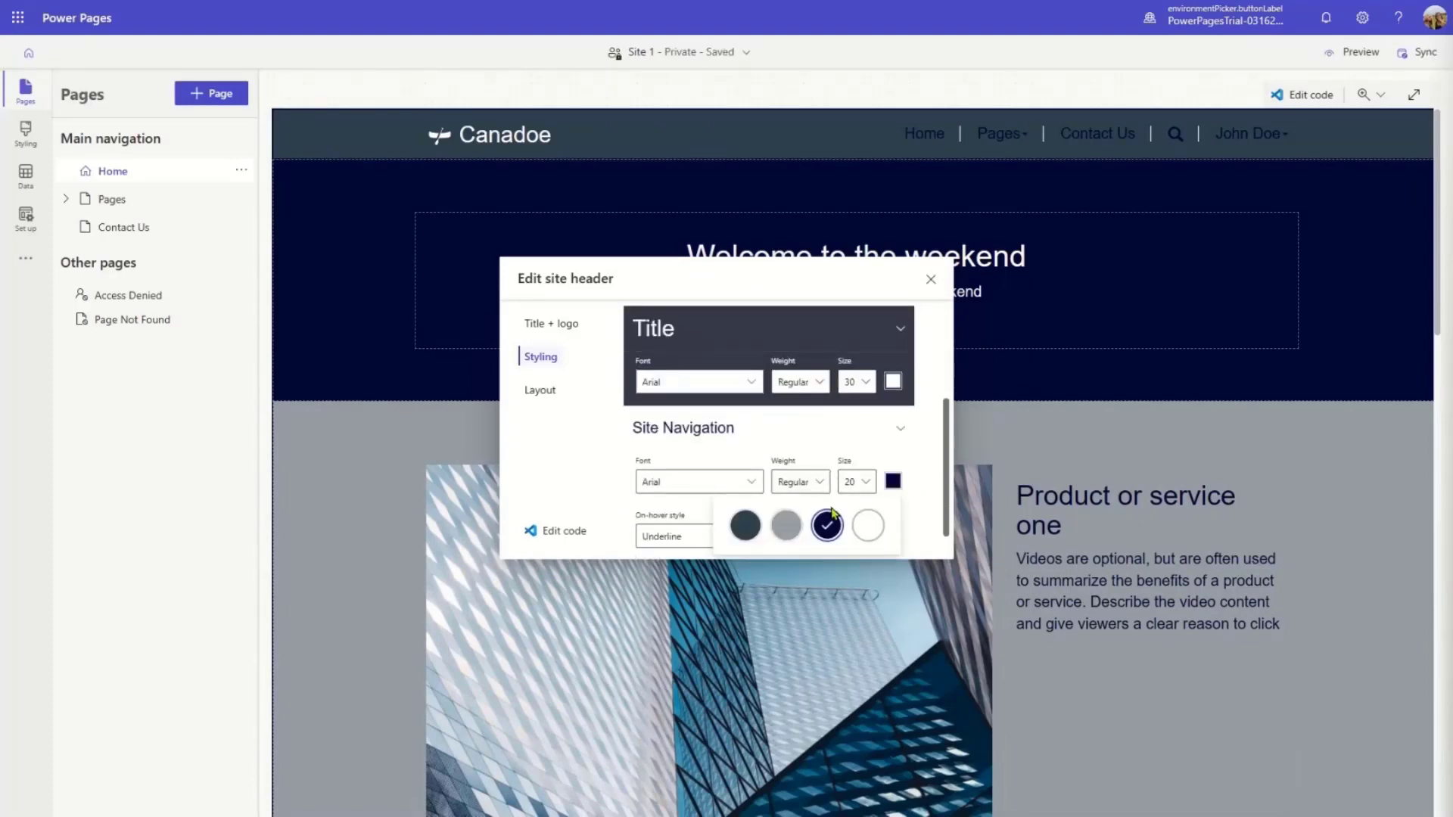
left_click(787, 528)
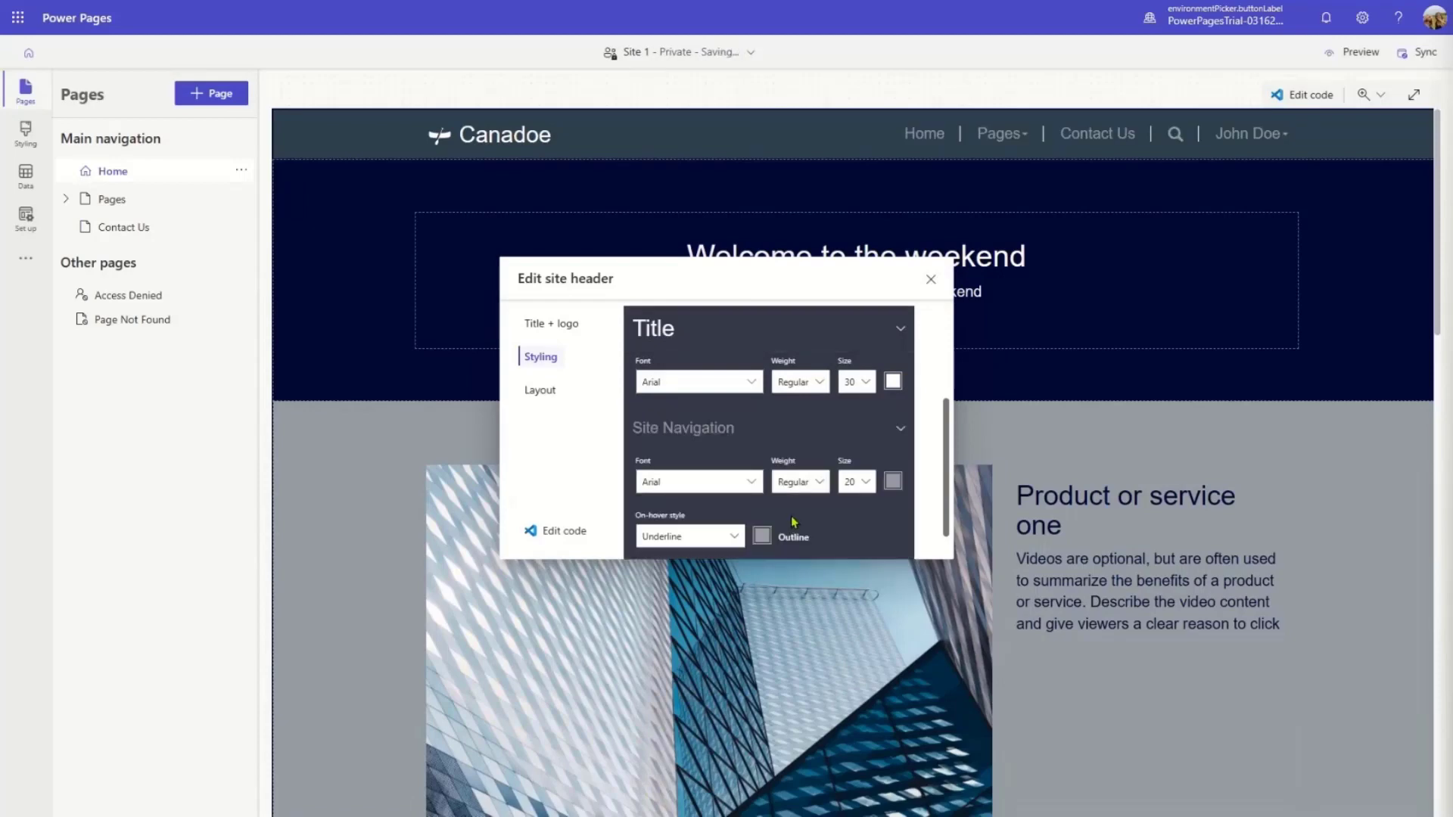
Keep the navigation font size at 20 and the Title font at Arial
scroll(814, 505, "down", 1)
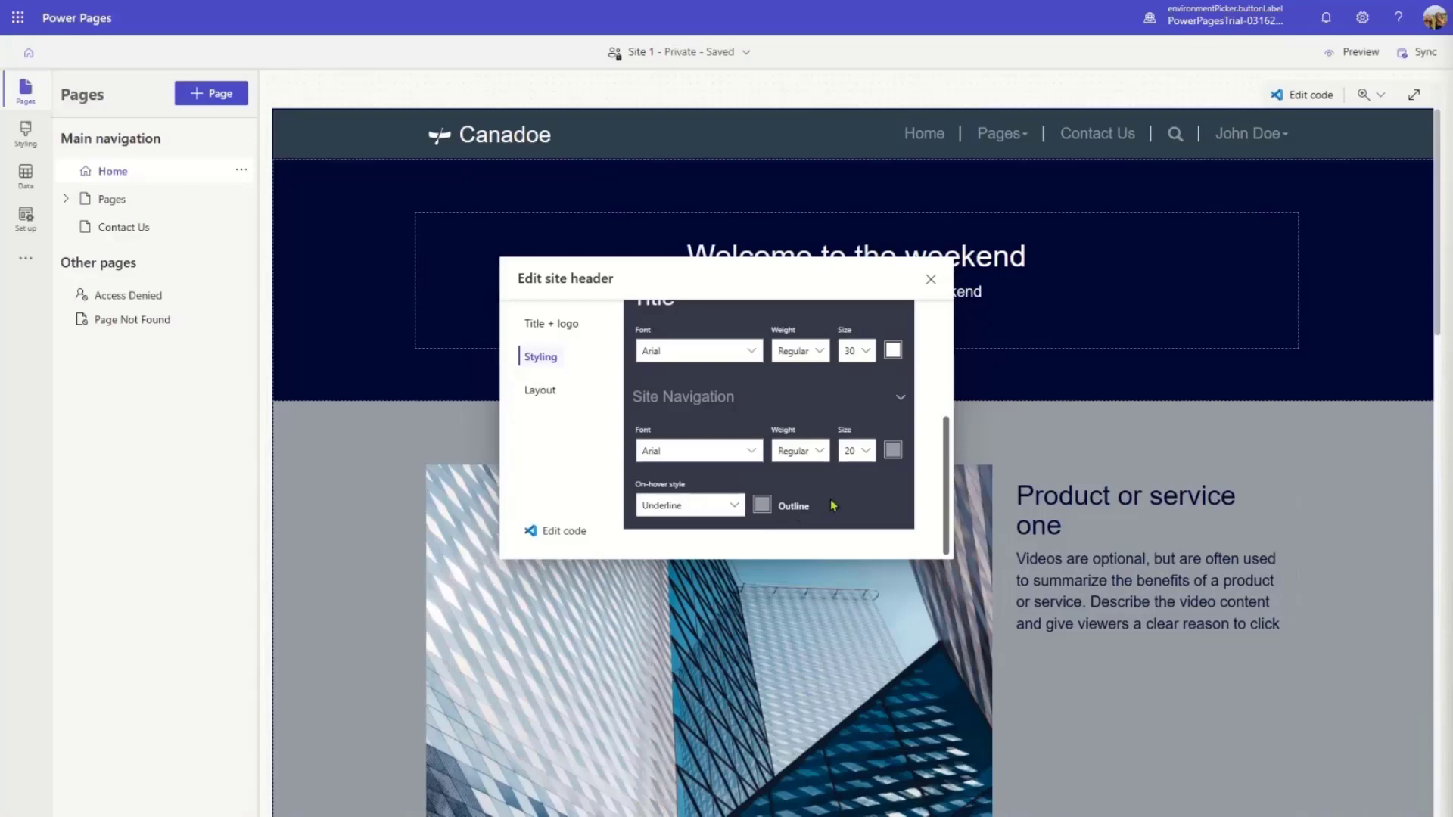
left_click(859, 451)
left_click(861, 452)
left_click(752, 454)
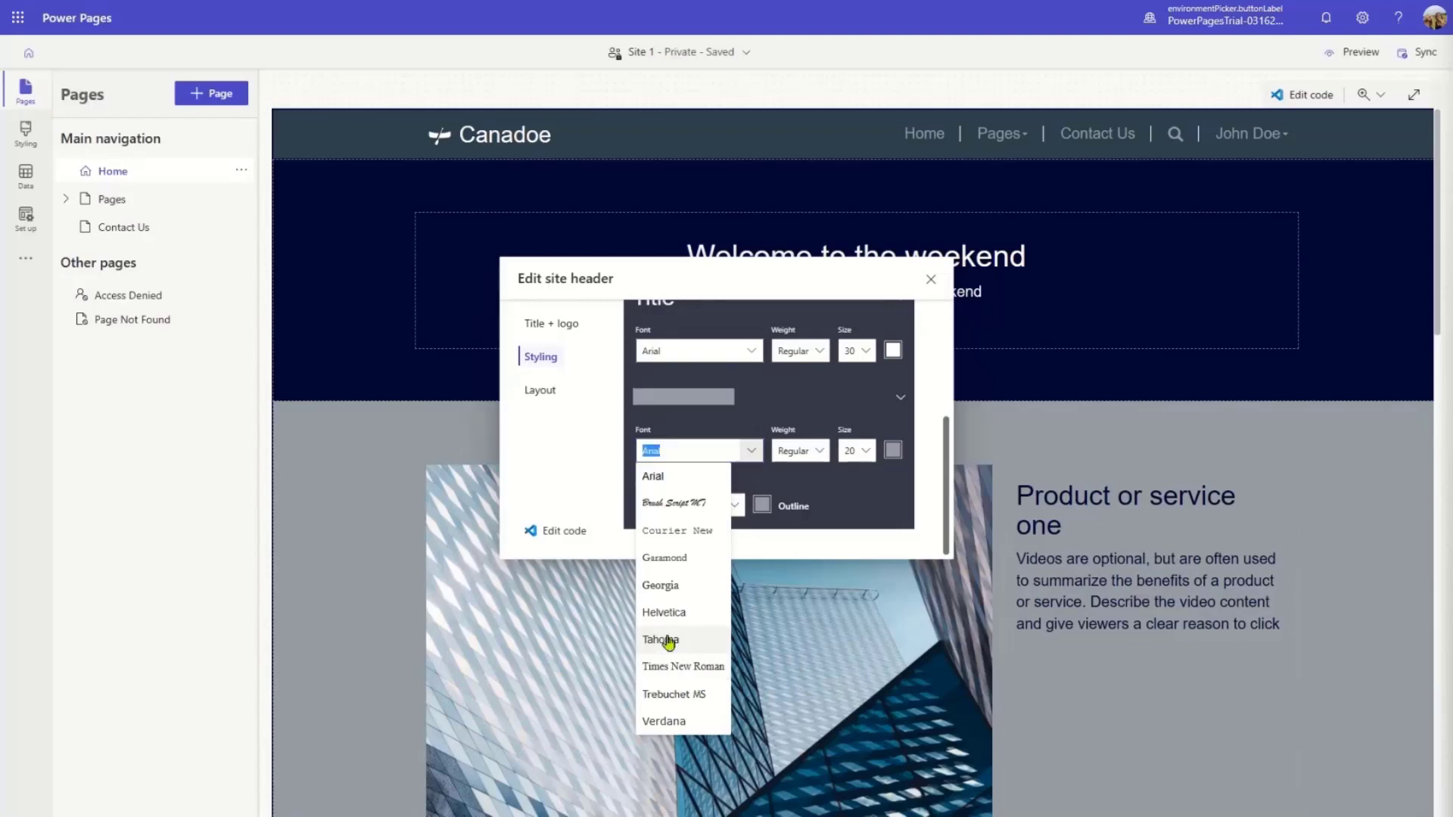
left_click(756, 352)
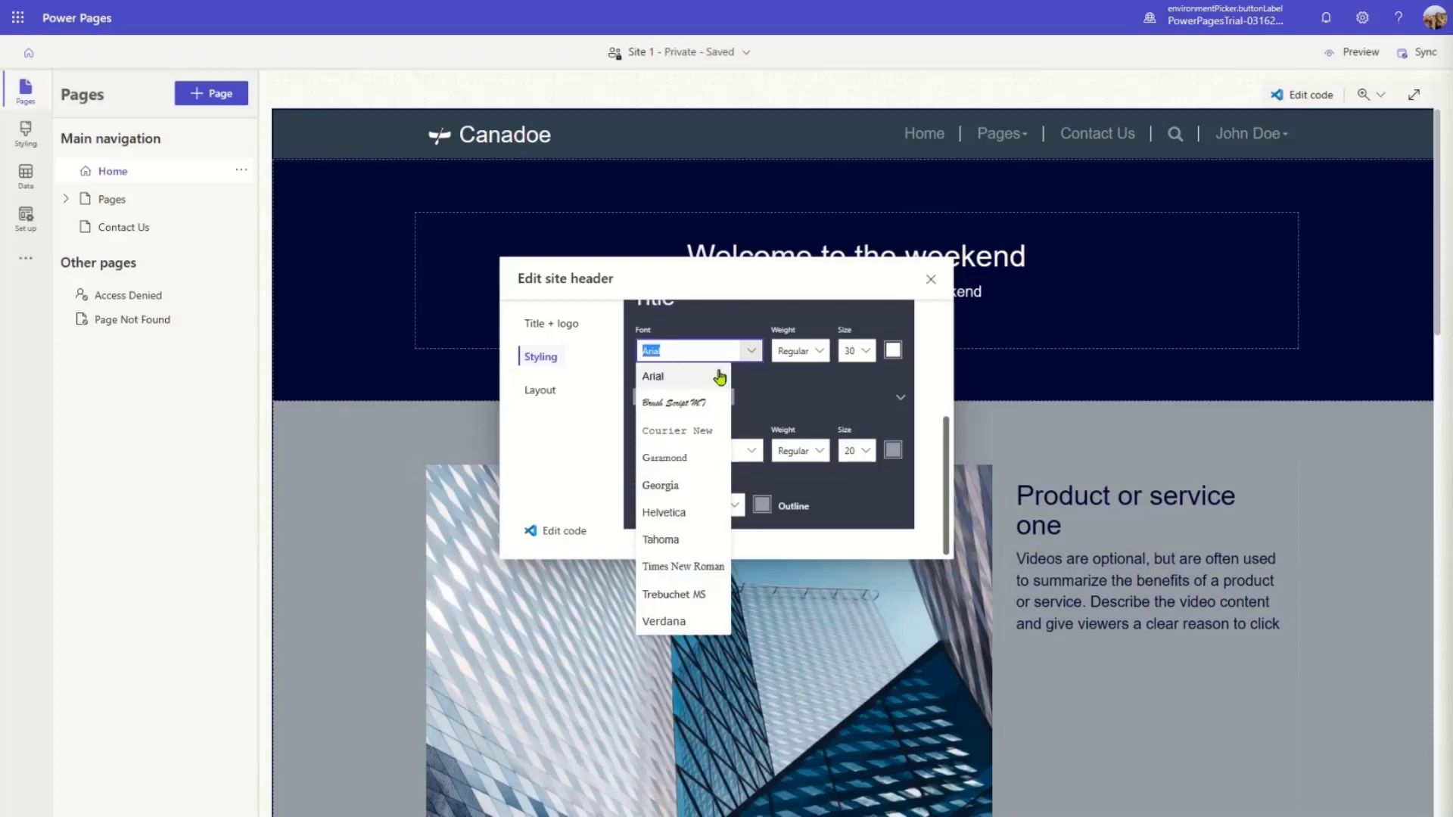
left_click(793, 389)
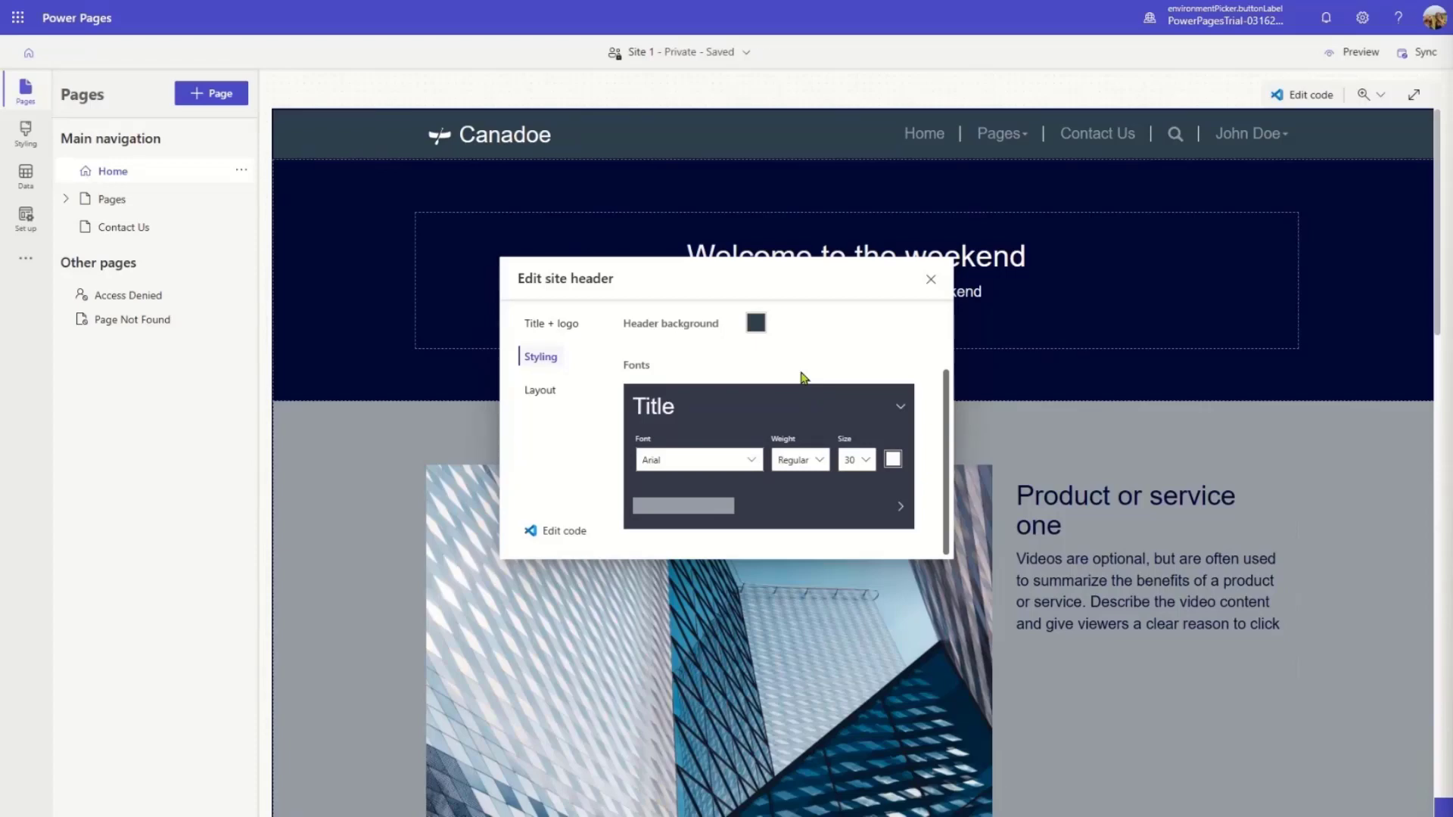
In the header Layout options, preview at 125% and 150%, then return to 100%
left_click(549, 392)
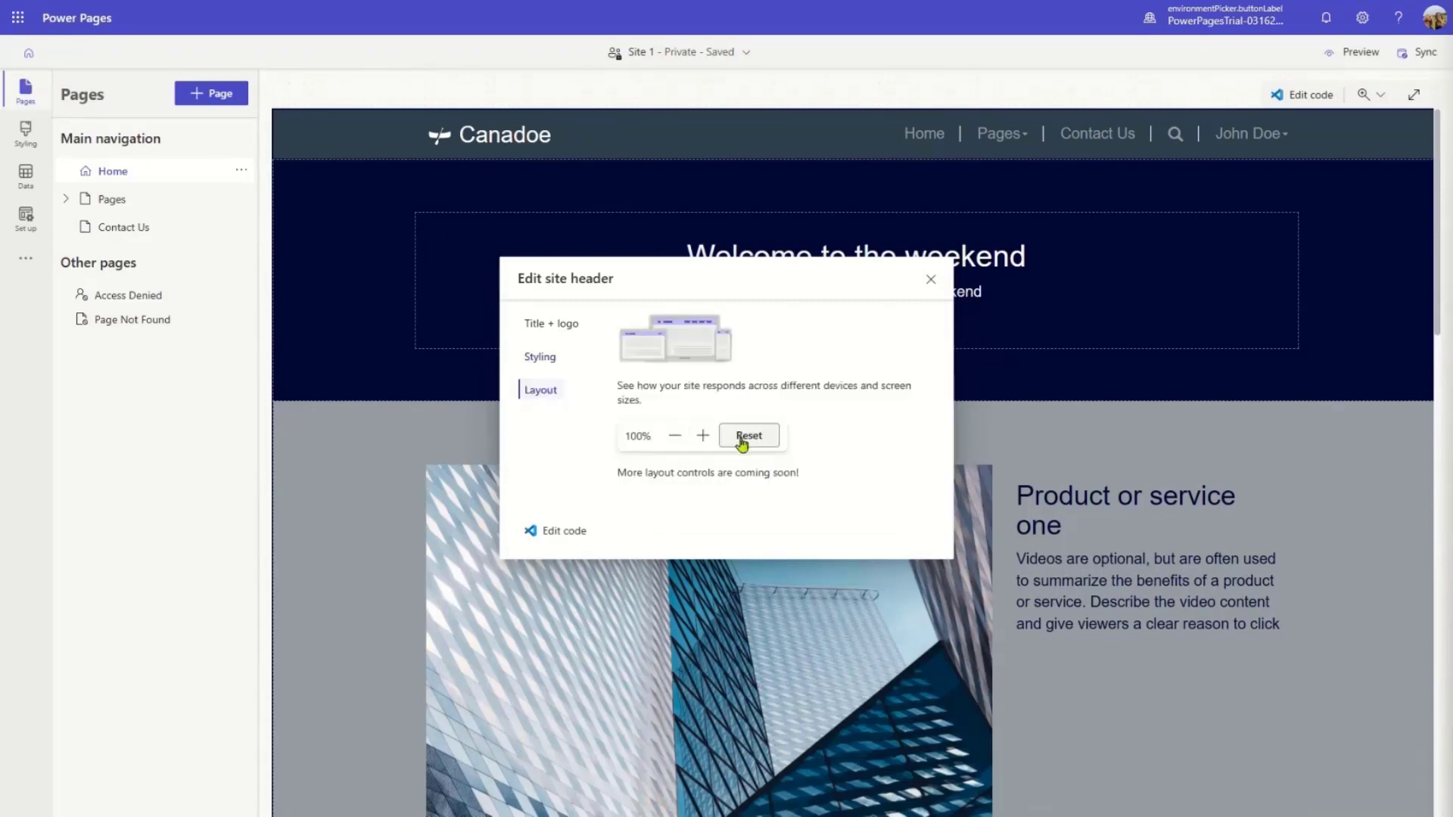
left_click(703, 437)
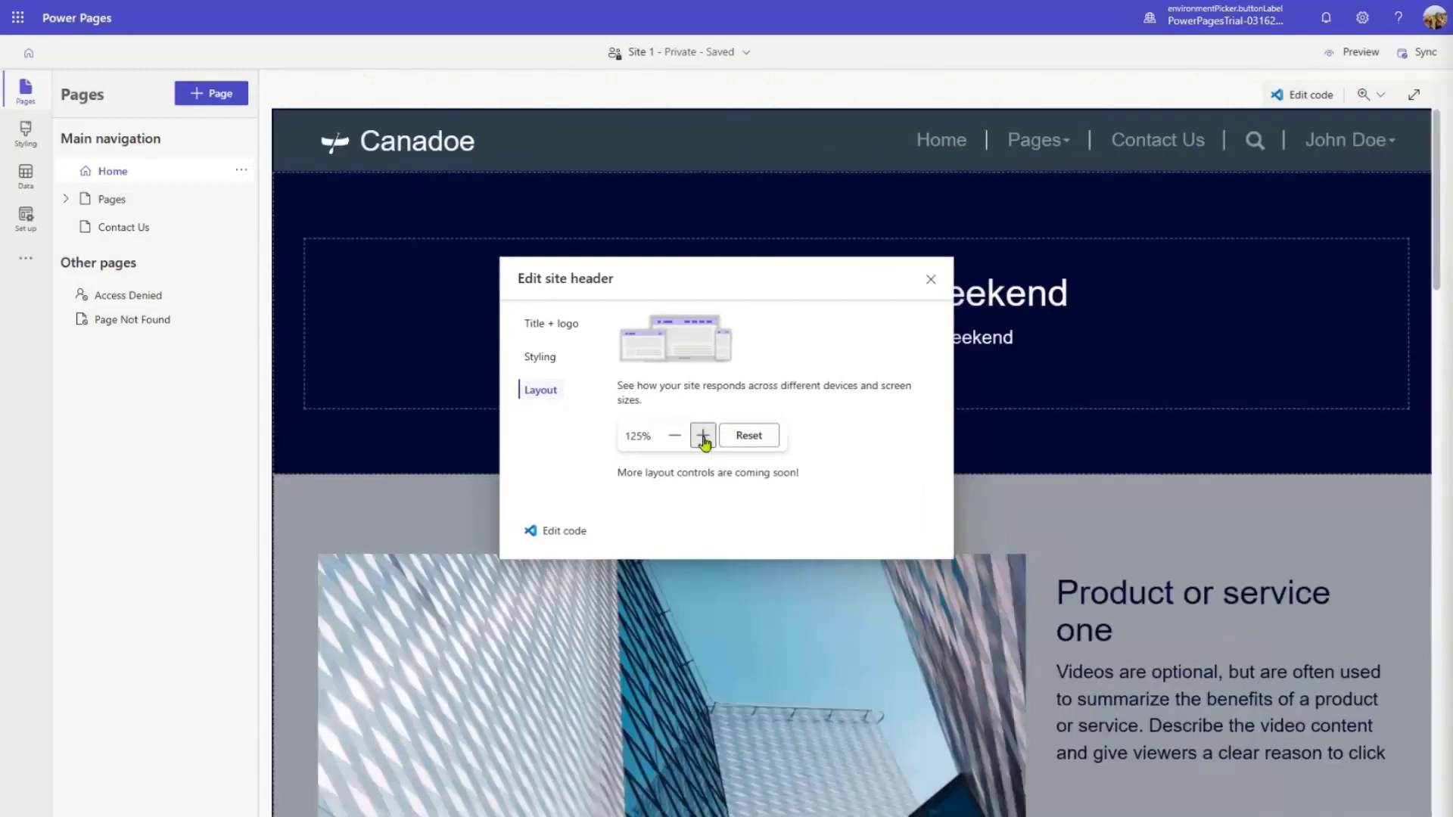
left_click(703, 437)
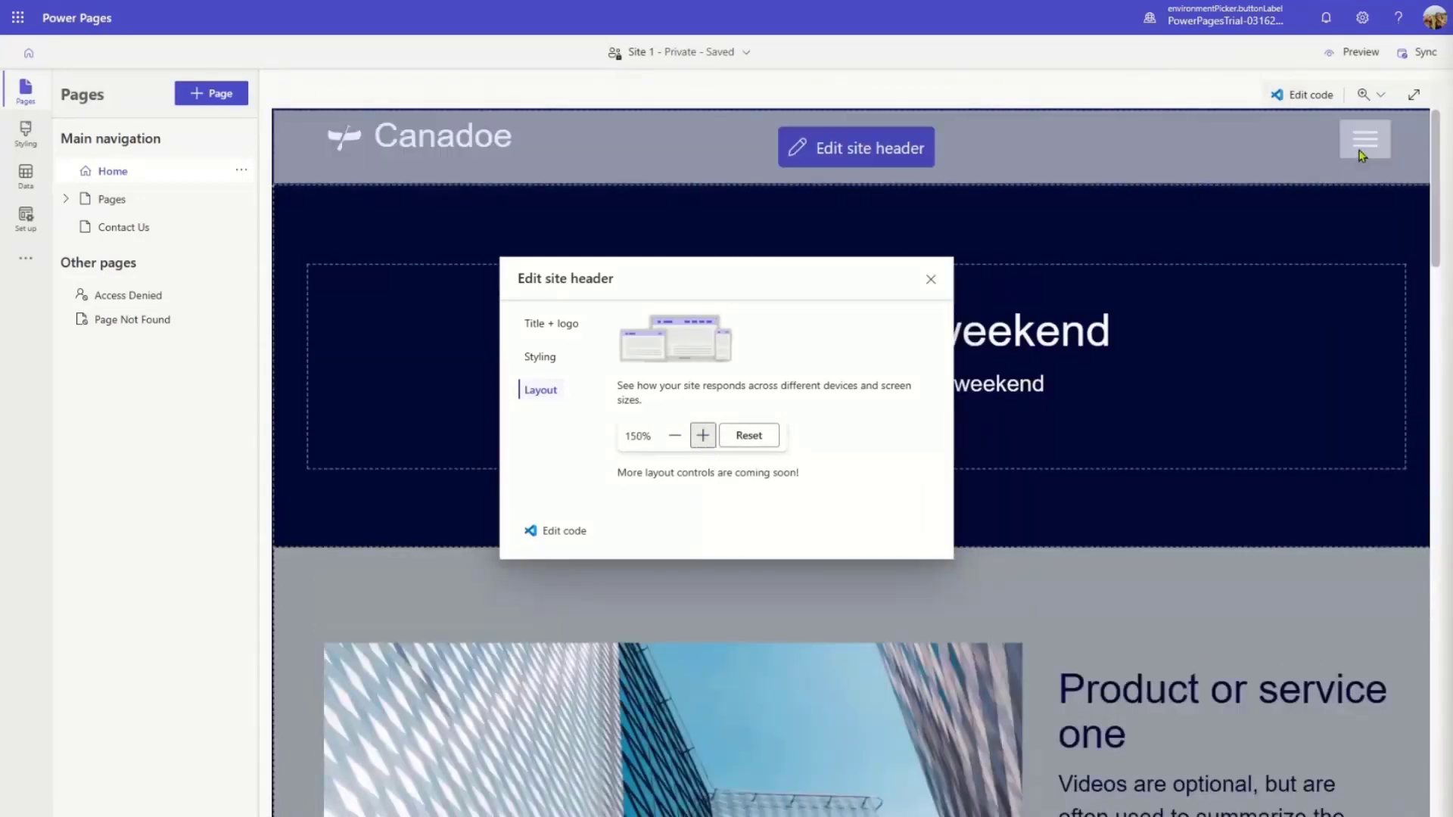
left_click(673, 437)
left_click(674, 436)
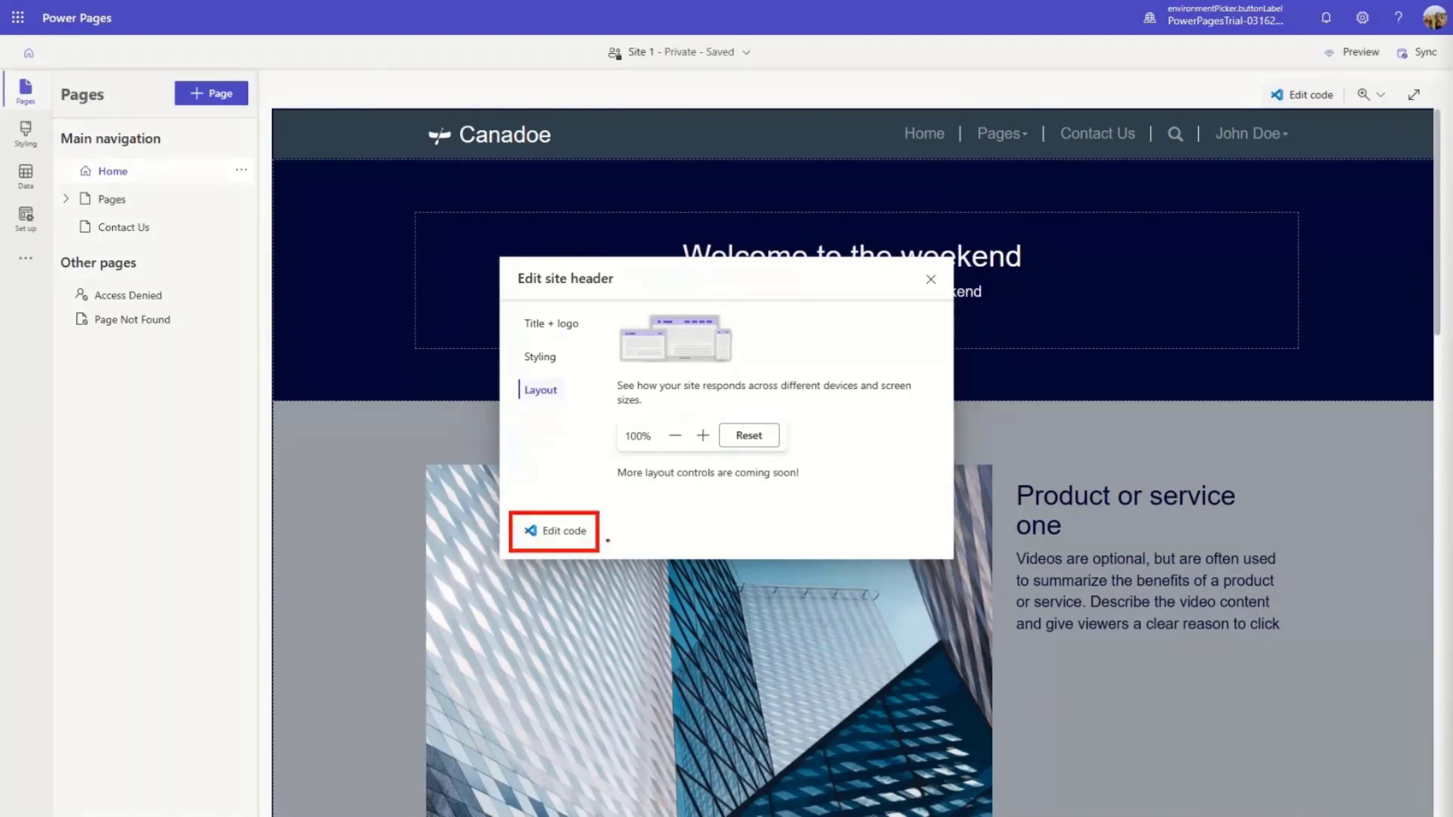
Open the Header.html template code in Visual Studio Code for the Web
left_click(573, 533)
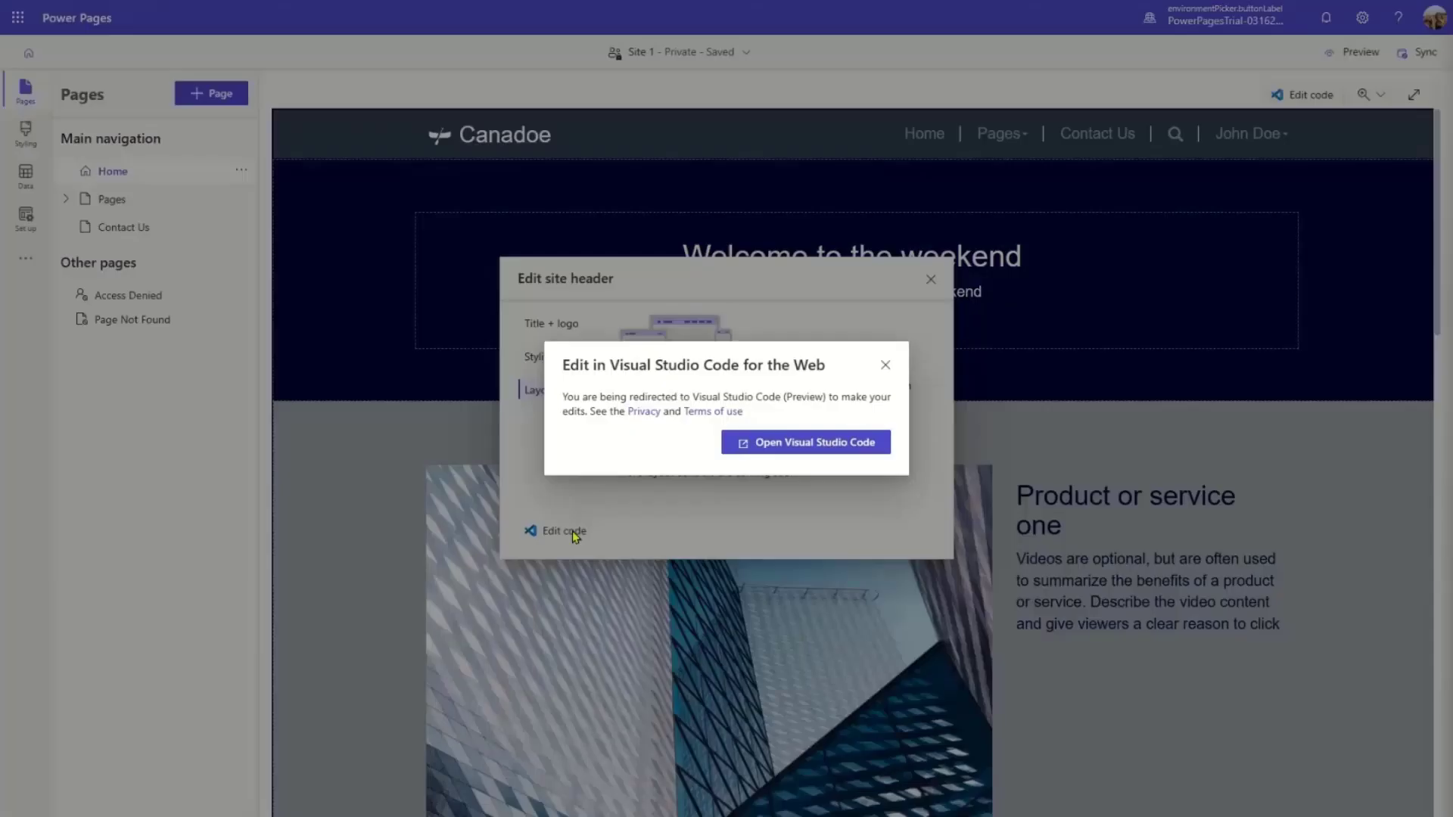
left_click(796, 451)
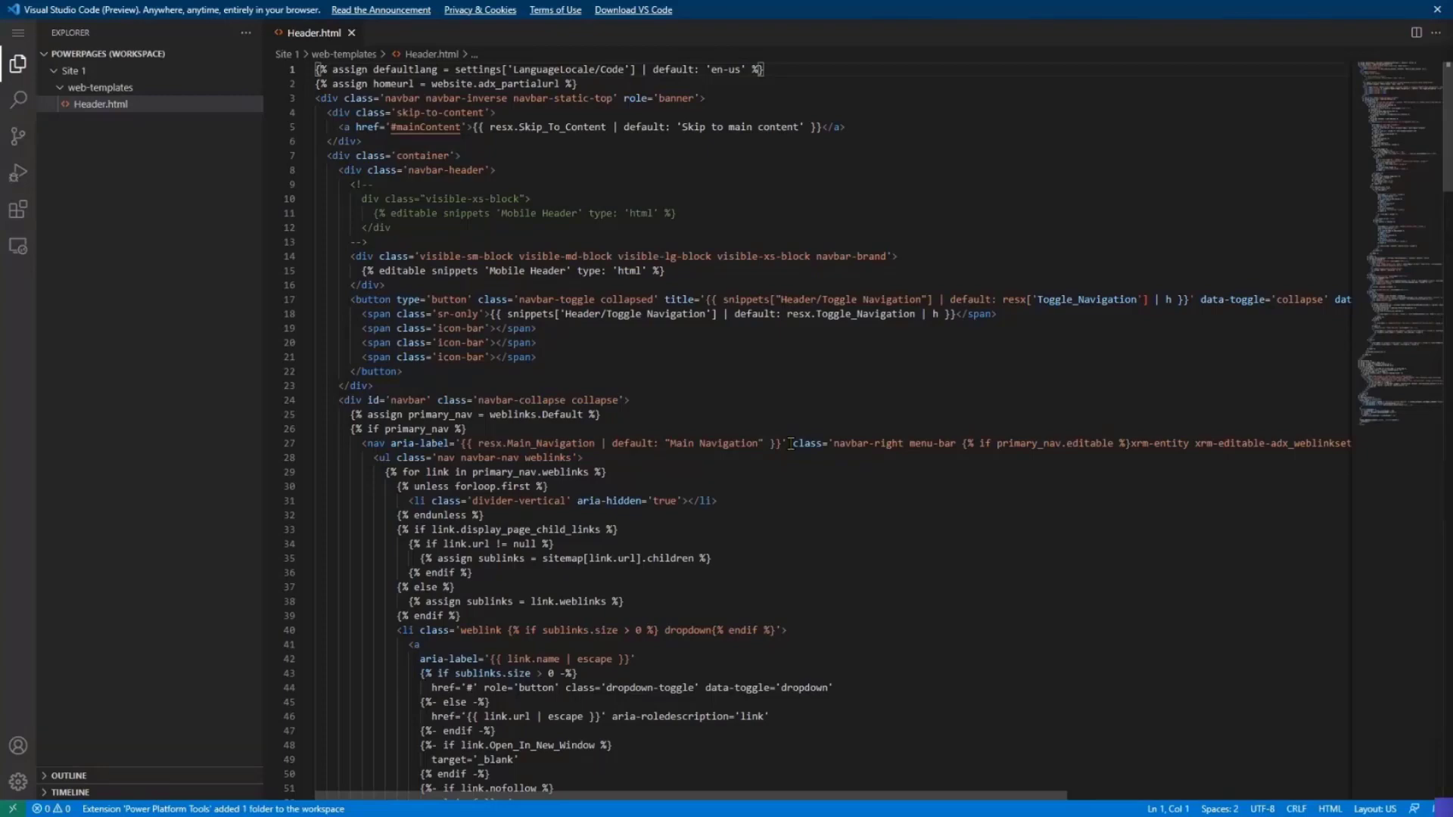
key("ctrl+plus")
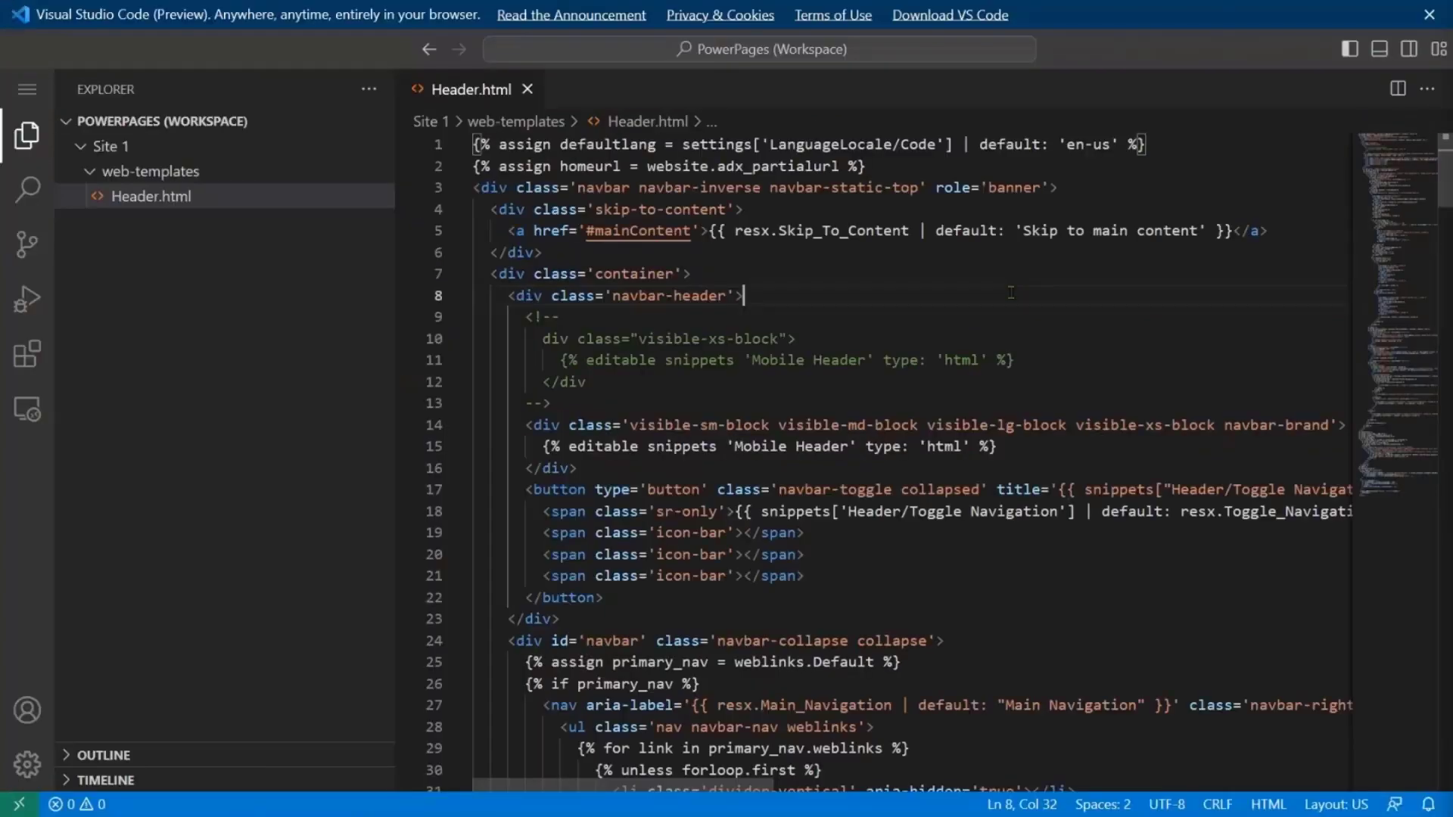
left_click(922, 286)
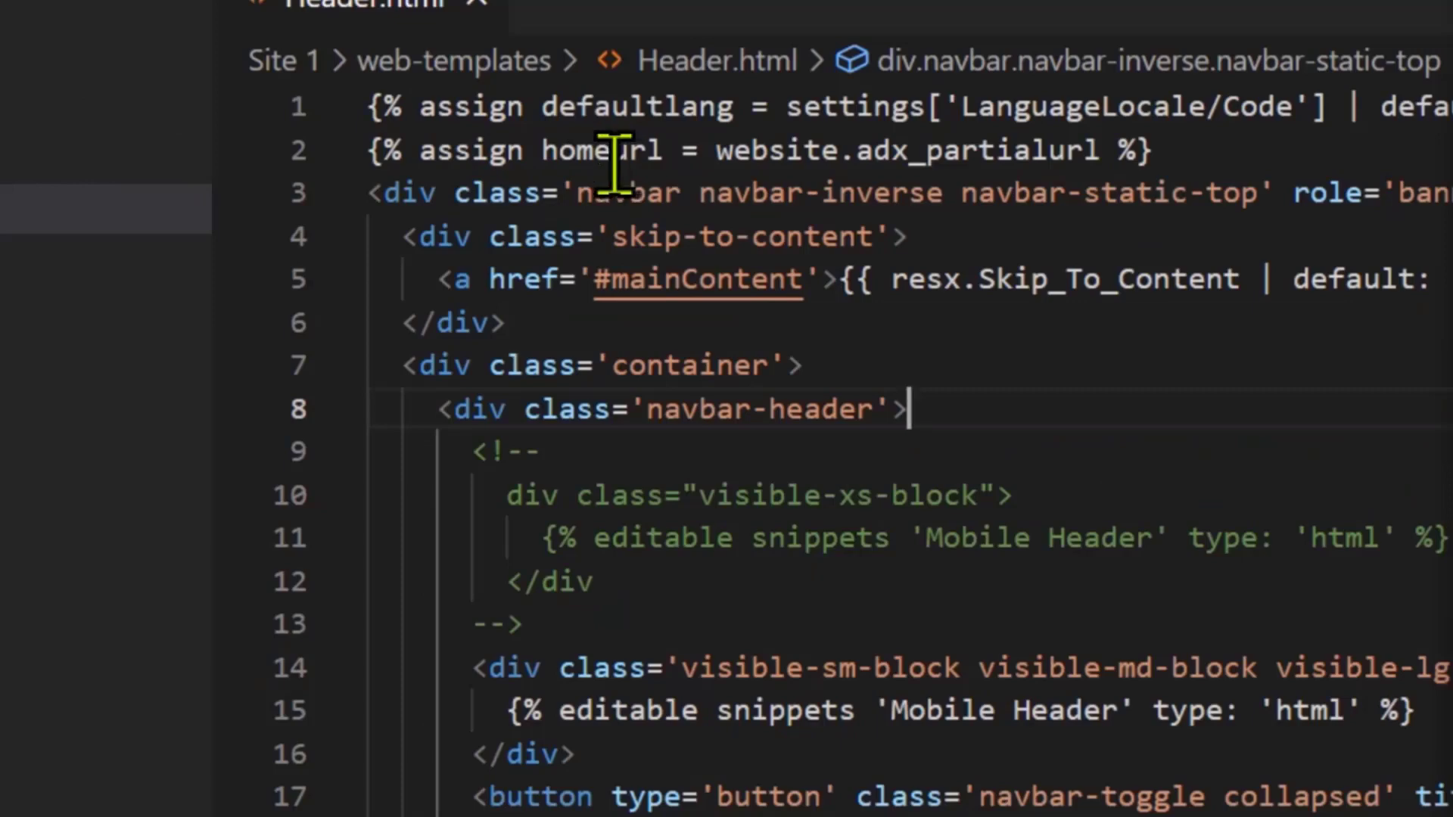
mouse_move(564, 168)
left_mouse_down()
mouse_move(1225, 208)
mouse_move(1287, 227)
left_mouse_up()
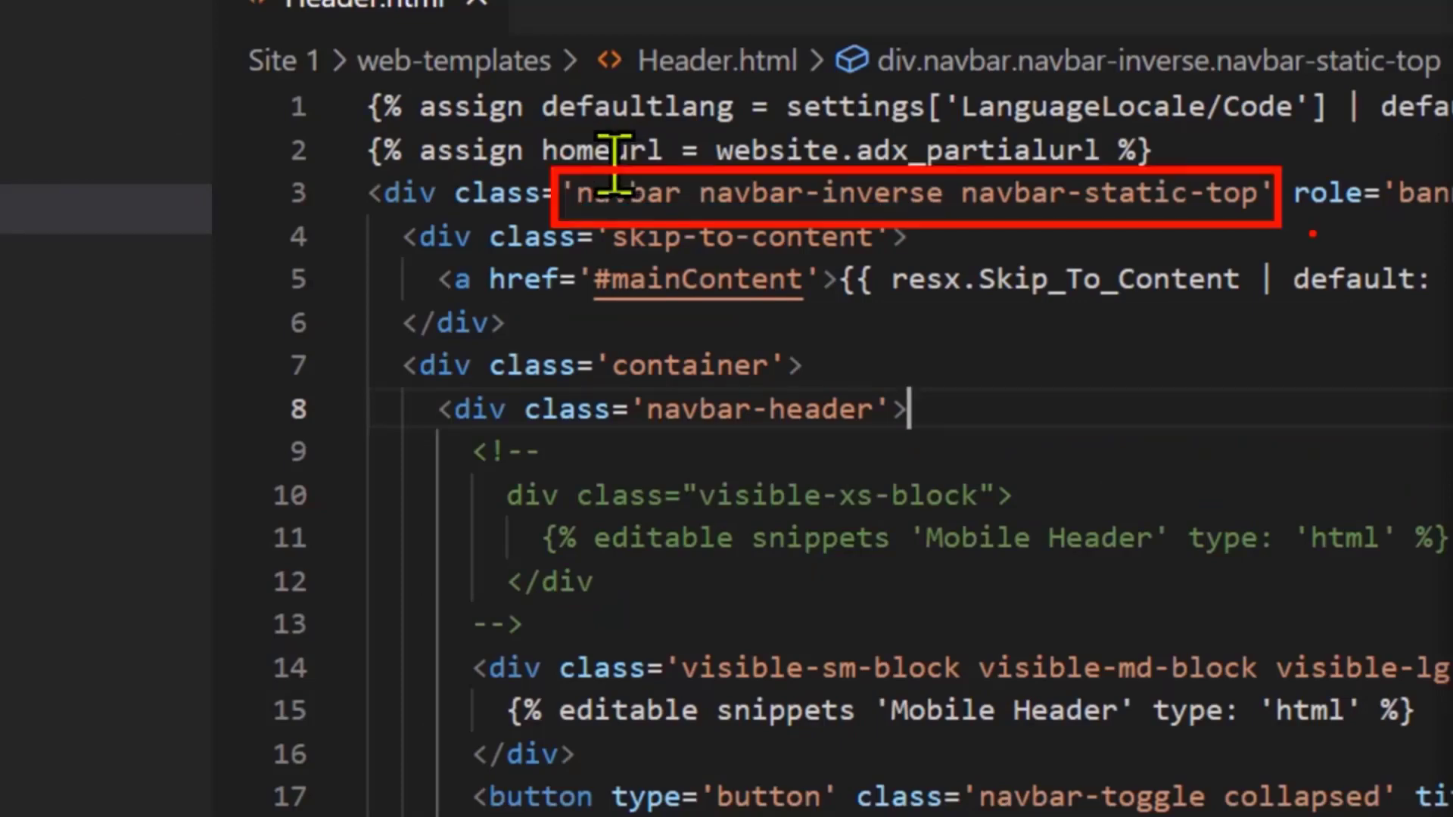
key("Escape")
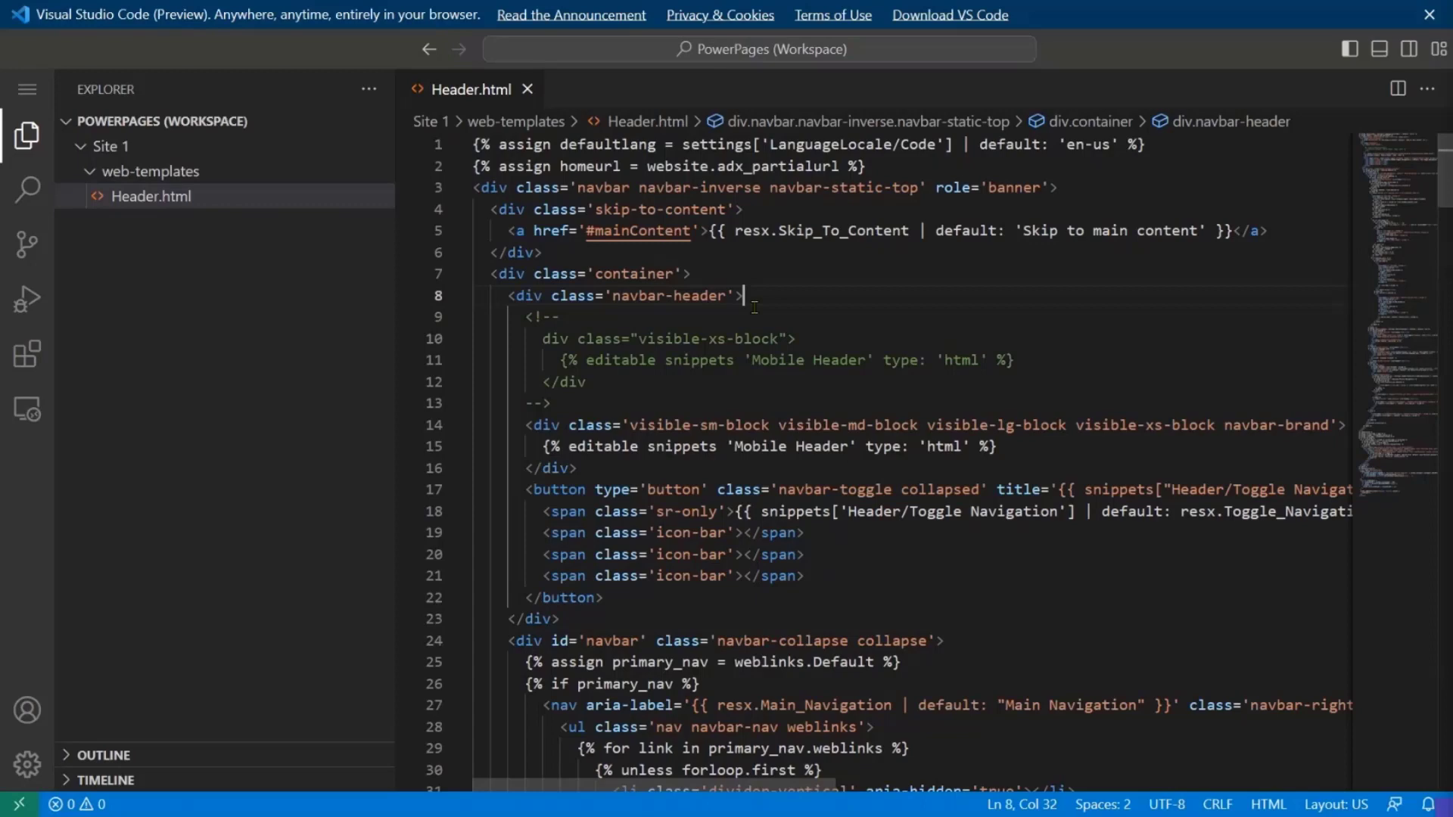
Search Header.html for 'snippets' and step through the 13 matches to line 134
left_click(935, 308)
key("ctrl+f")
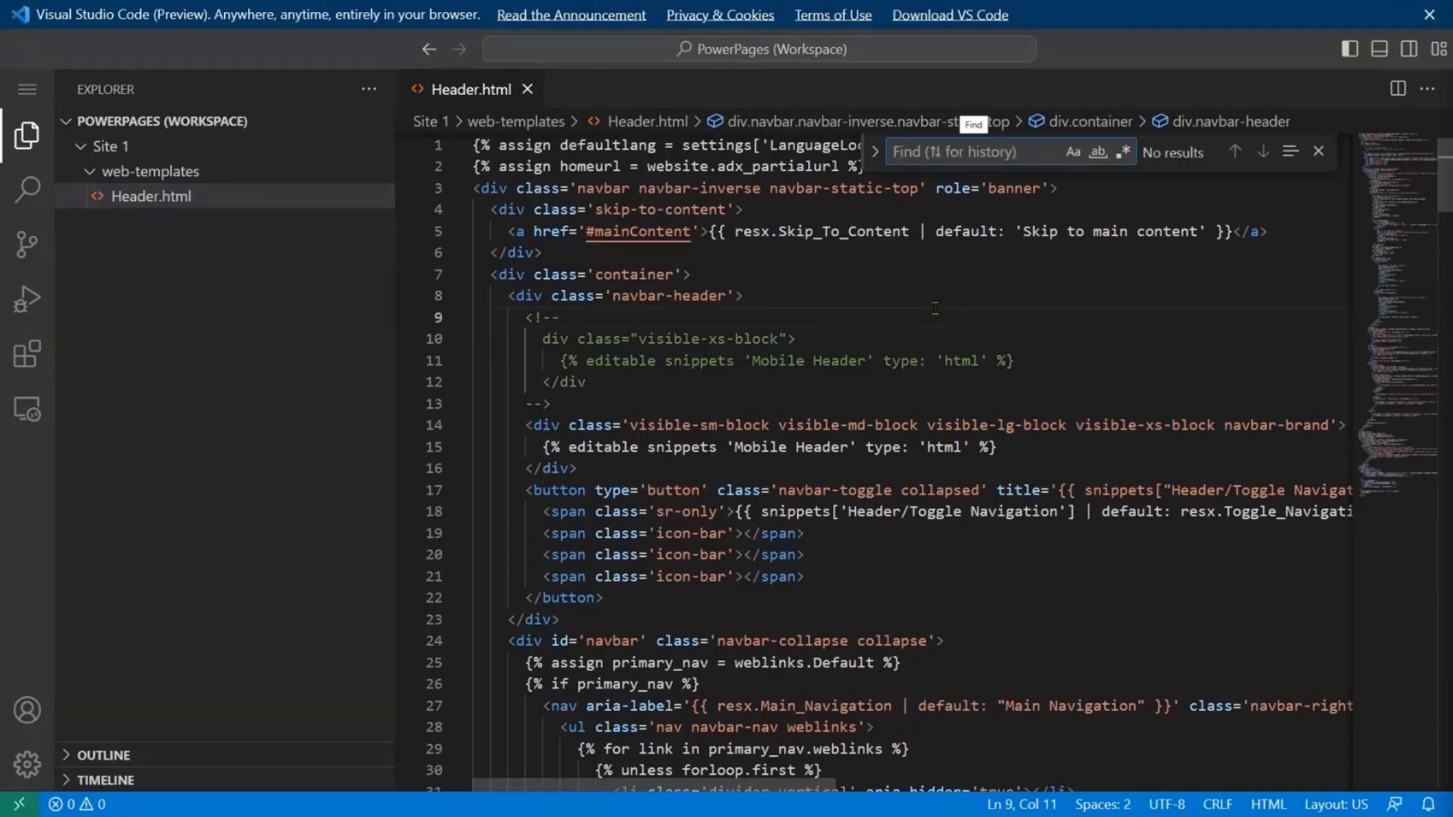
type("snip")
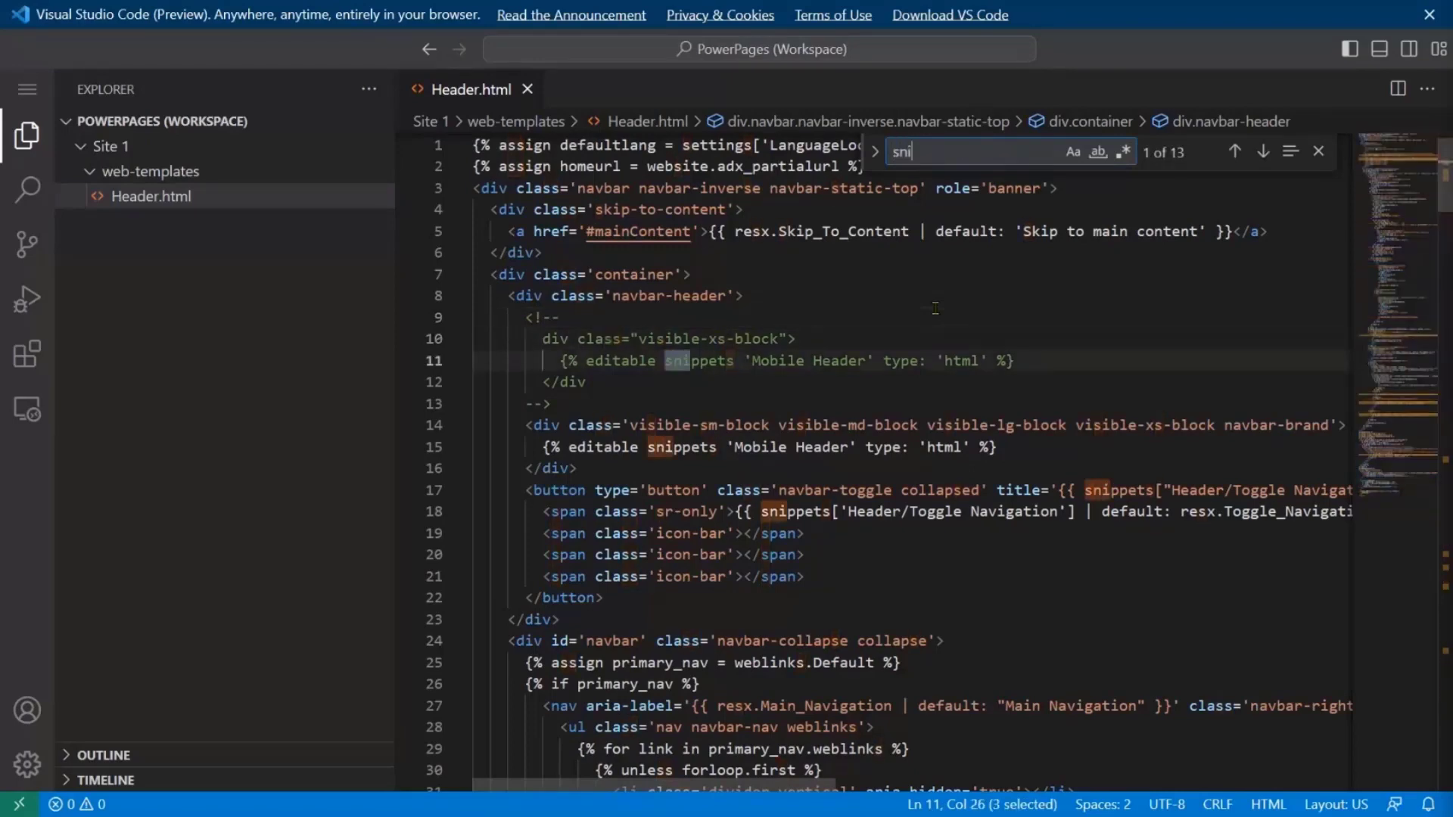
type("pets")
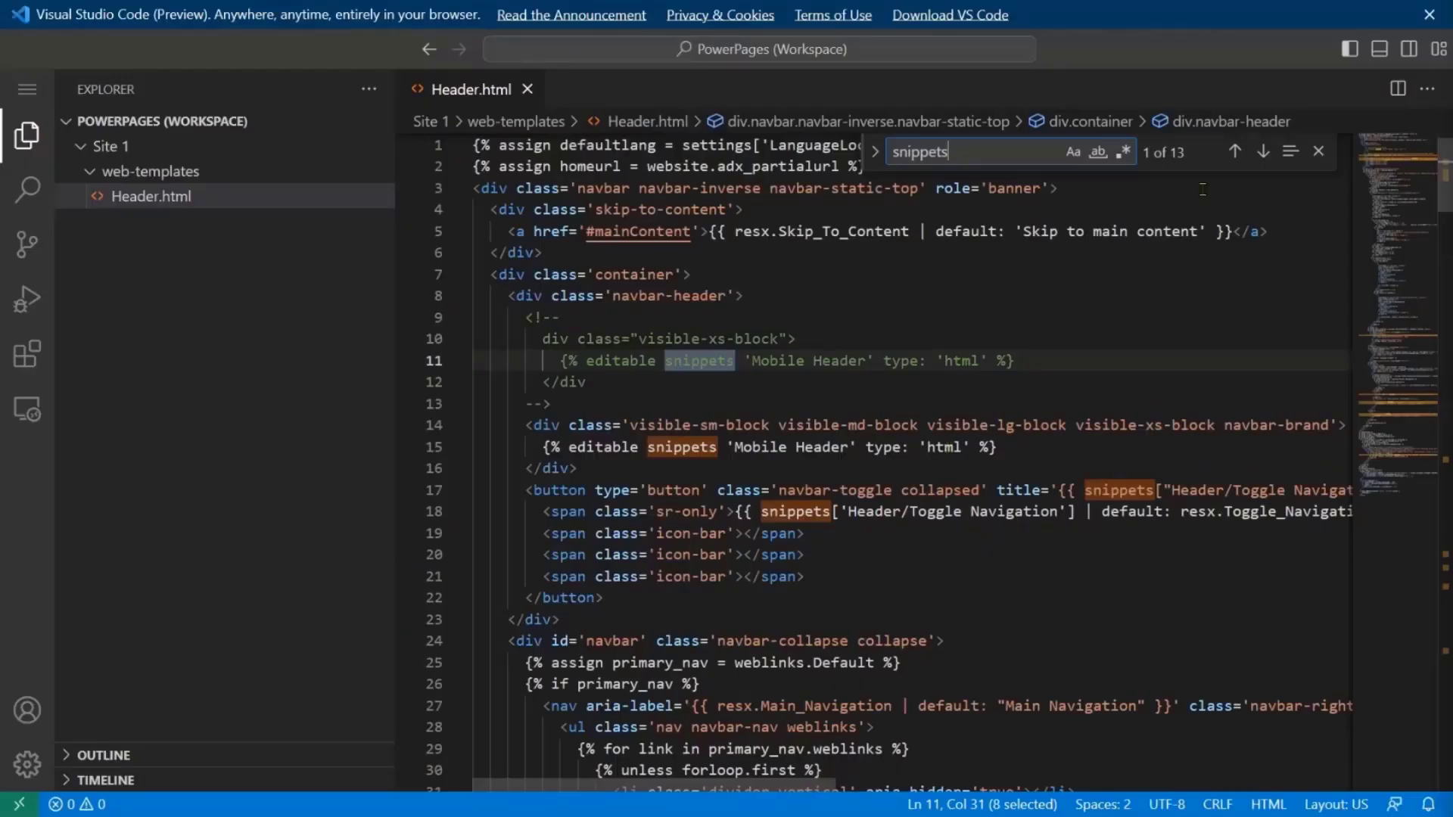
left_click(1262, 153)
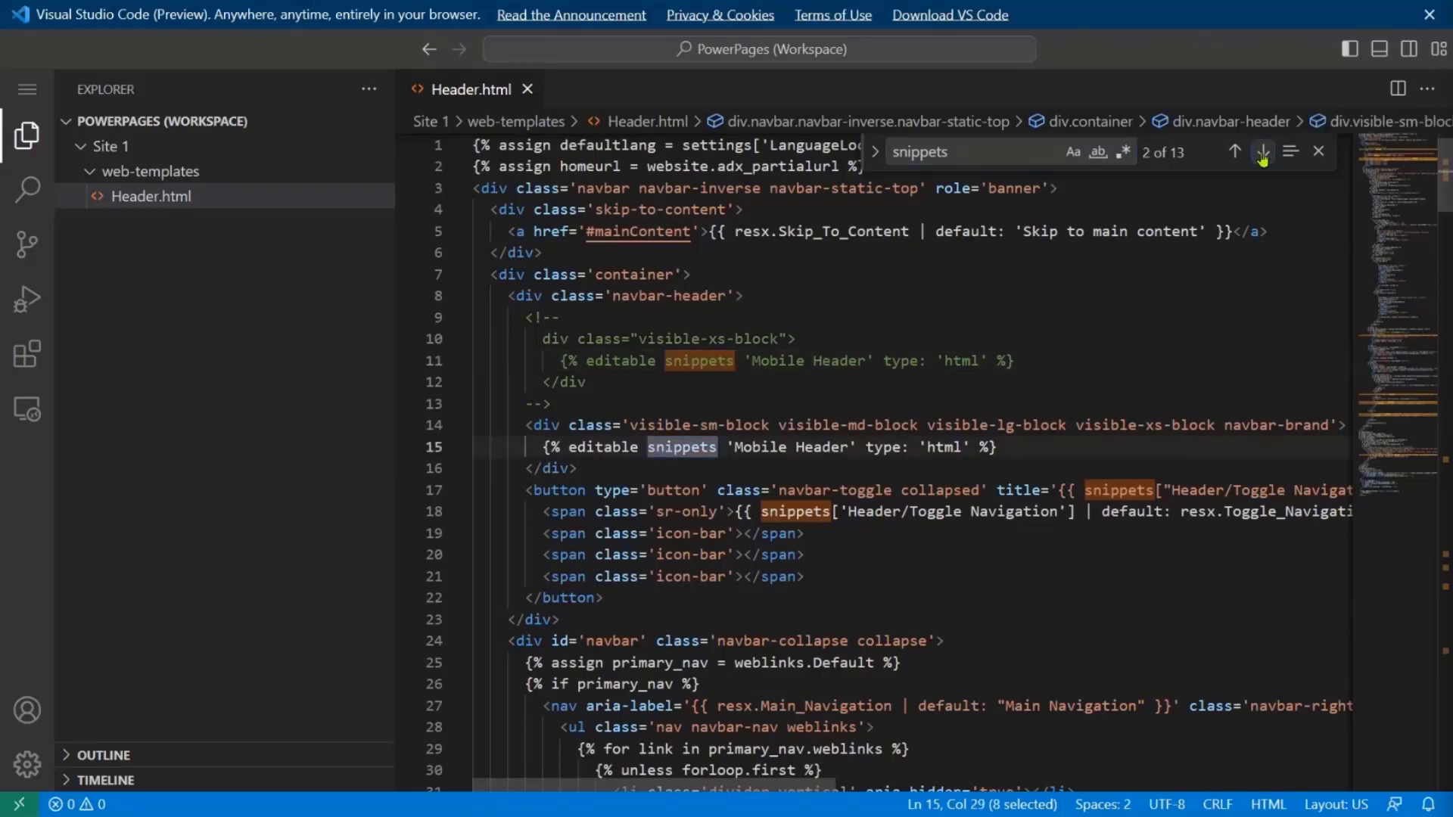
left_click(1262, 152)
left_click(1263, 152)
left_click(1262, 152)
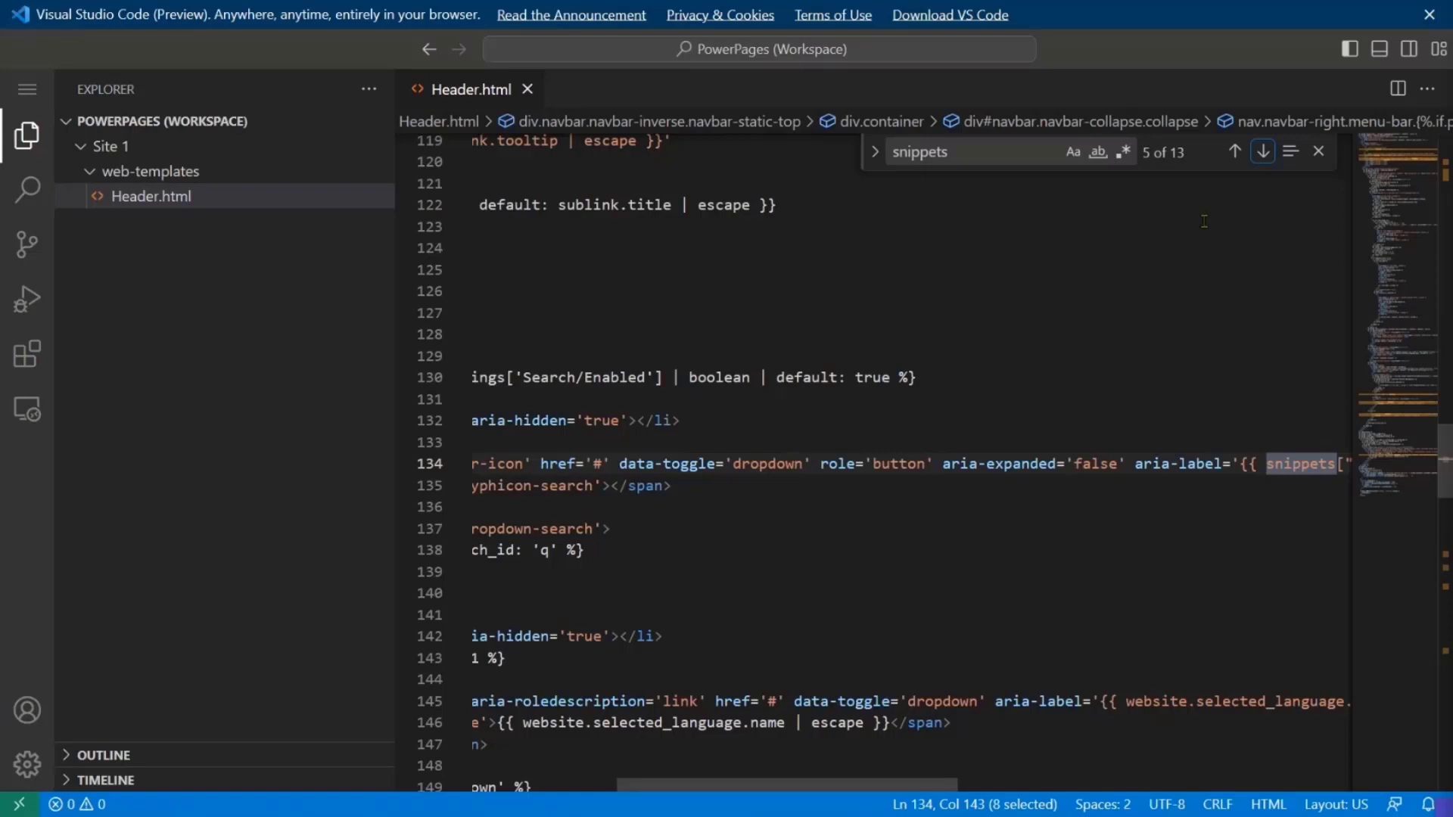
key("Escape")
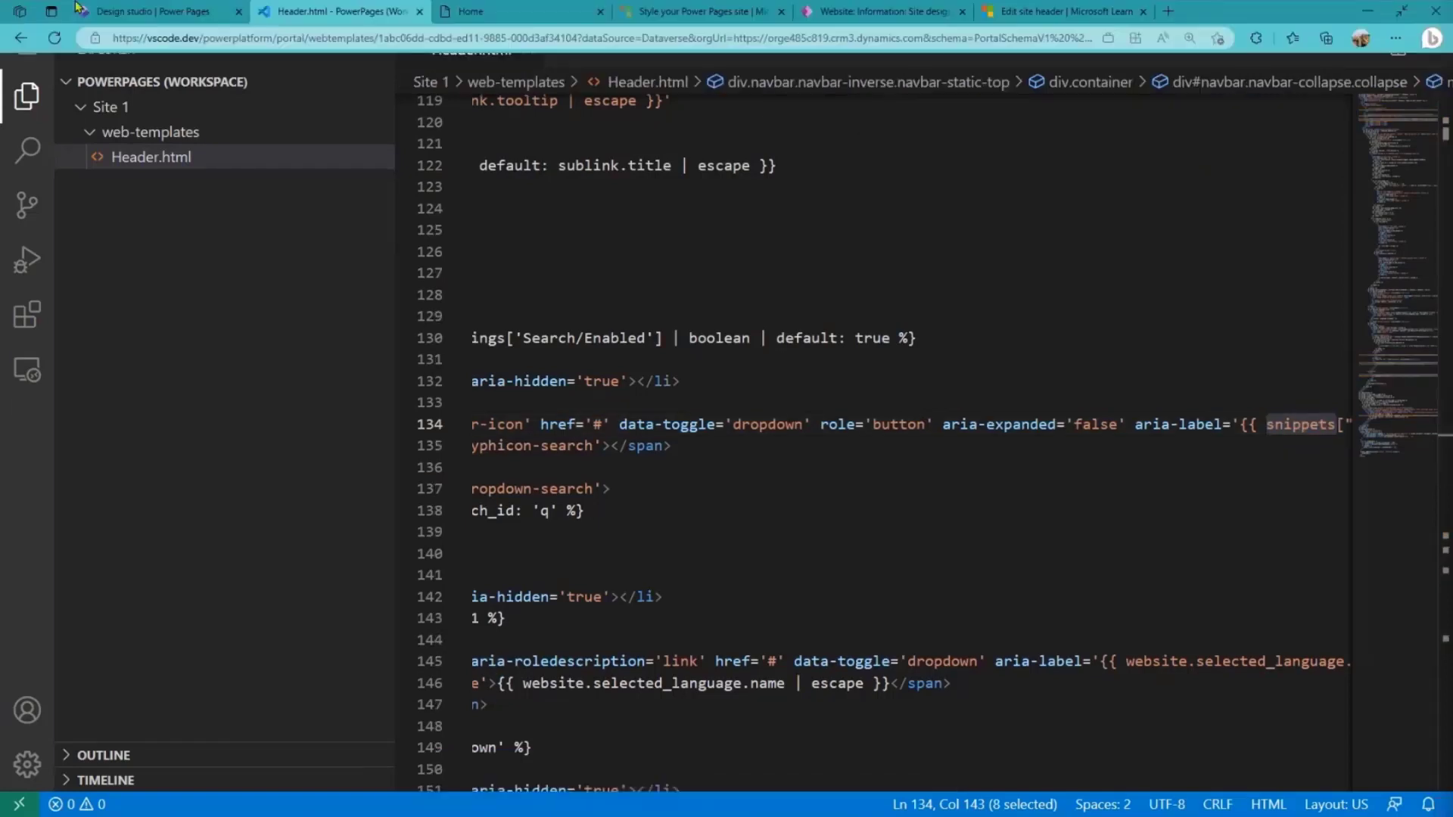
Dismiss the code-editing notice and open Site design 004 in Portal Management
left_click(118, 11)
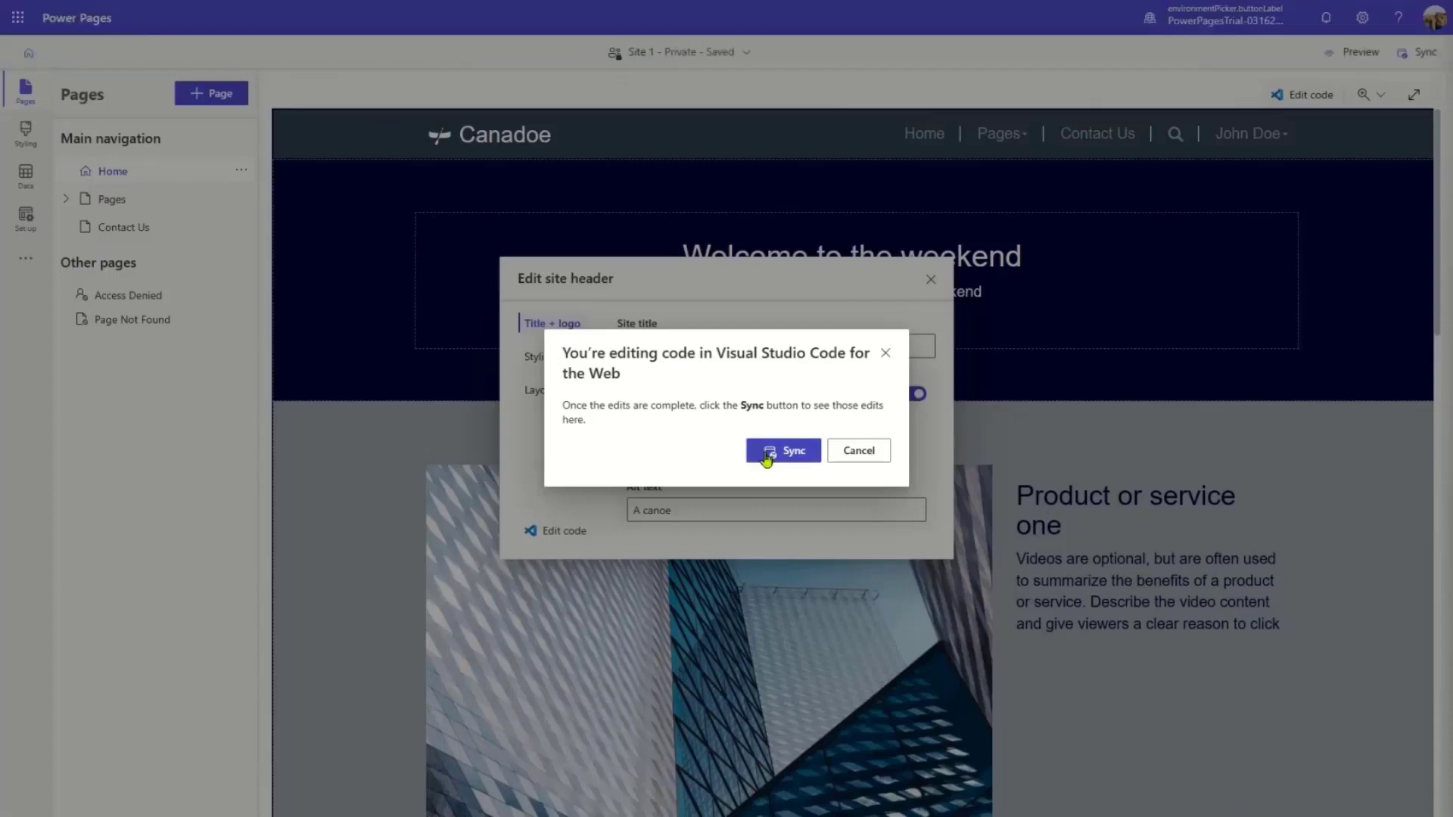
left_click(859, 451)
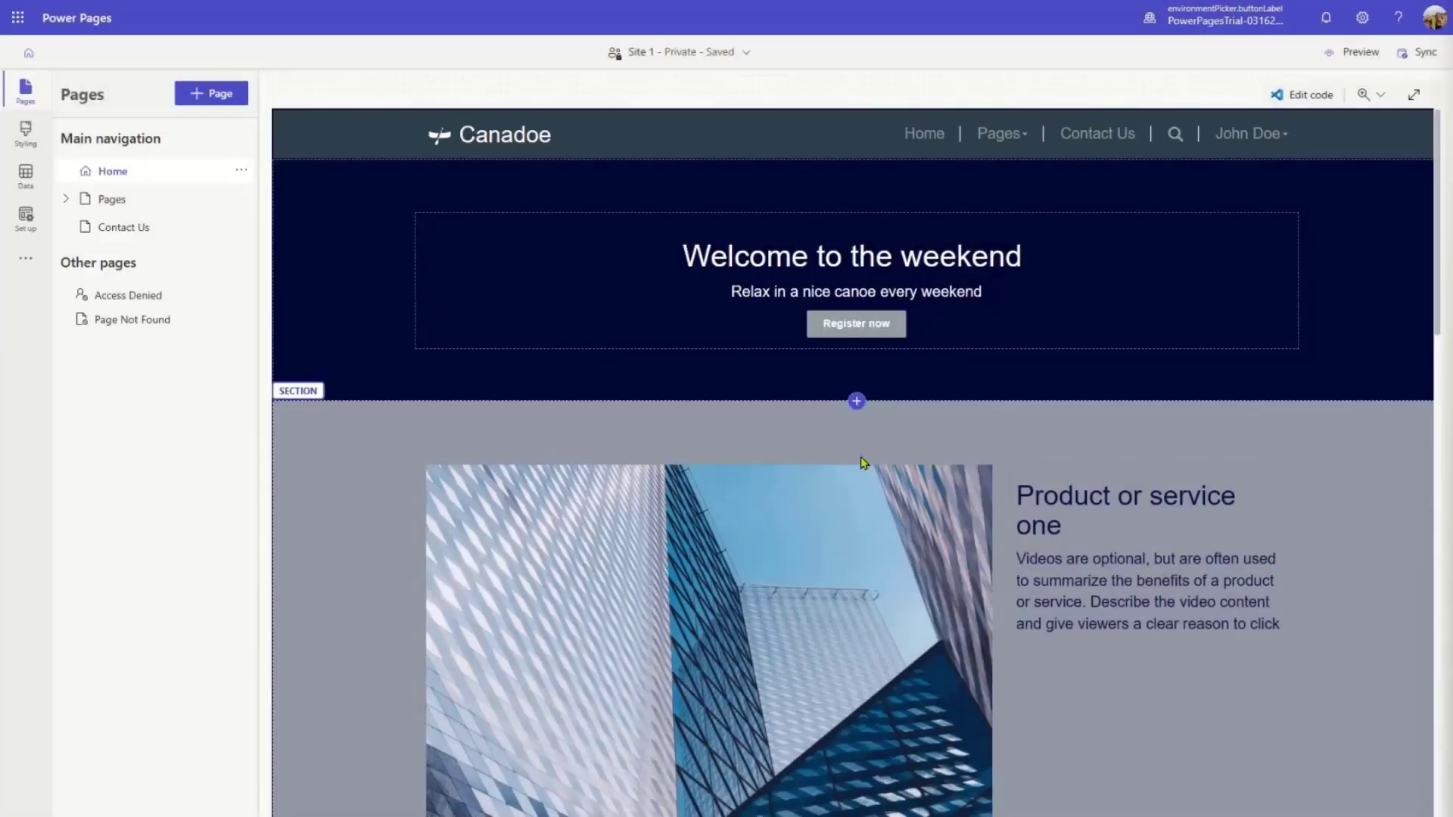
left_click(25, 266)
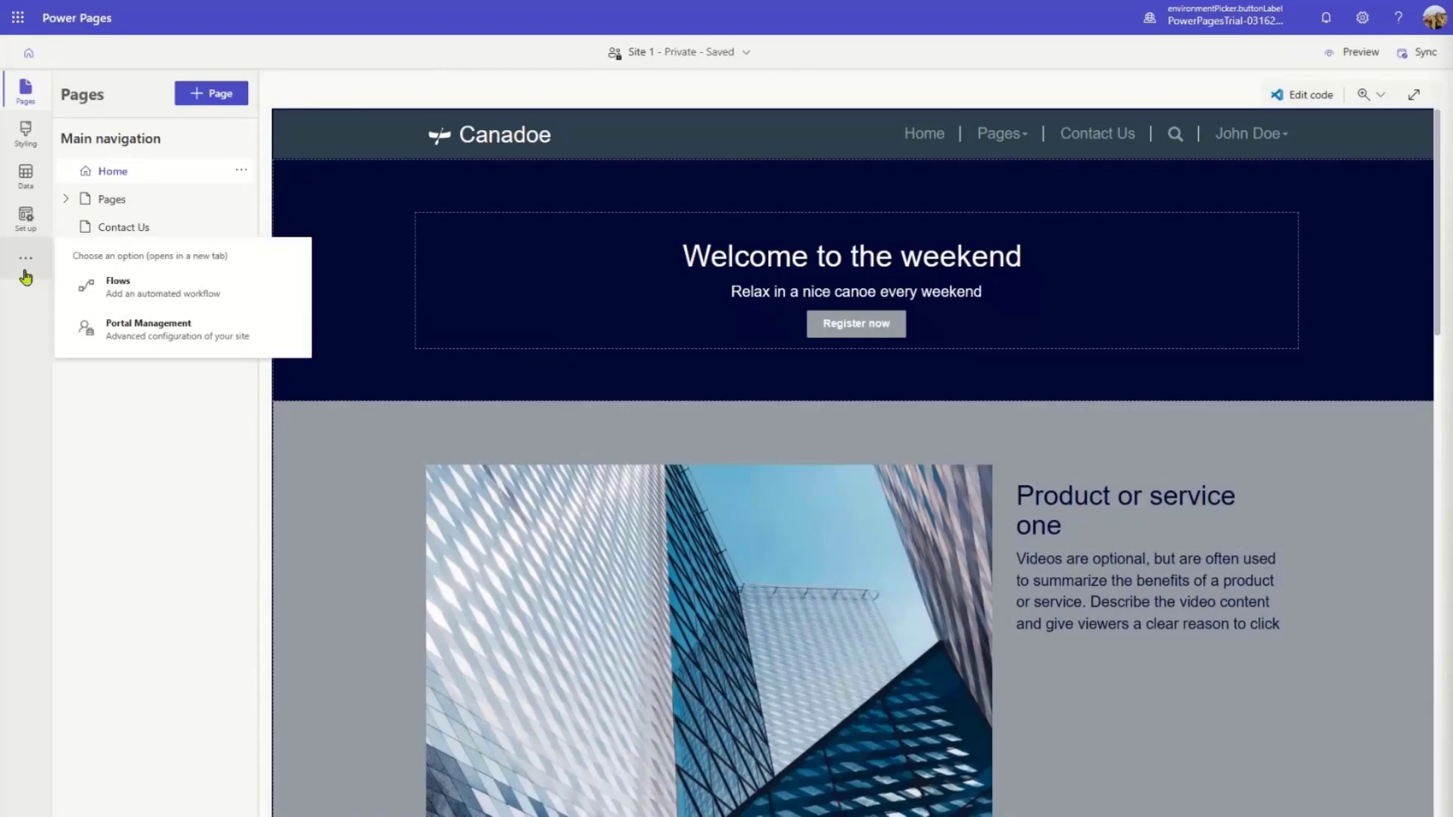
left_click(218, 347)
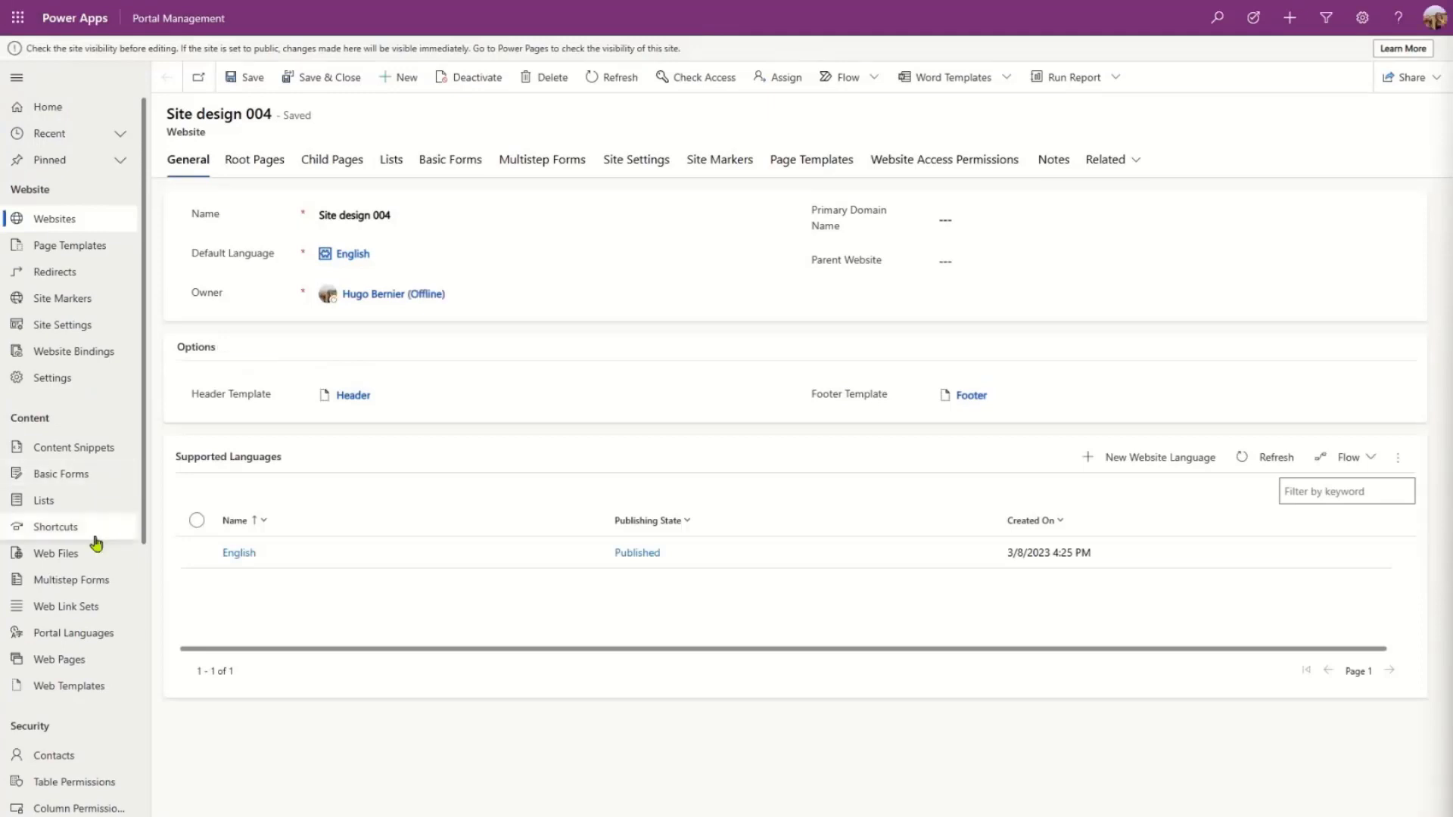
Filter Content Snippets by website Site design 004 and open the Mobile Header snippet
left_click(107, 452)
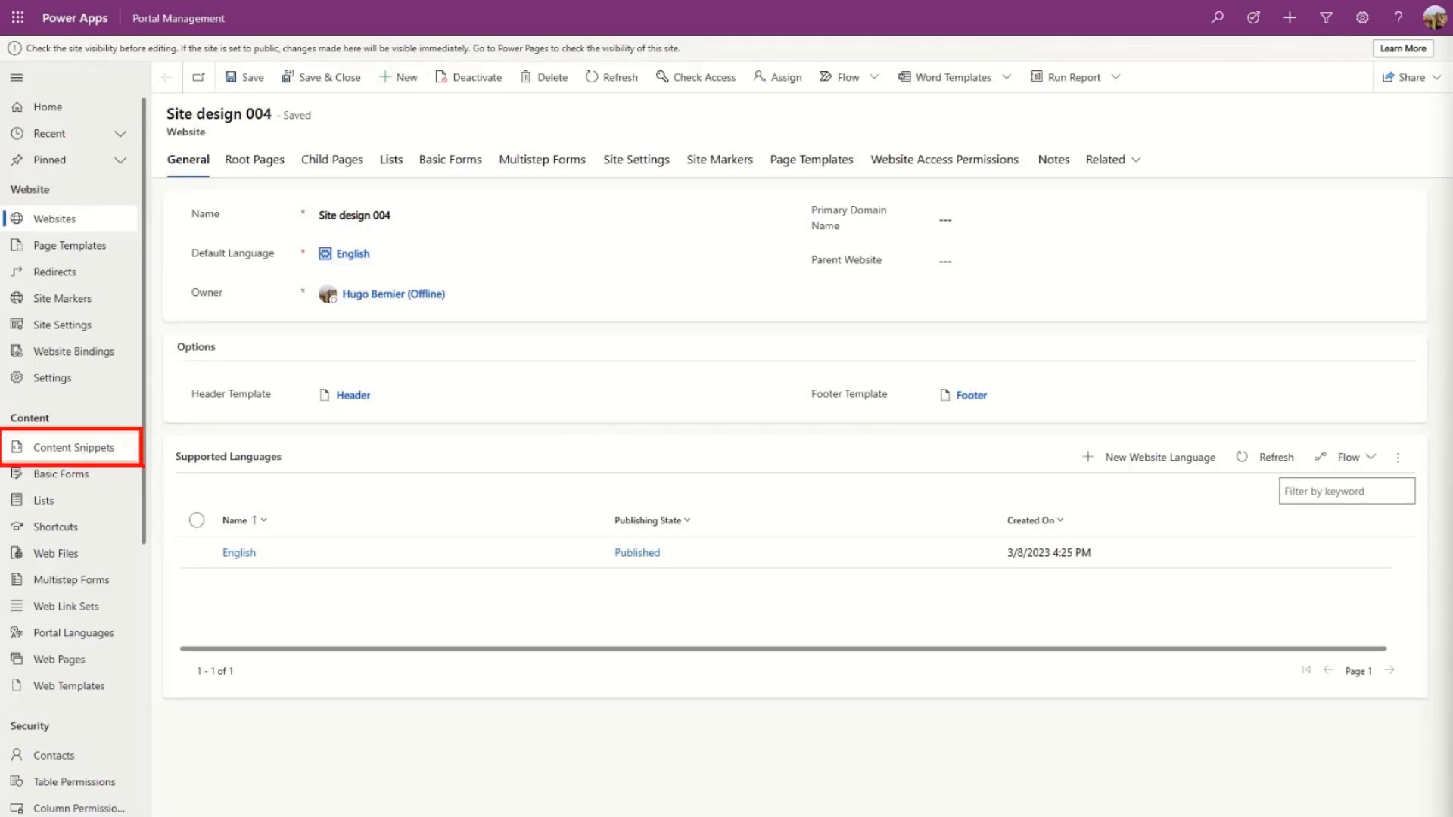
left_click(107, 453)
left_click(590, 154)
left_click(598, 230)
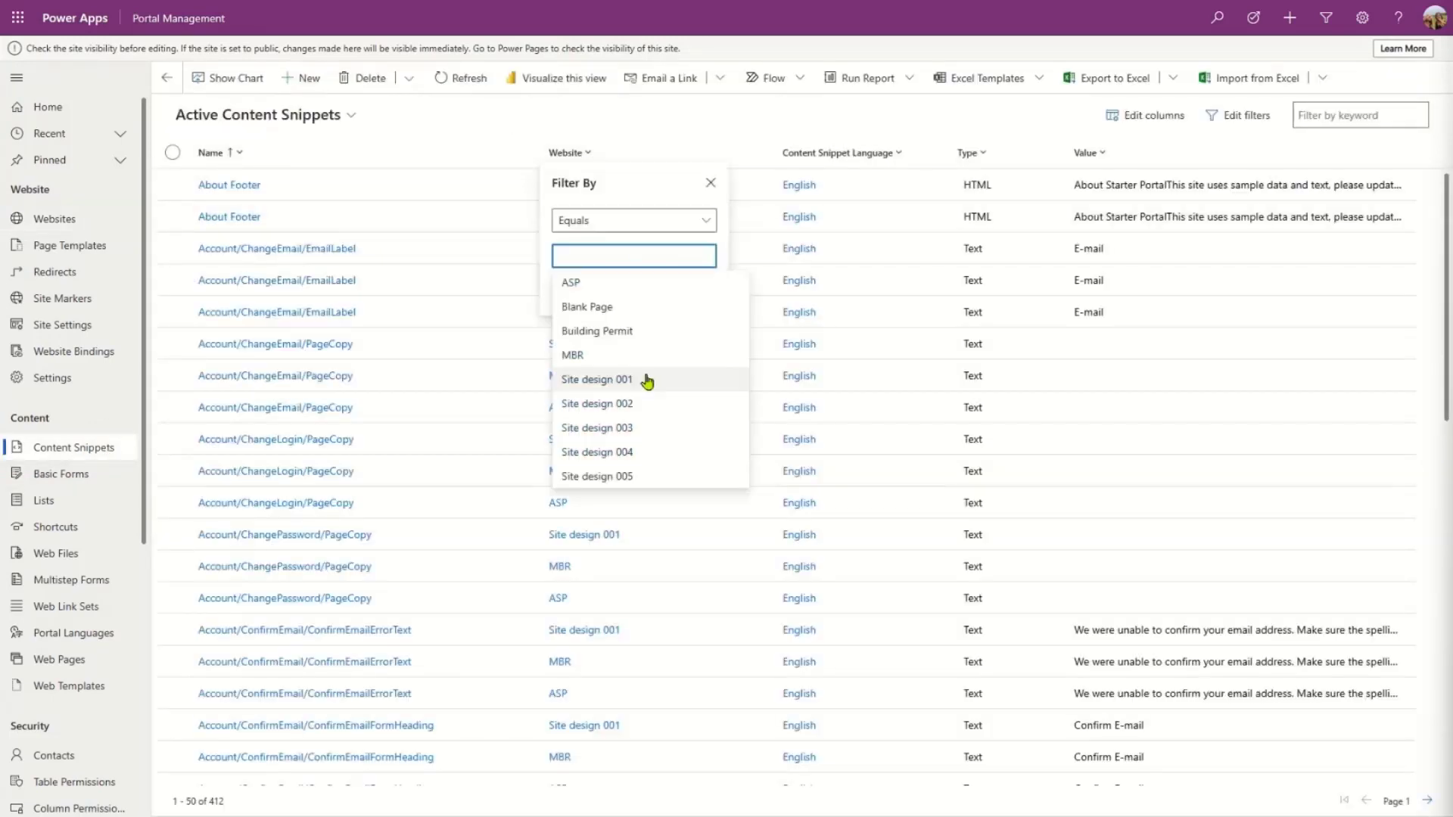
left_click(642, 451)
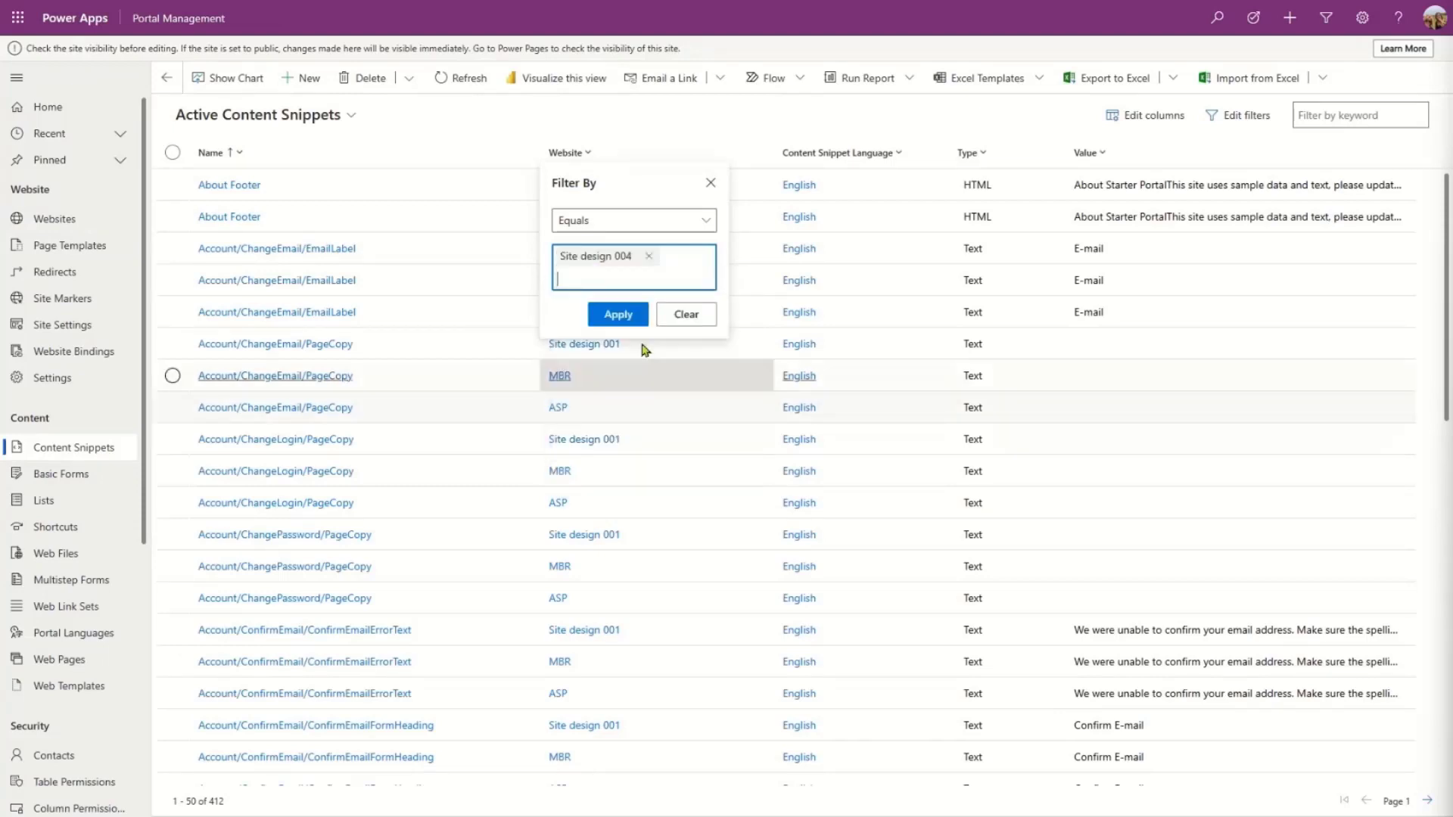
left_click(617, 314)
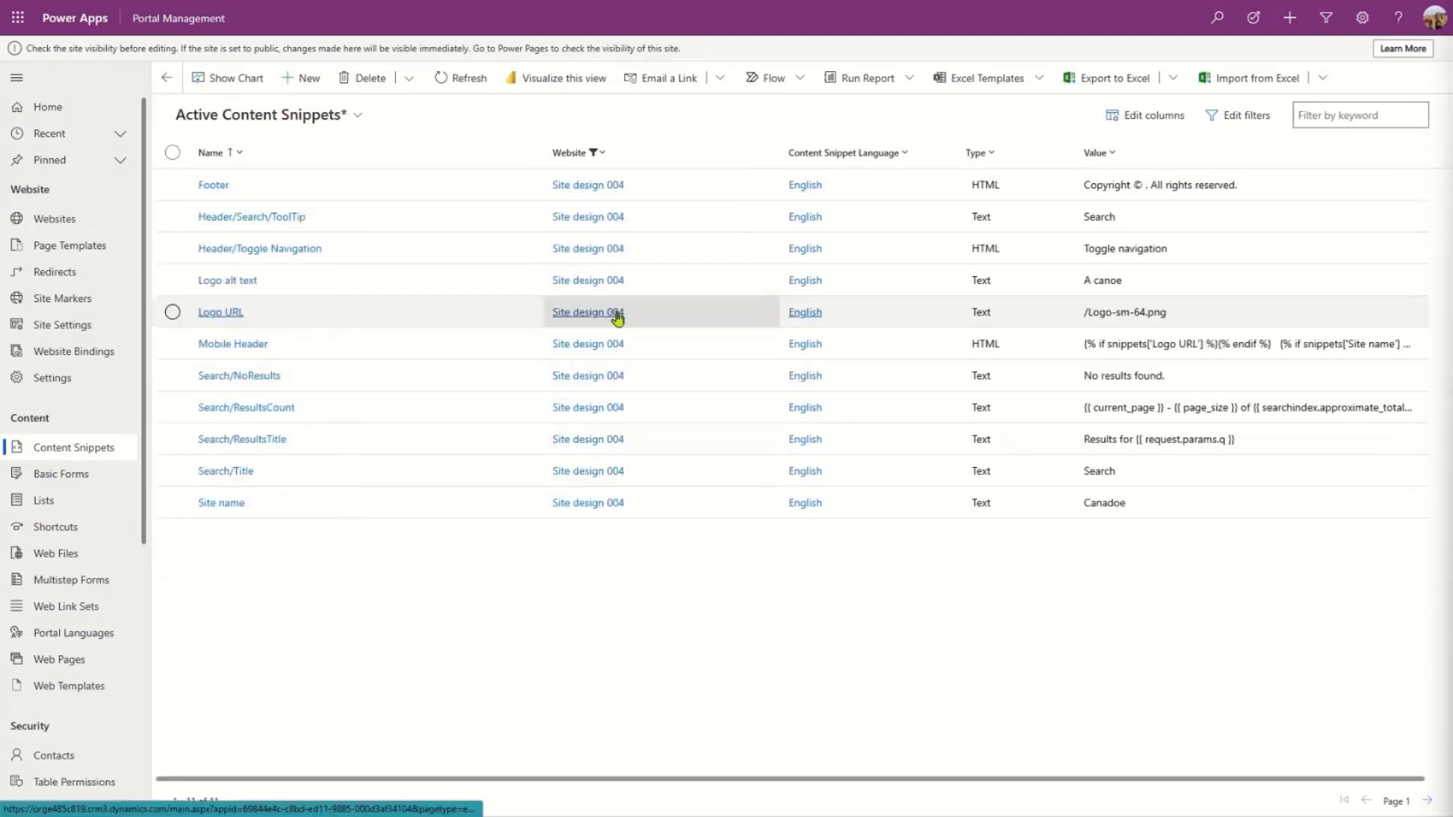
left_click(1191, 507)
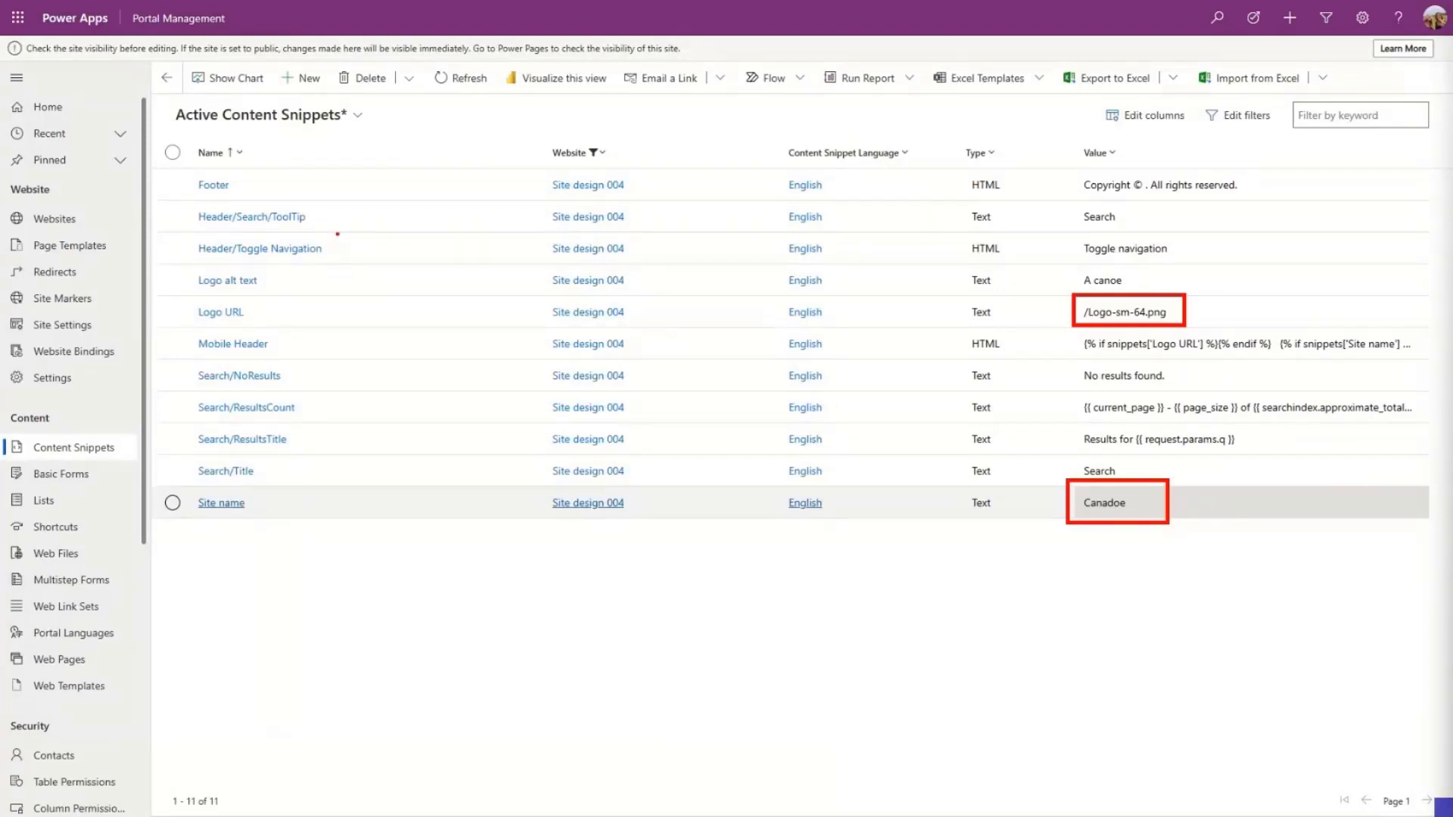
left_click(235, 343)
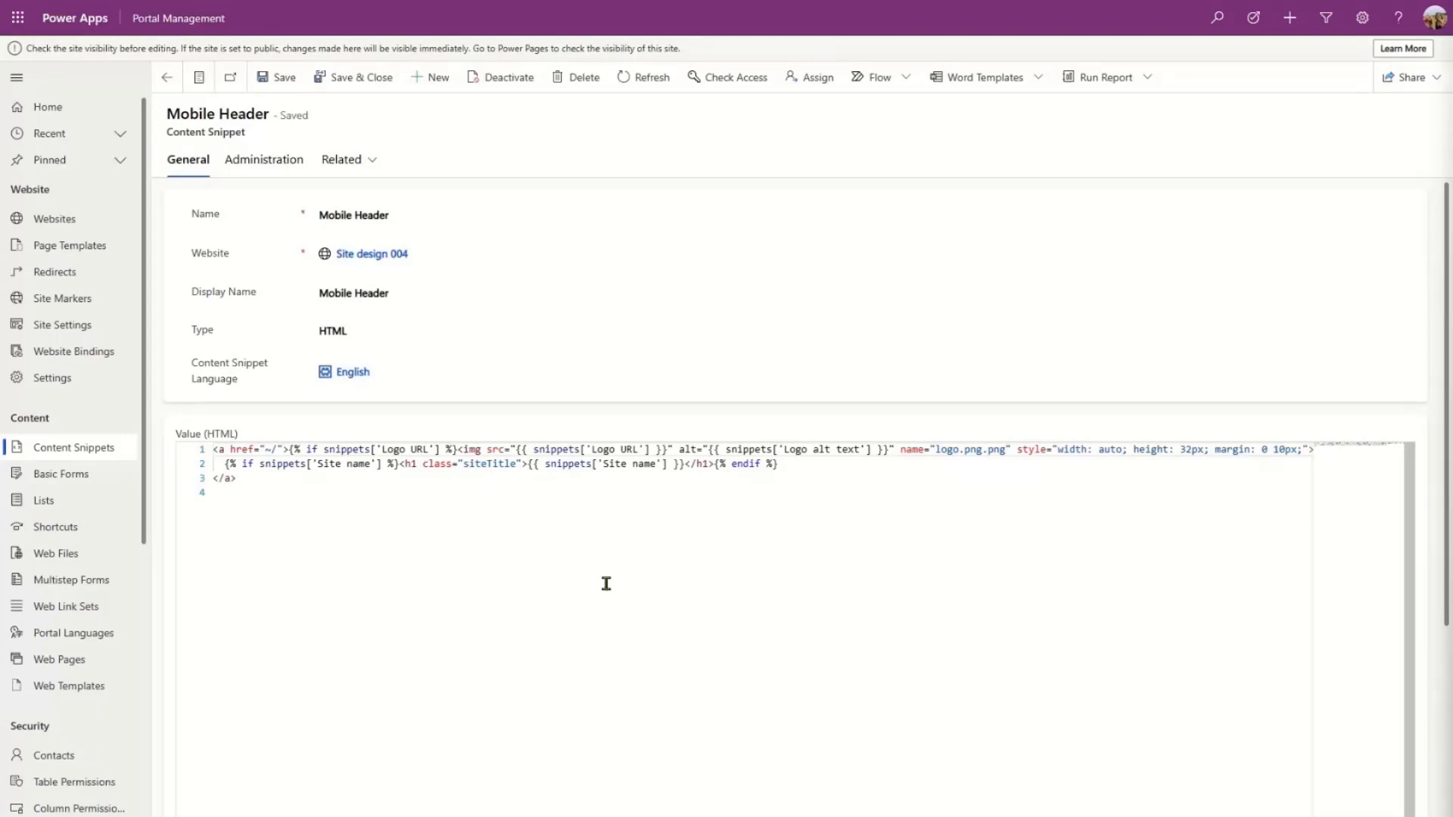
Return to the Power Pages design studio showing the Canadoe home page
mouse_move(203, 6)
left_click(151, 13)
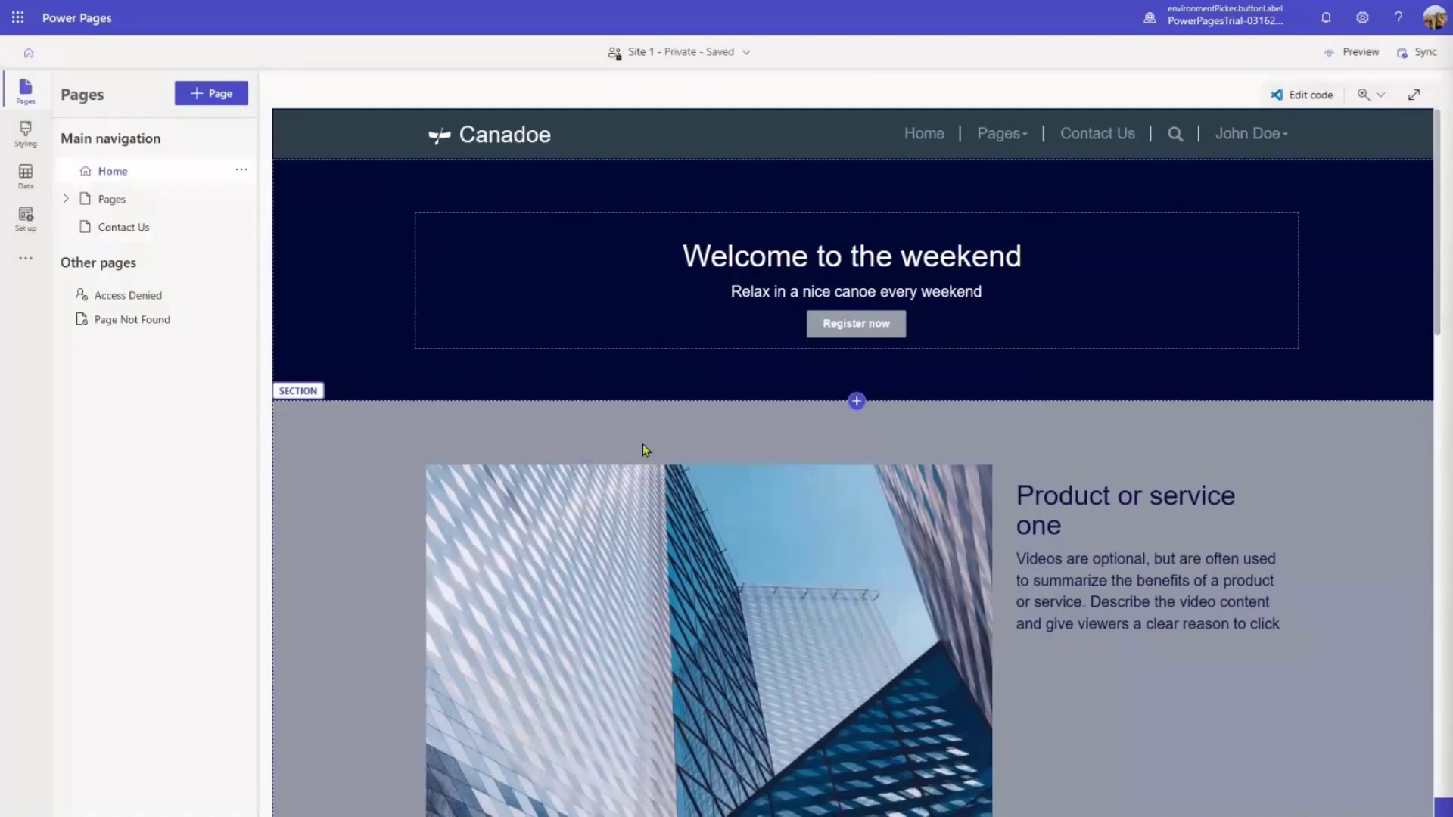
Replace the hero section's dark blue background with the img-section1-intro sunset image
left_click(492, 356)
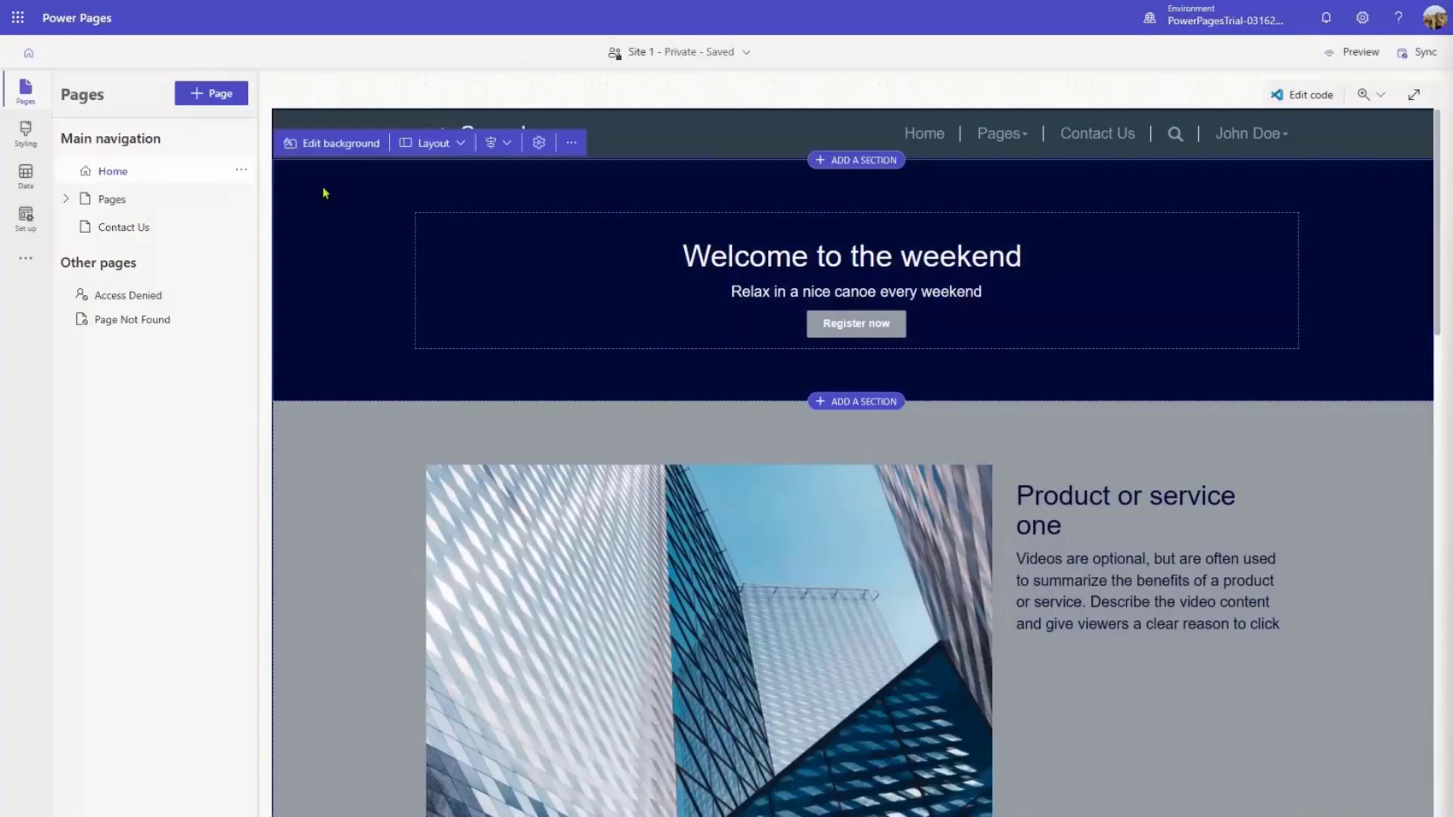
left_click(340, 144)
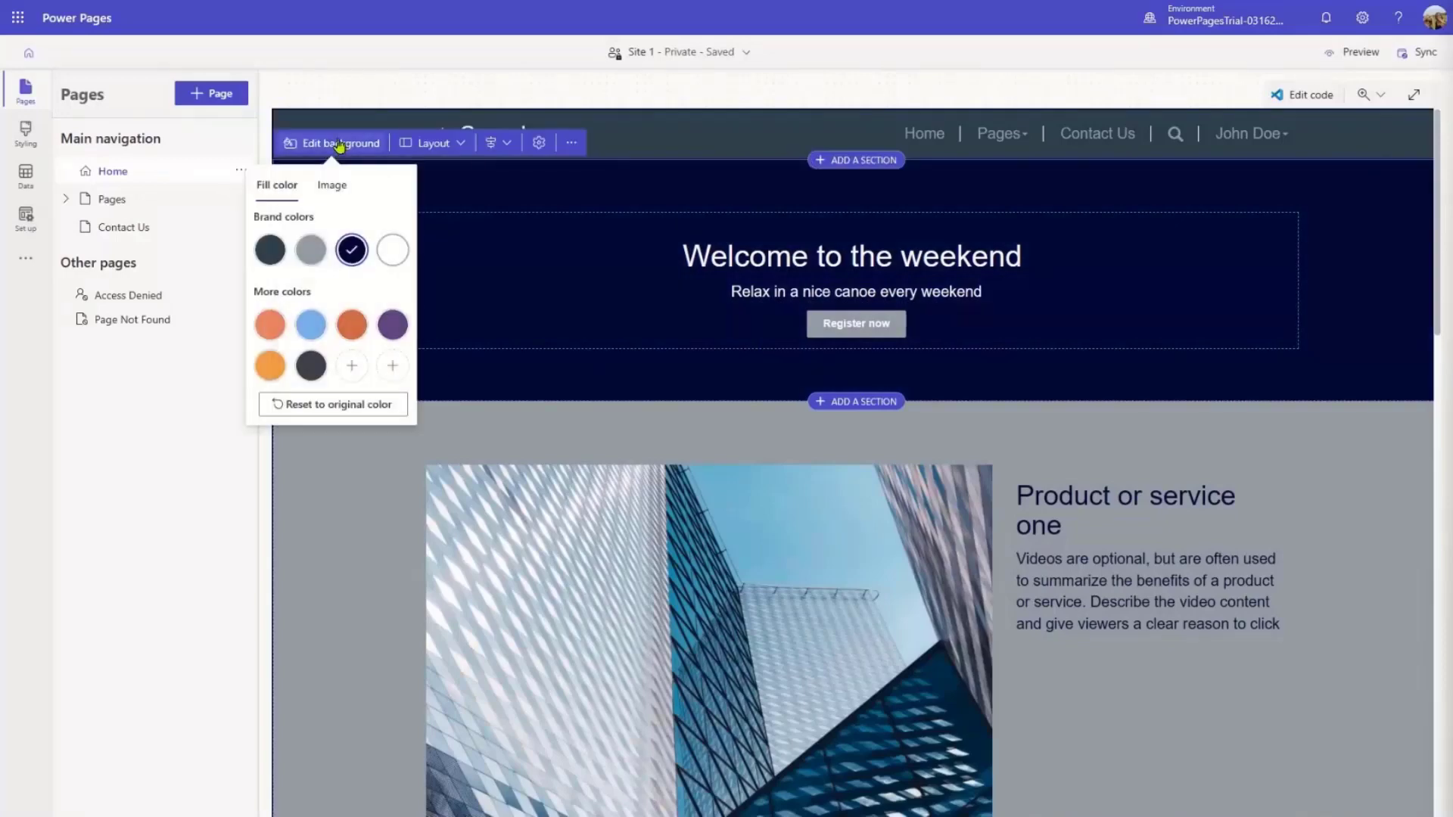
left_click(330, 188)
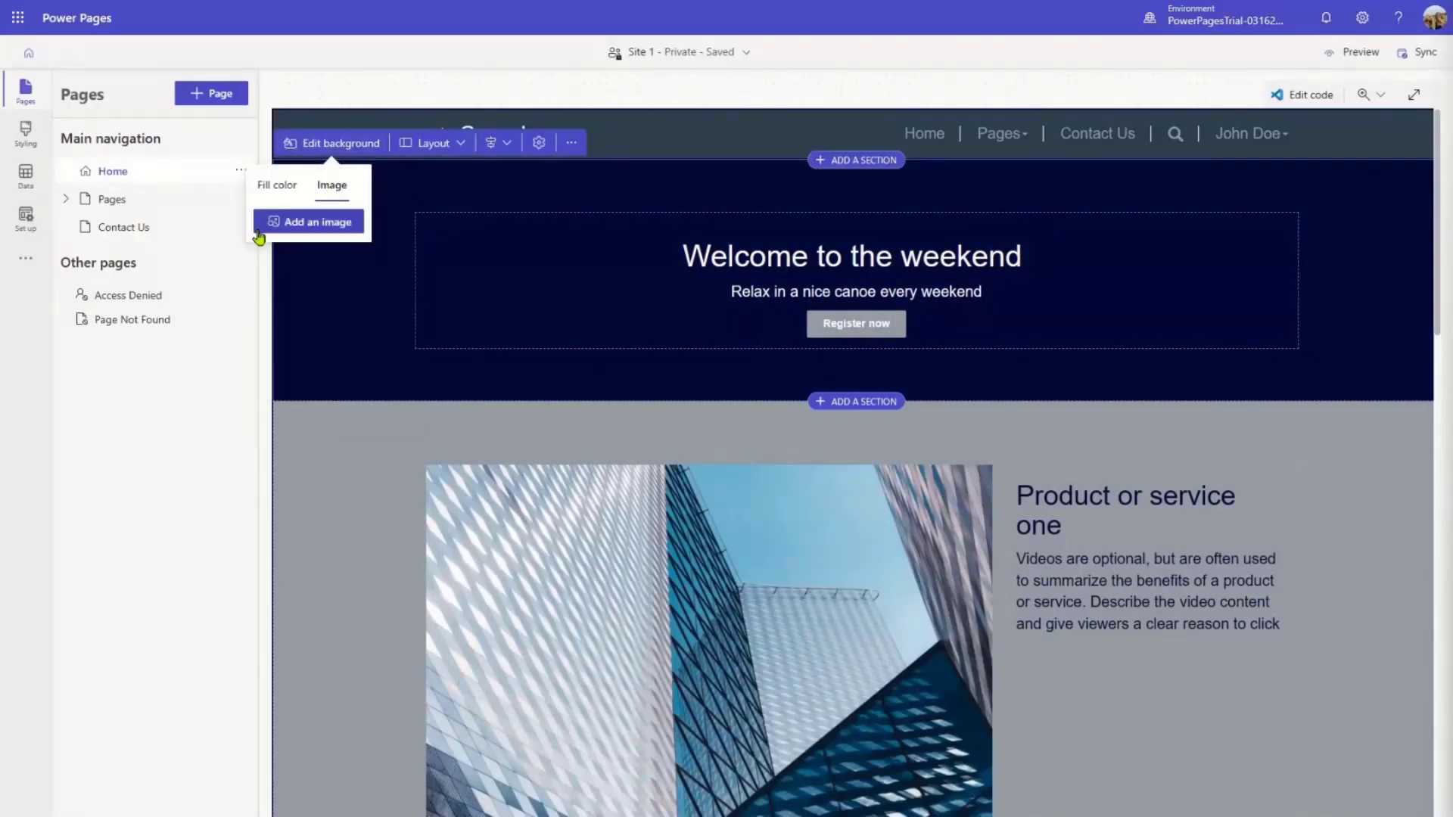
left_click(312, 227)
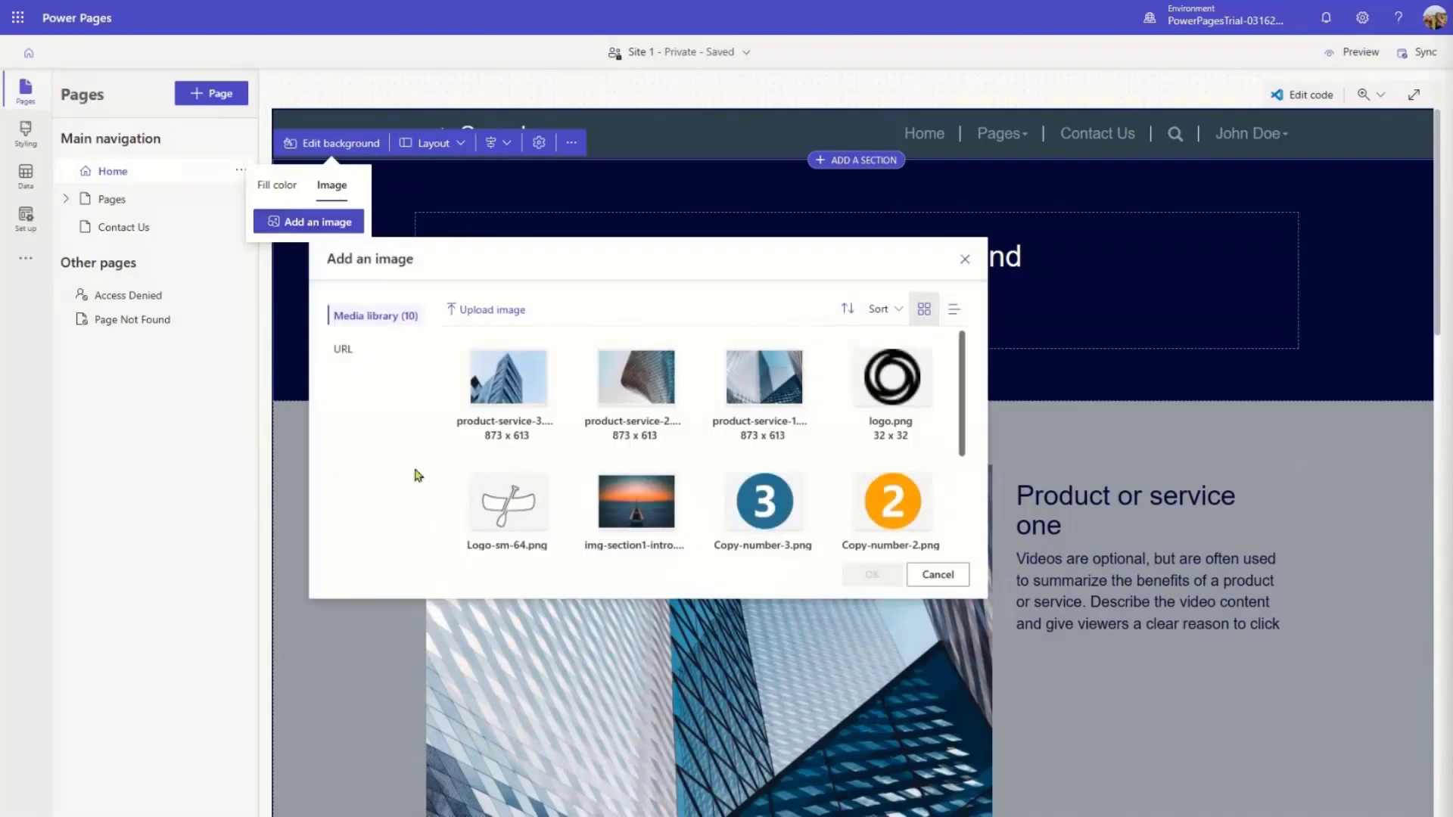
left_click(644, 512)
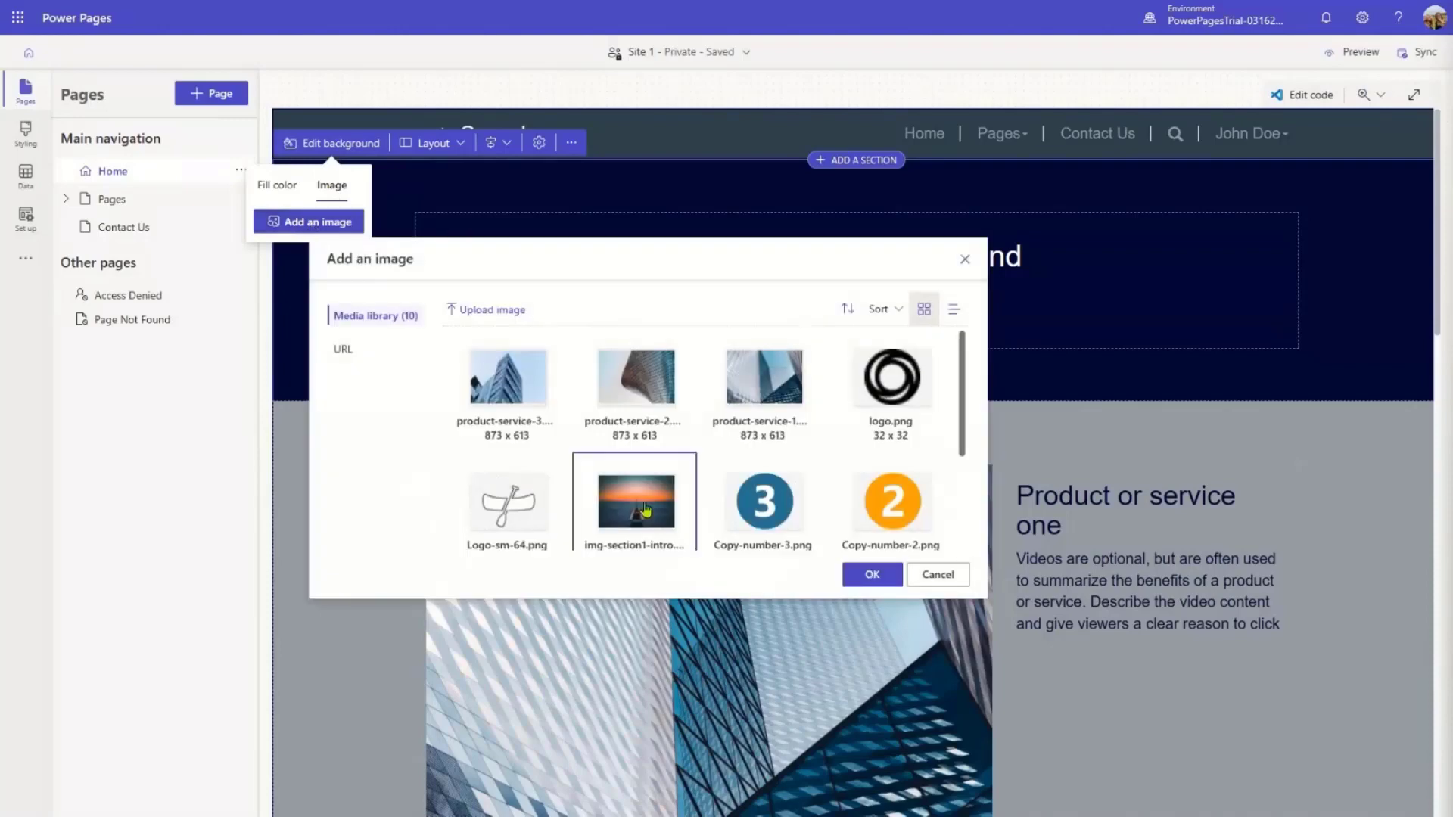
left_click(874, 575)
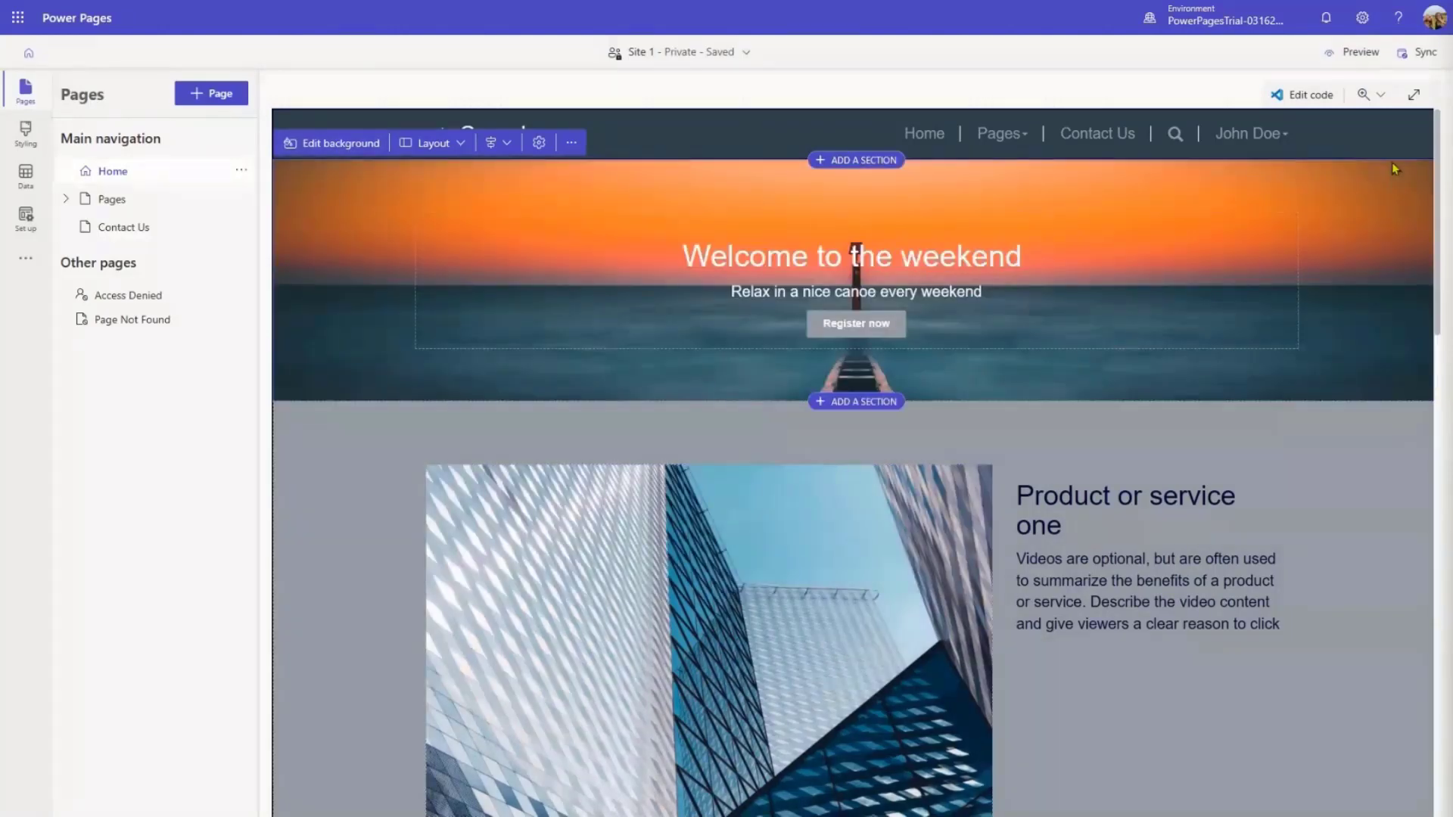
left_click(1361, 55)
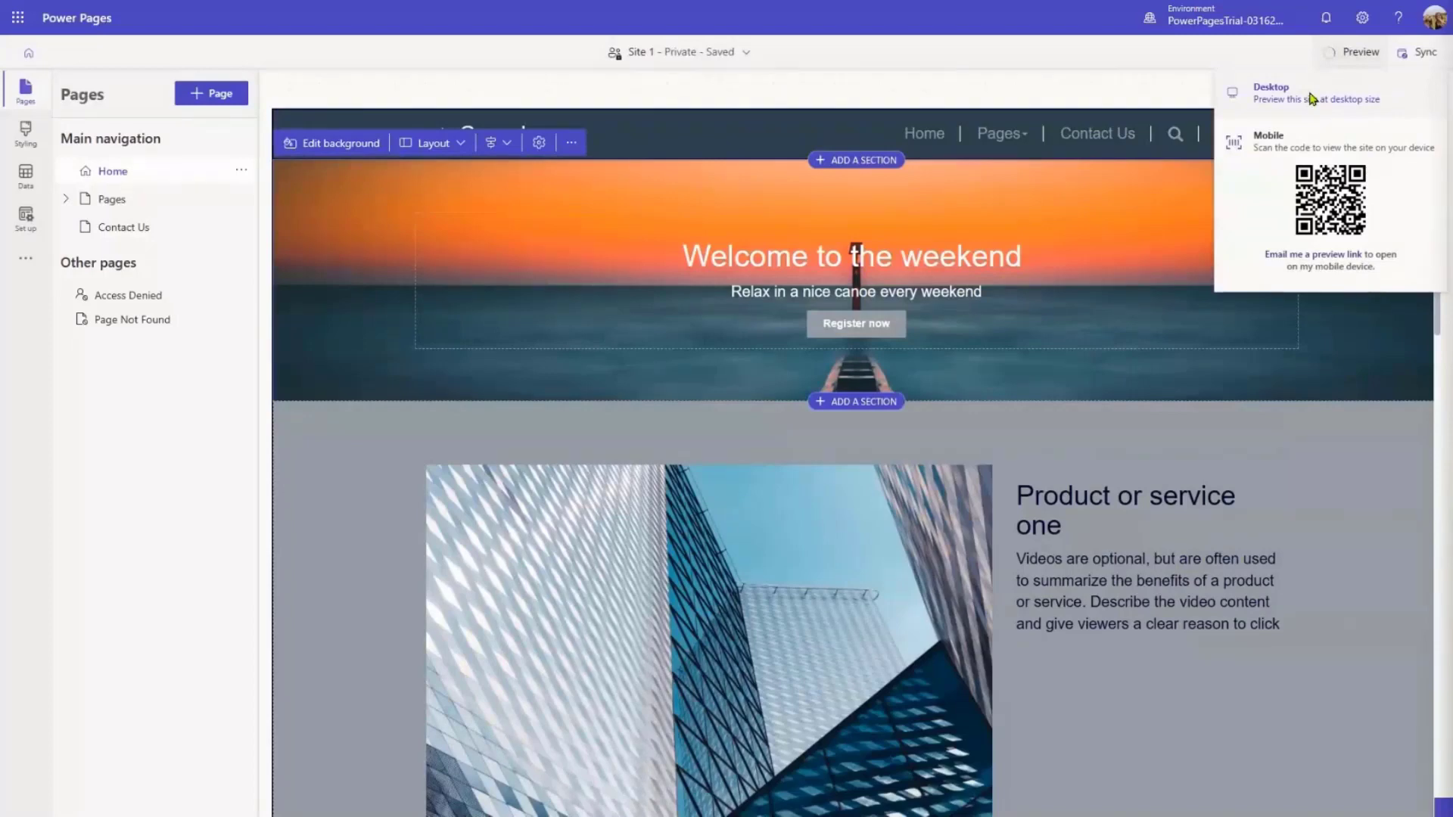
Preview the Canadoe site at desktop size
left_click(1312, 98)
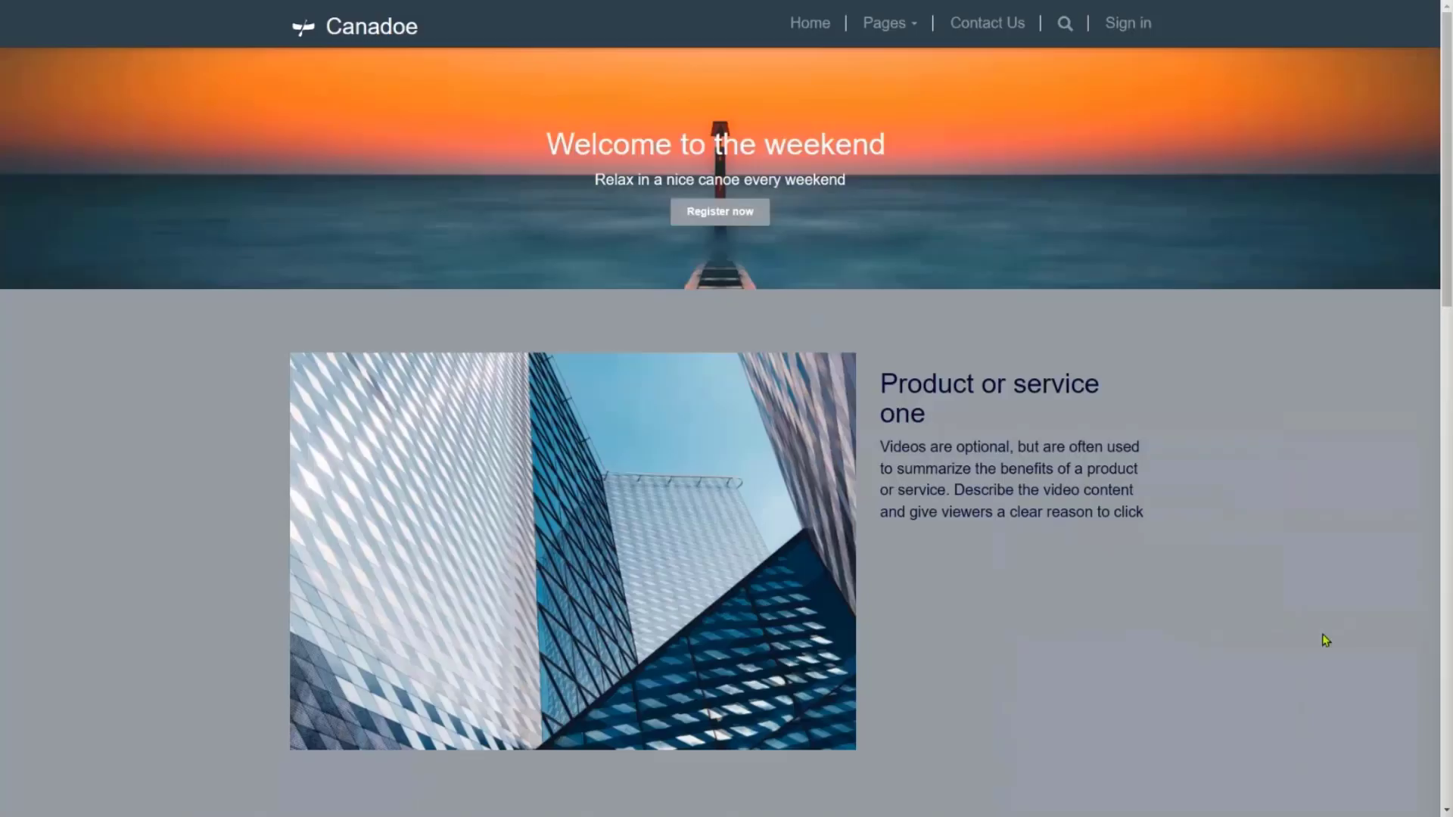